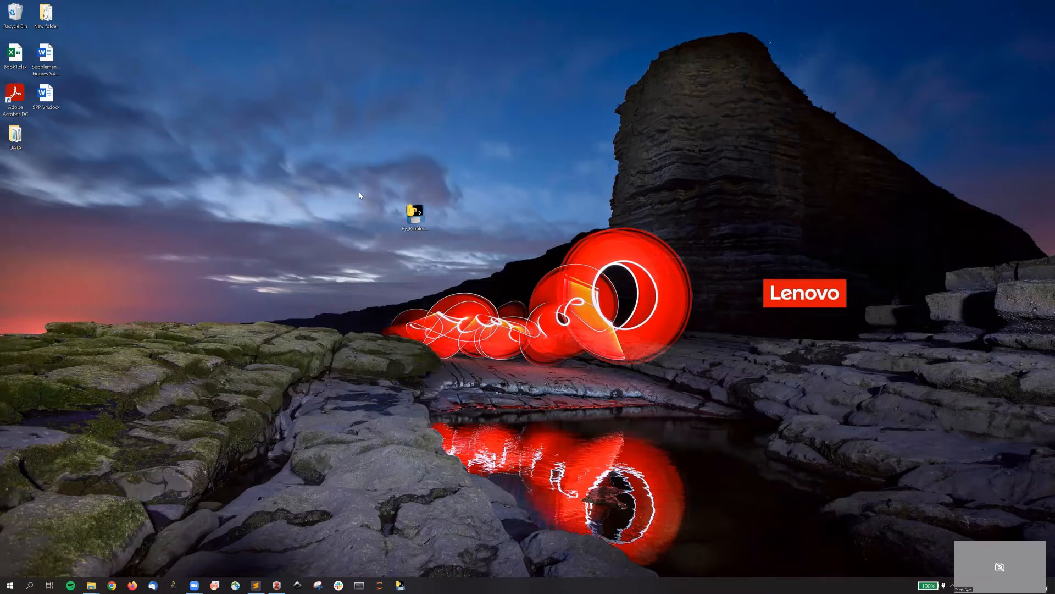
# Step: Launch Py_Profiler.exe from the desktop and move its analysis window towards the middle of the screen
pyautogui.click(417, 213)
pyautogui.moveTo(420, 215); pyautogui.dragTo(358, 217)
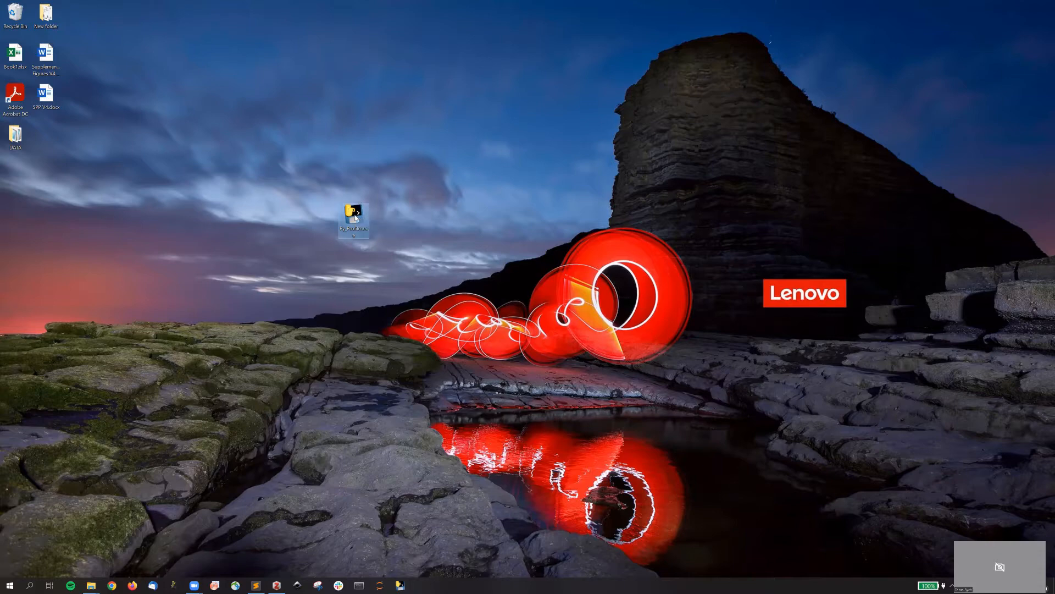
pyautogui.doubleClick(355, 218)
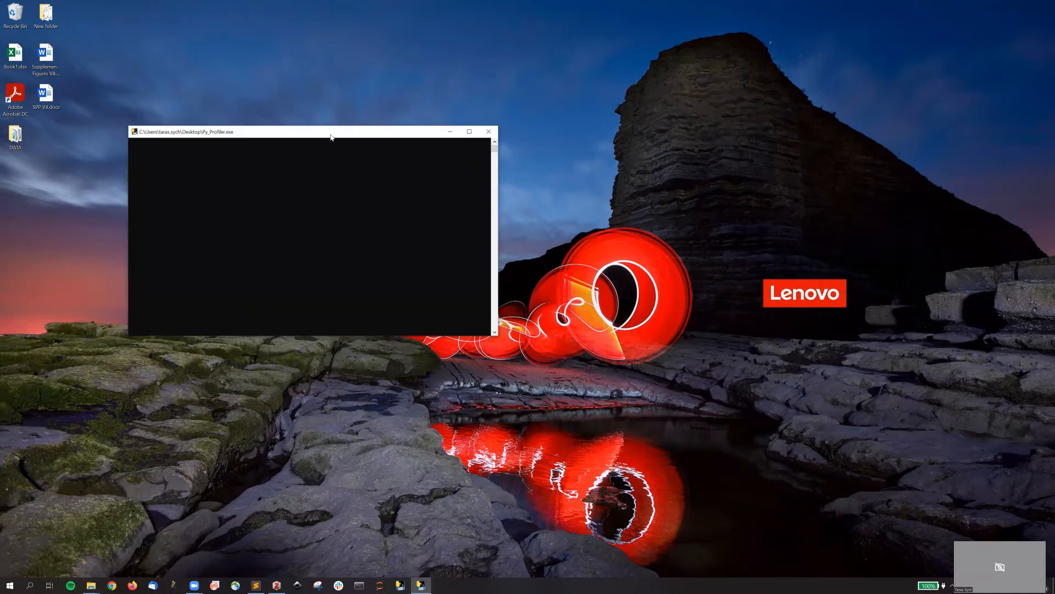
pyautogui.moveTo(211, 135); pyautogui.dragTo(360, 138)
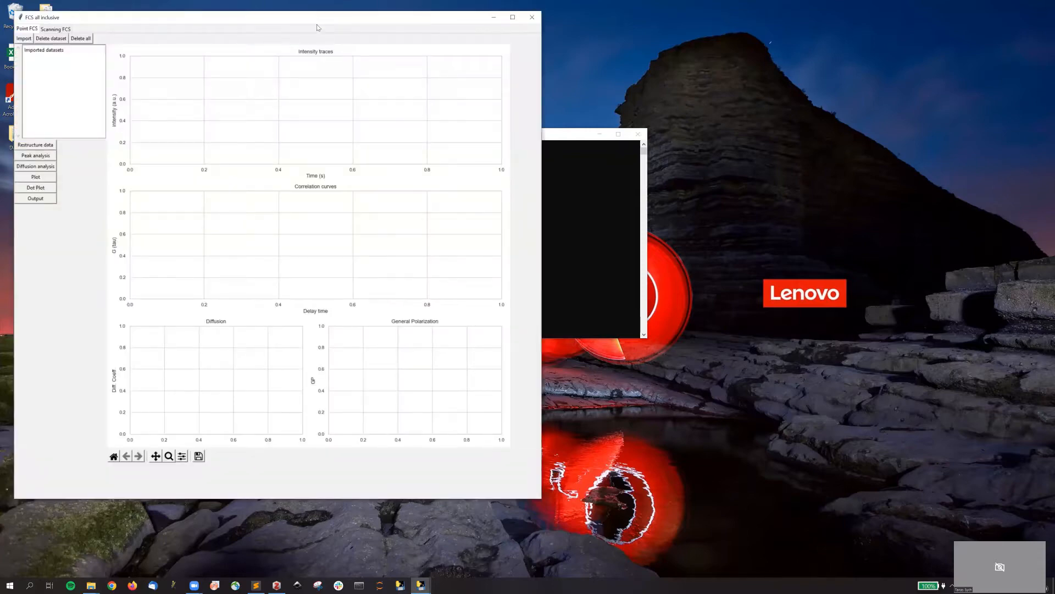
pyautogui.moveTo(317, 26); pyautogui.dragTo(556, 76)
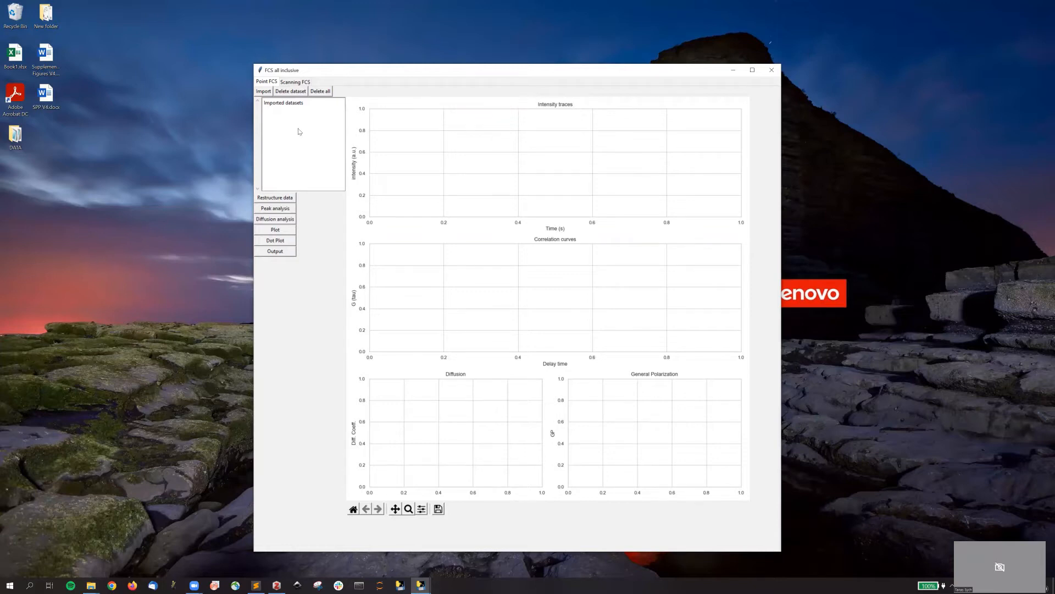
# Step: Import all five .fcs files from the DATA folder: HDL, LDL, LUVs + ASR + TF, LUVs ASR + LUVS TF and VLDL
pyautogui.click(264, 91)
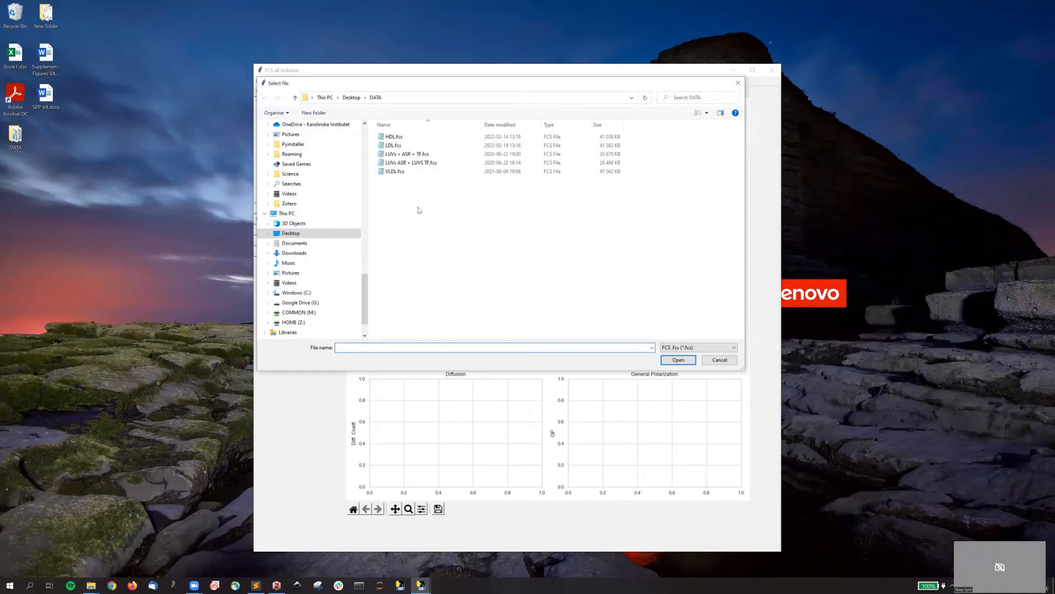
pyautogui.moveTo(442, 220); pyautogui.dragTo(371, 121)
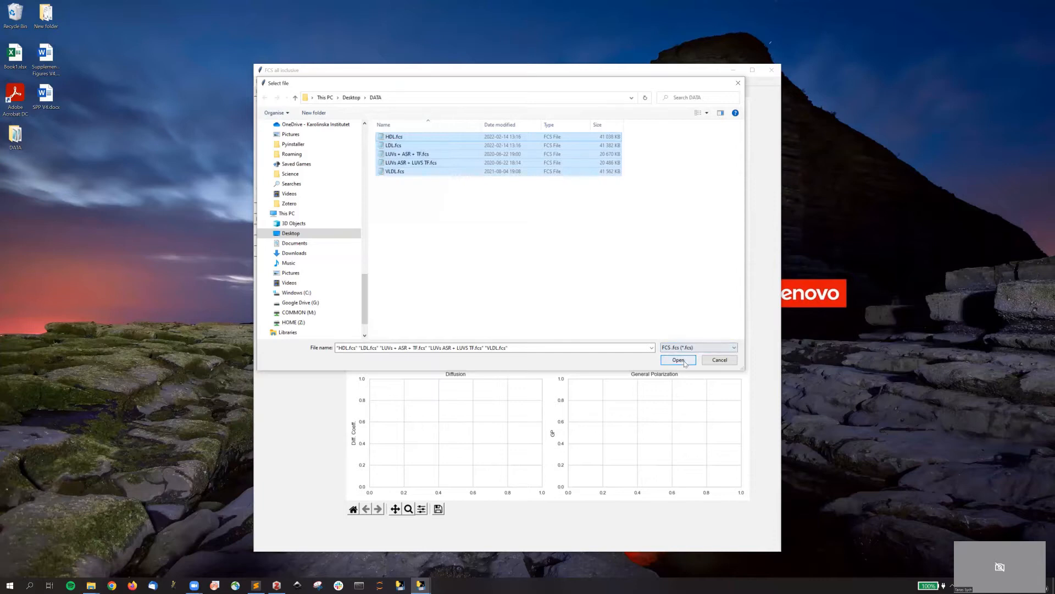
pyautogui.click(718, 349)
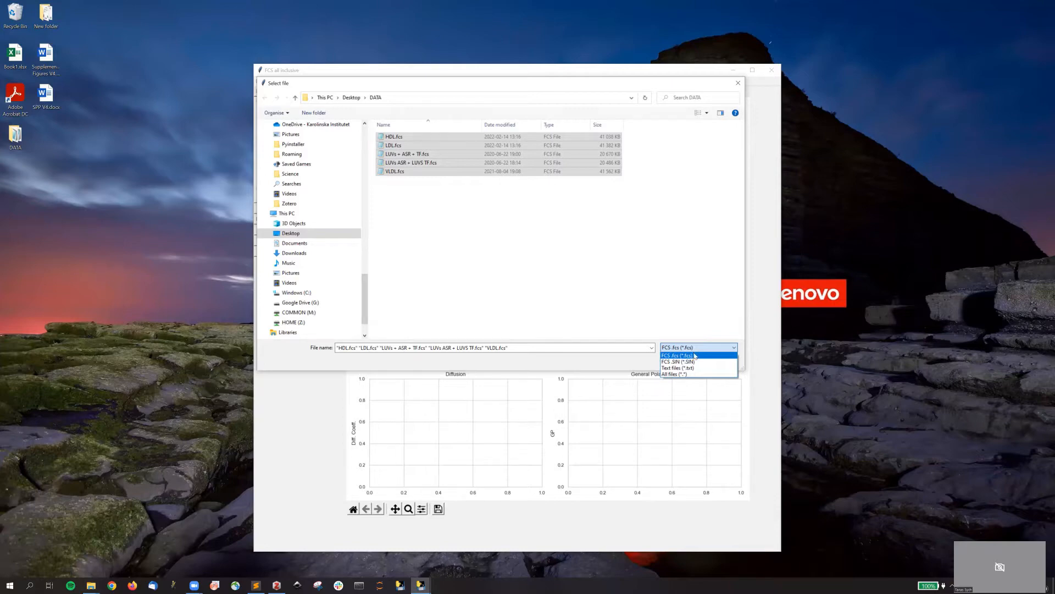
pyautogui.click(695, 349)
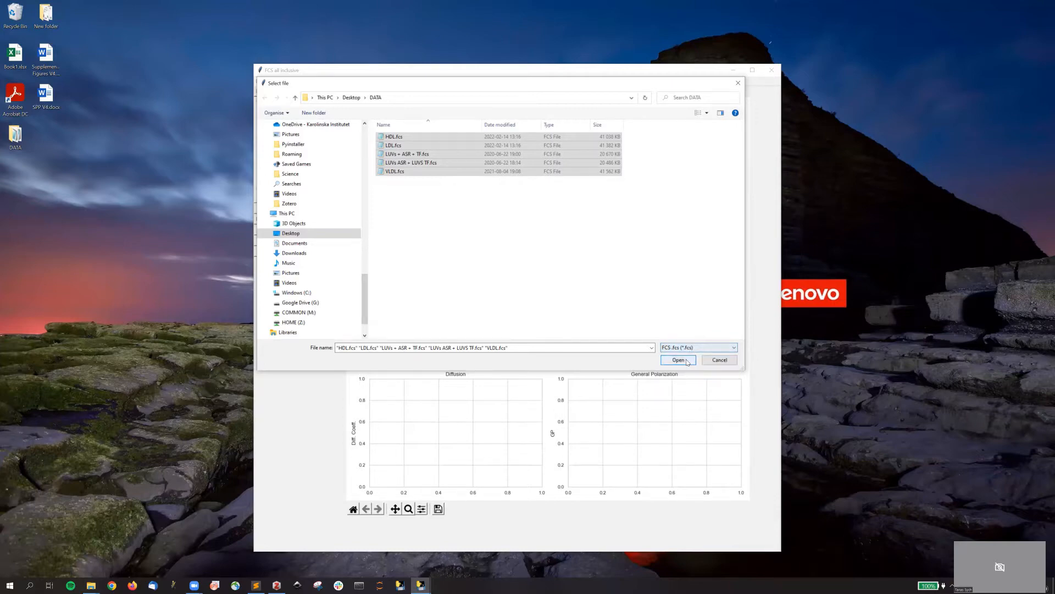
pyautogui.click(687, 361)
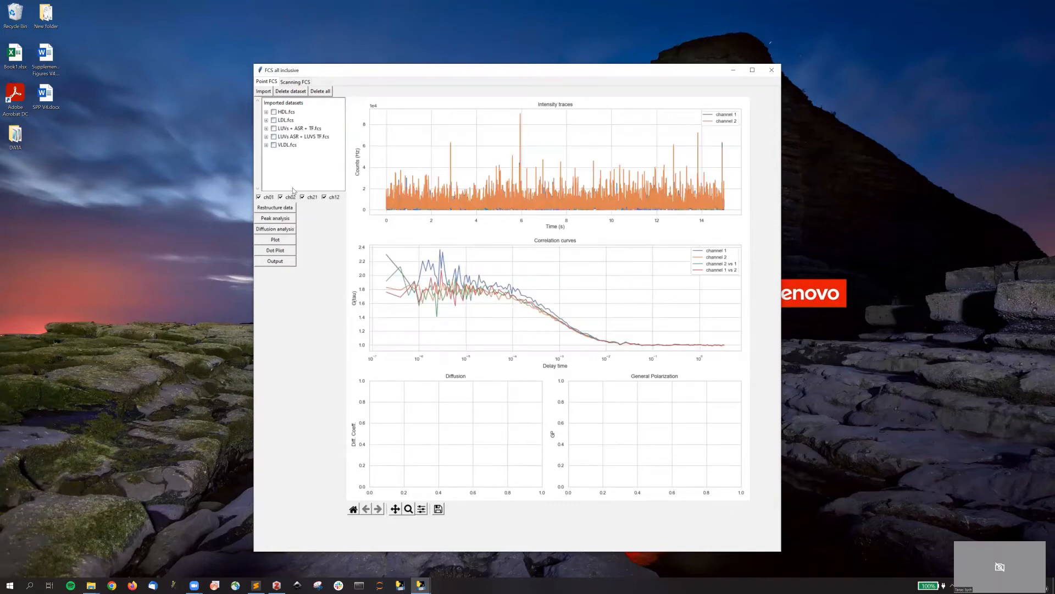
# Step: View the traces and correlation curves of VLDL.fcs and LUVs ASR + LUVS TF.fcs, including the latter's list of repetitions
pyautogui.click(292, 144)
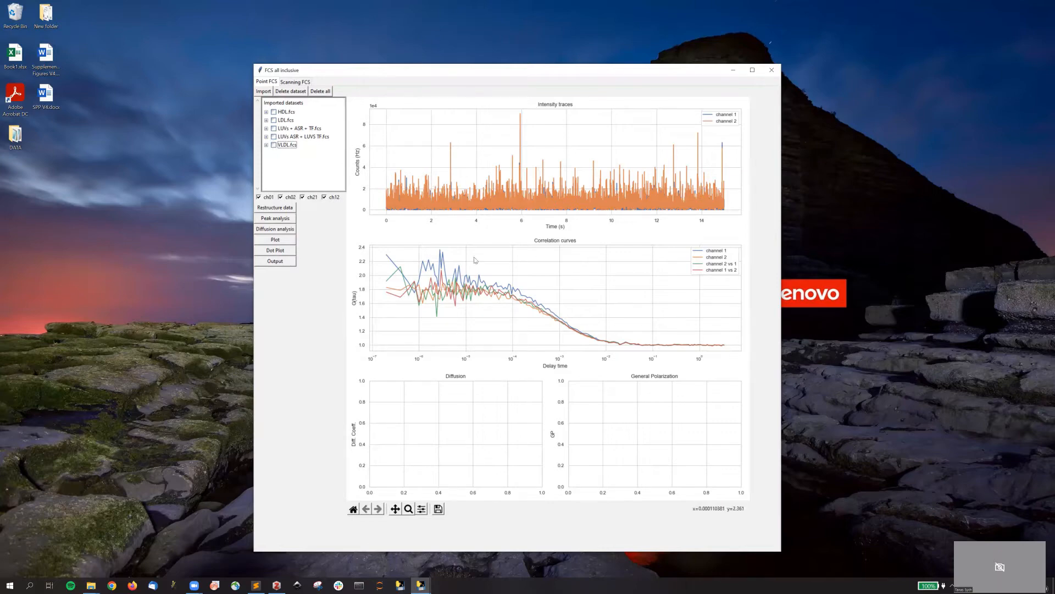
pyautogui.click(294, 137)
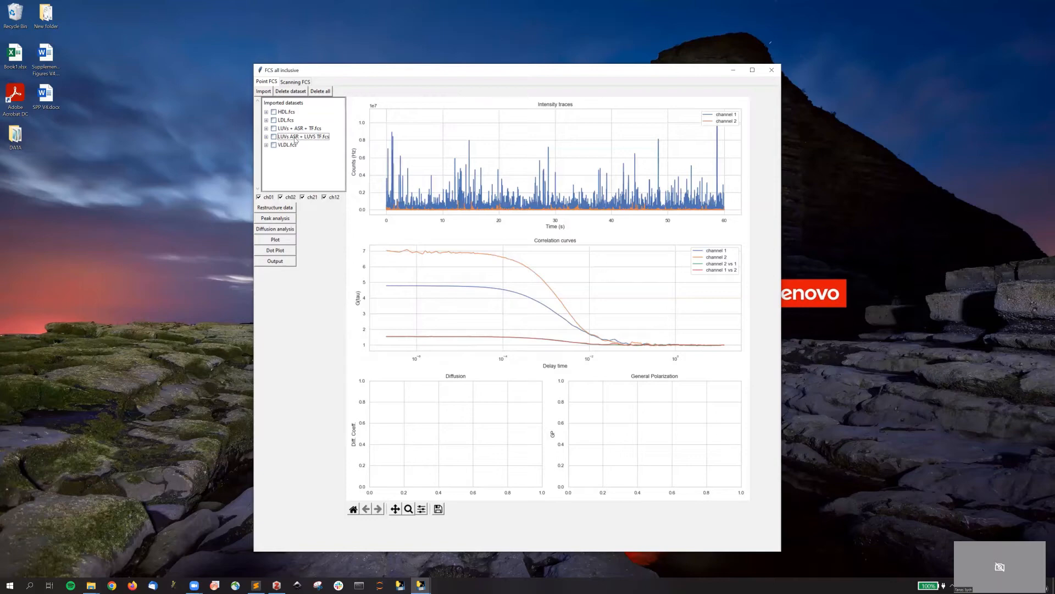
pyautogui.click(266, 137)
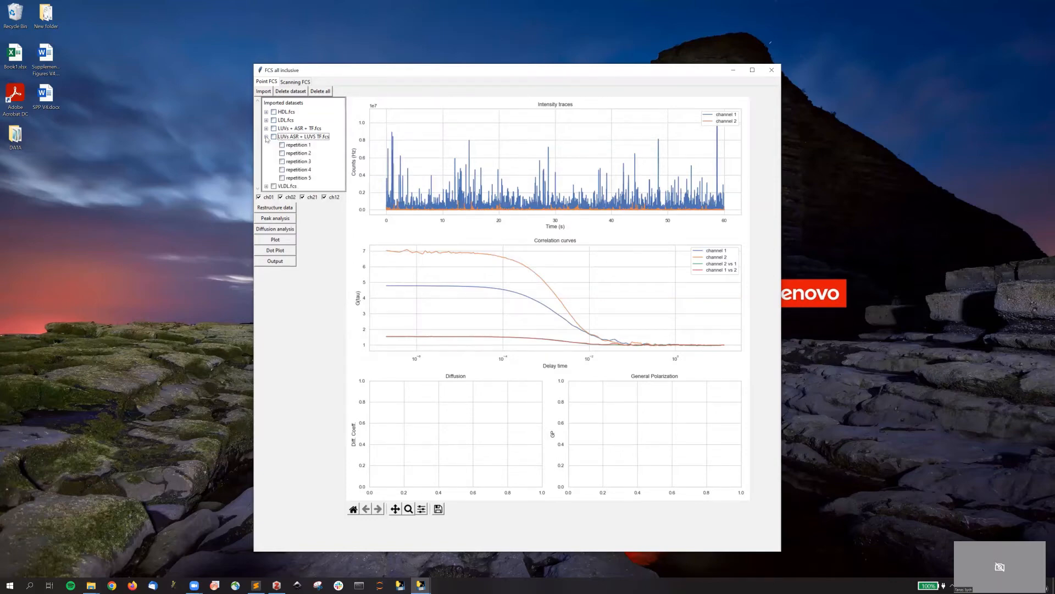
pyautogui.click(267, 137)
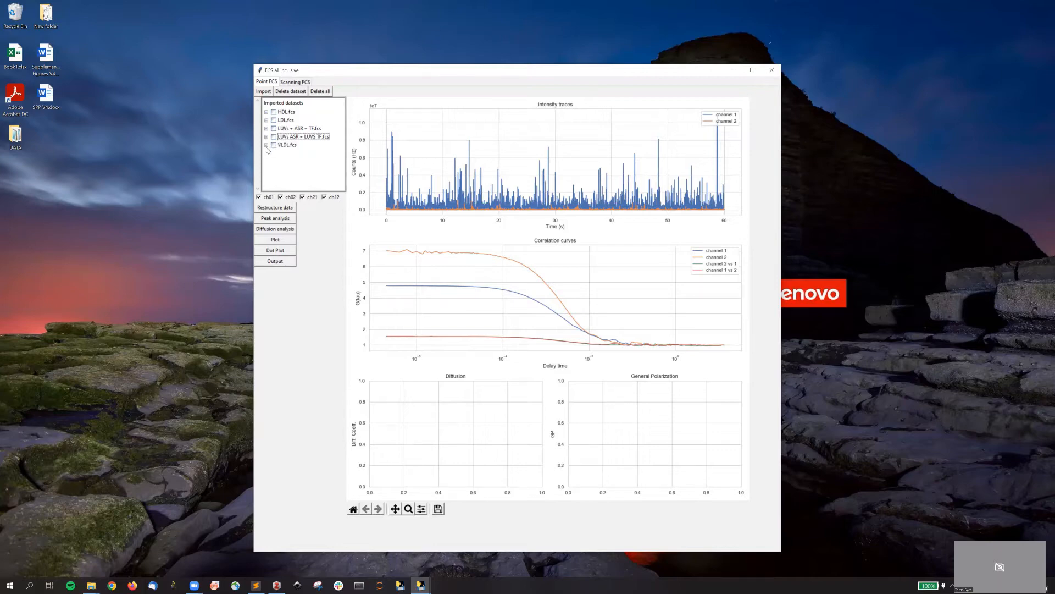
# Step: Browse the repetitions of VLDL.fcs and view the curves of repetitions 3 and 4
pyautogui.click(266, 145)
pyautogui.click(291, 161)
pyautogui.scroll(-2, 290, 161)
pyautogui.scroll(-3, 291, 161)
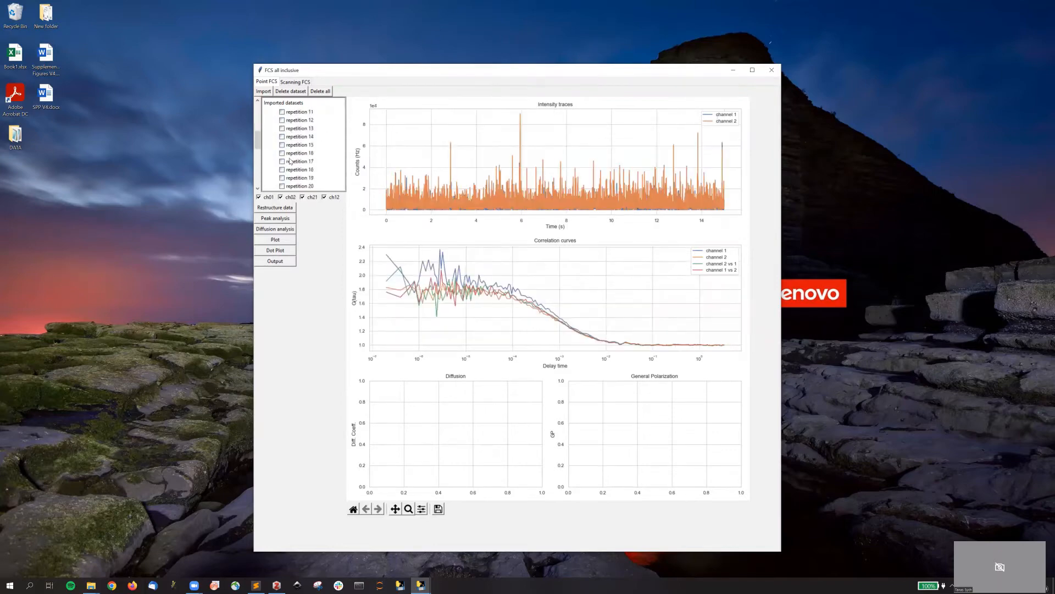
pyautogui.scroll(8, 290, 161)
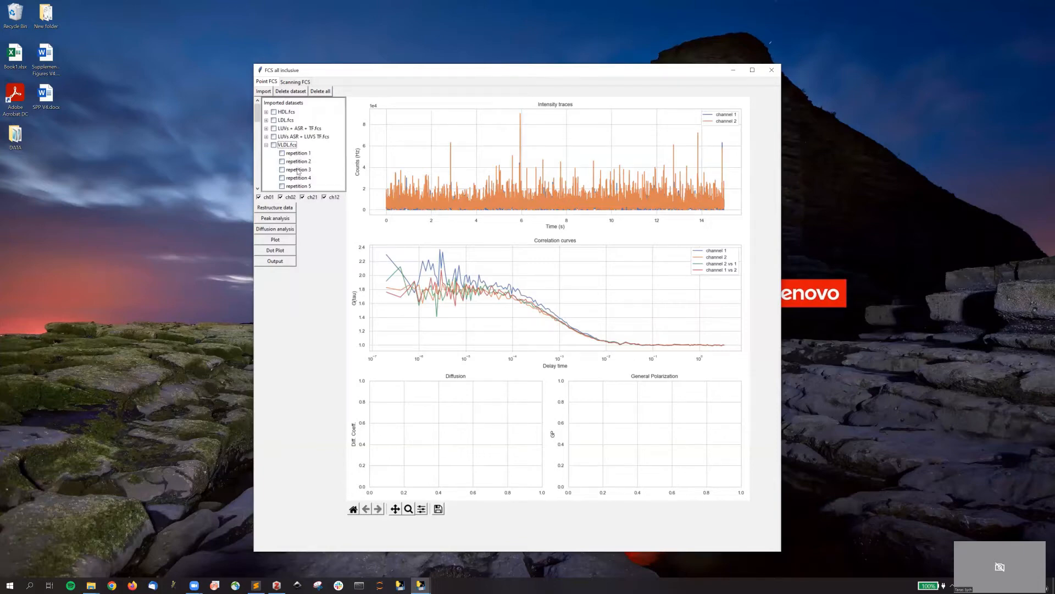
pyautogui.click(297, 170)
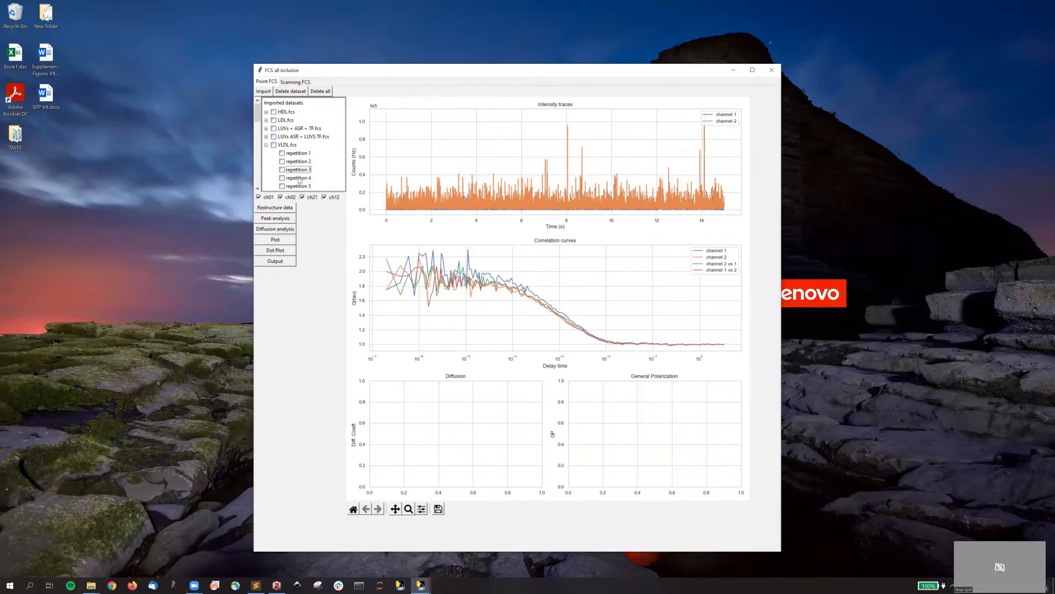
pyautogui.click(299, 178)
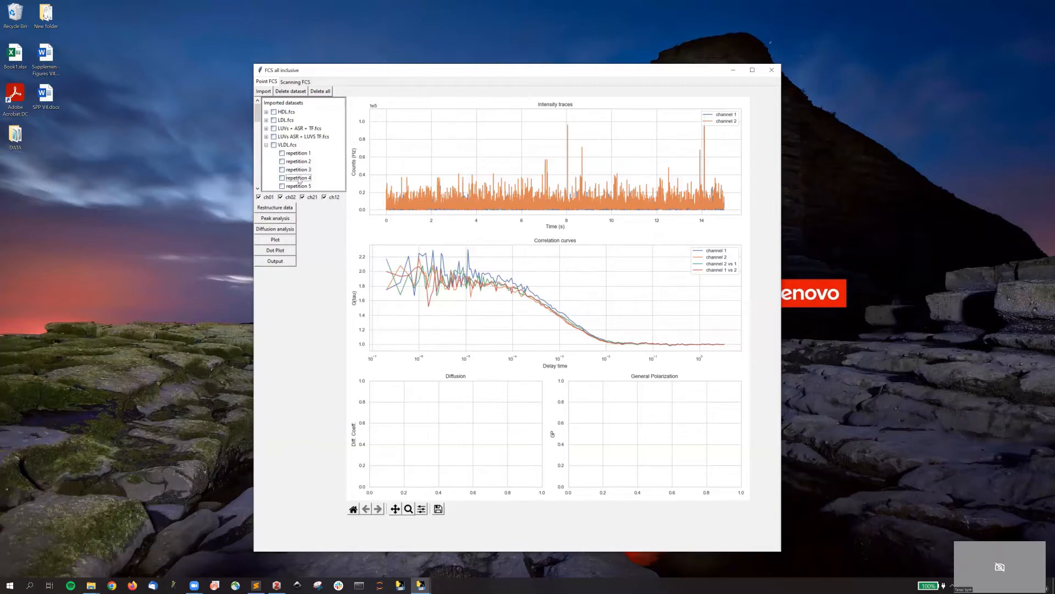
# Step: Collapse the VLDL.fcs repetitions and include ch21 and ch12 in its displayed correlation curves
pyautogui.click(267, 146)
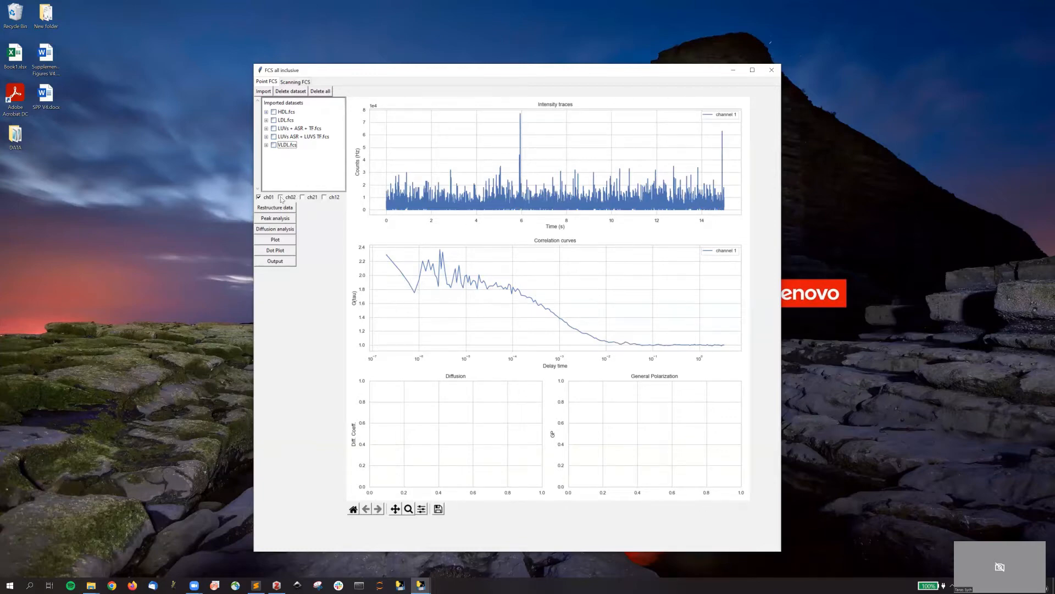
pyautogui.click(302, 197)
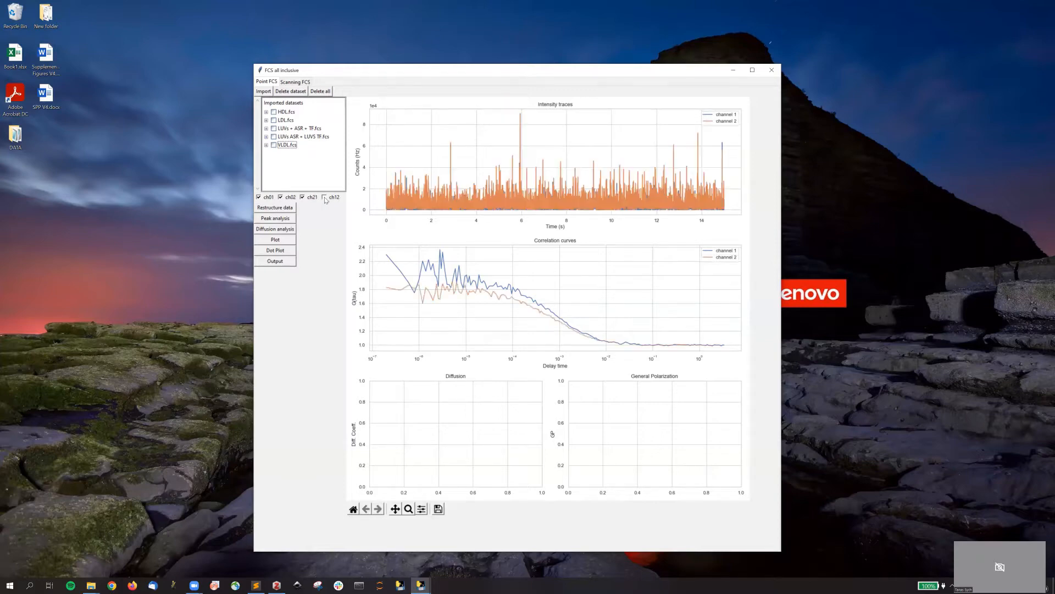
pyautogui.click(324, 198)
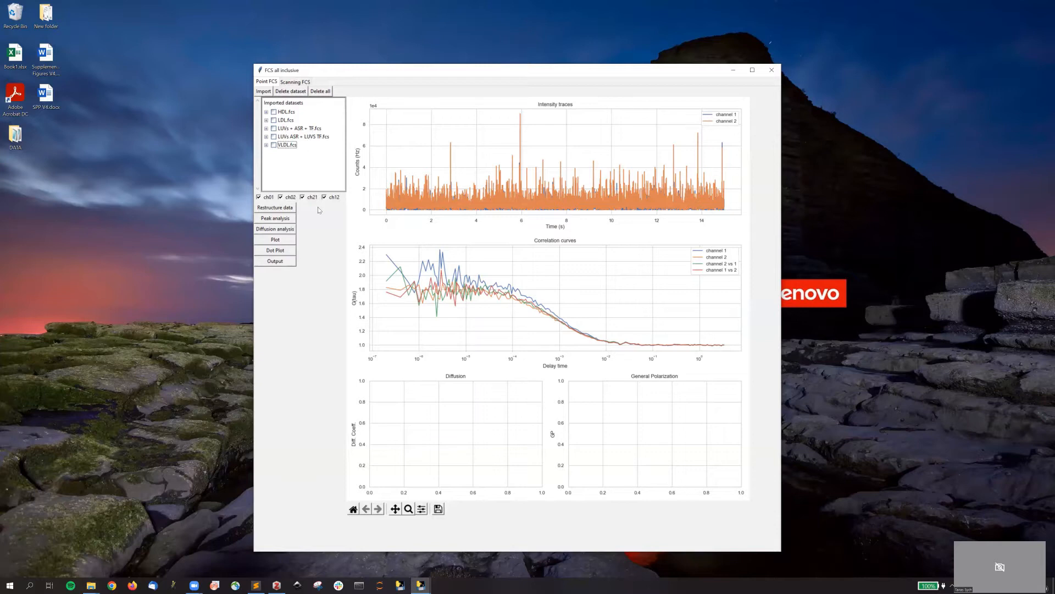
# Step: Open the peak analysis, compare the two LUVs datasets and leave LUVs + ASR + TF.fcs plotted
pyautogui.click(289, 221)
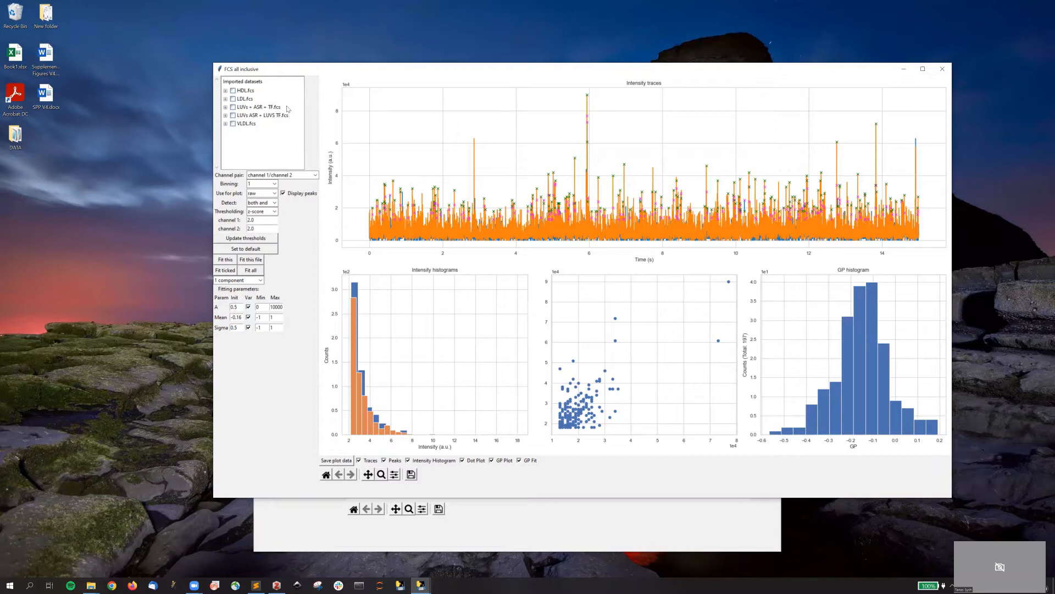
pyautogui.click(267, 108)
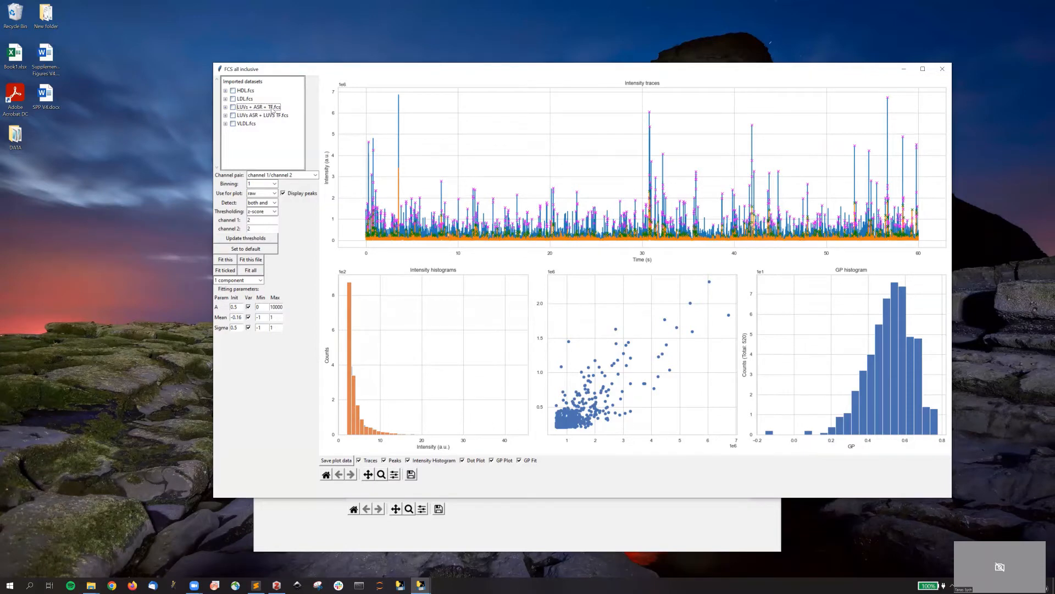
pyautogui.click(247, 116)
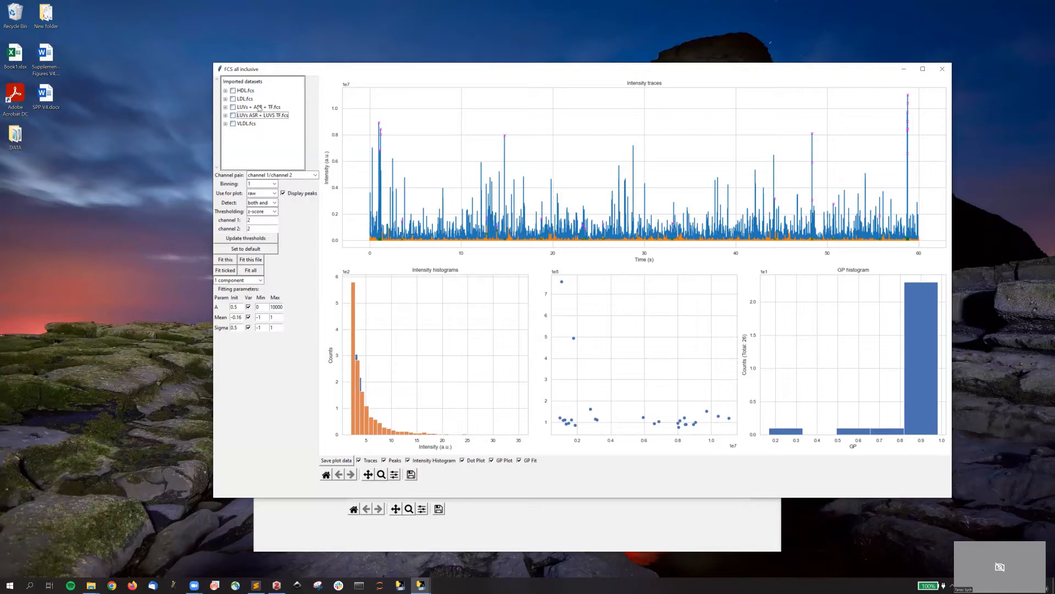
pyautogui.click(259, 107)
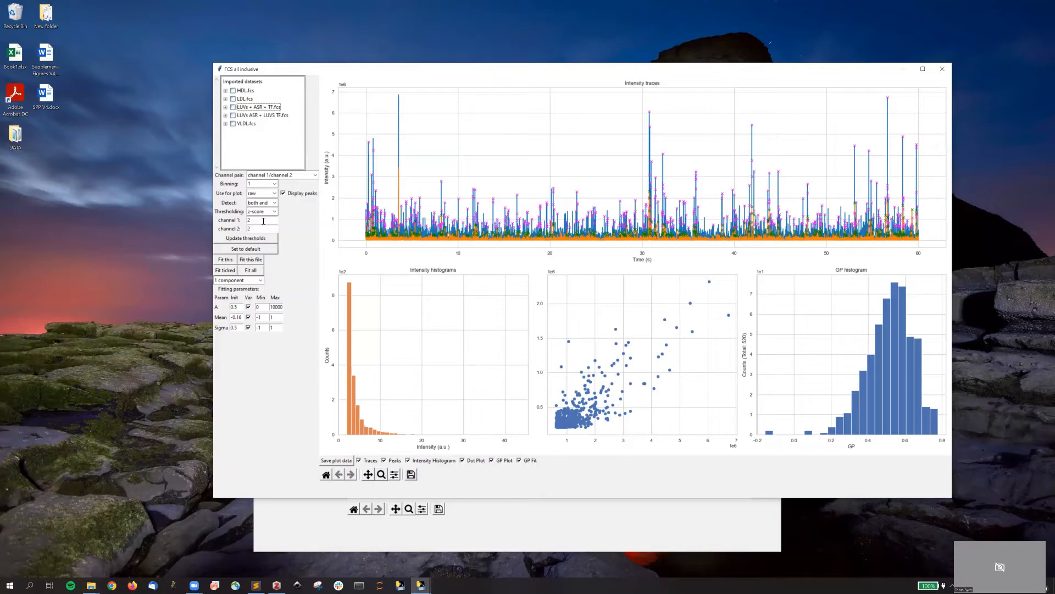
# Step: Set the z-score thresholds of channel 1 and channel 2 to 3 and update the peak detection
pyautogui.moveTo(264, 221); pyautogui.dragTo(239, 220)
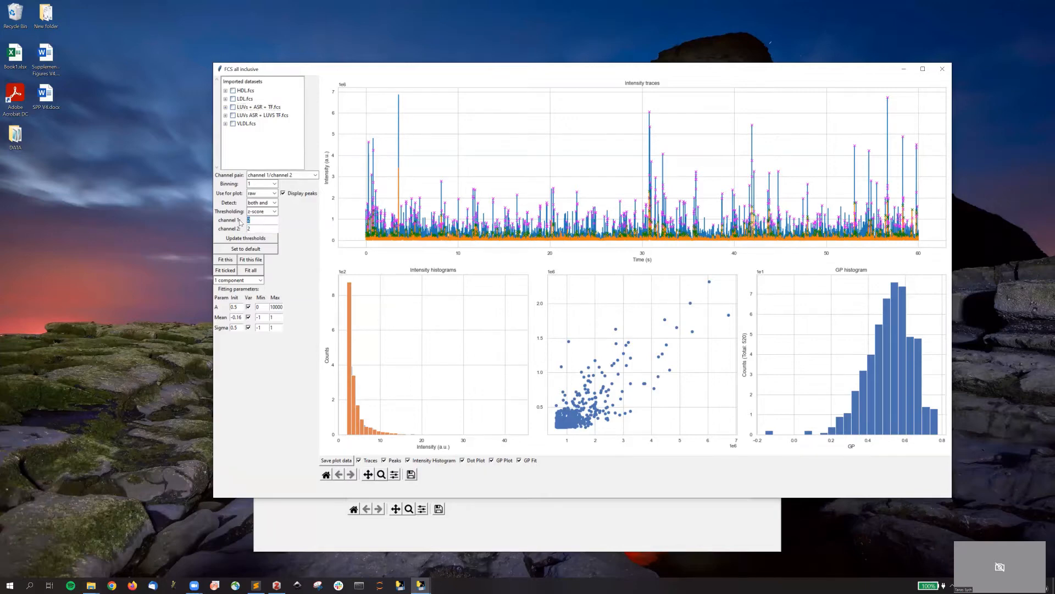
pyautogui.write('3')
pyautogui.press('Tab')
pyautogui.write('3')
pyautogui.click(255, 239)
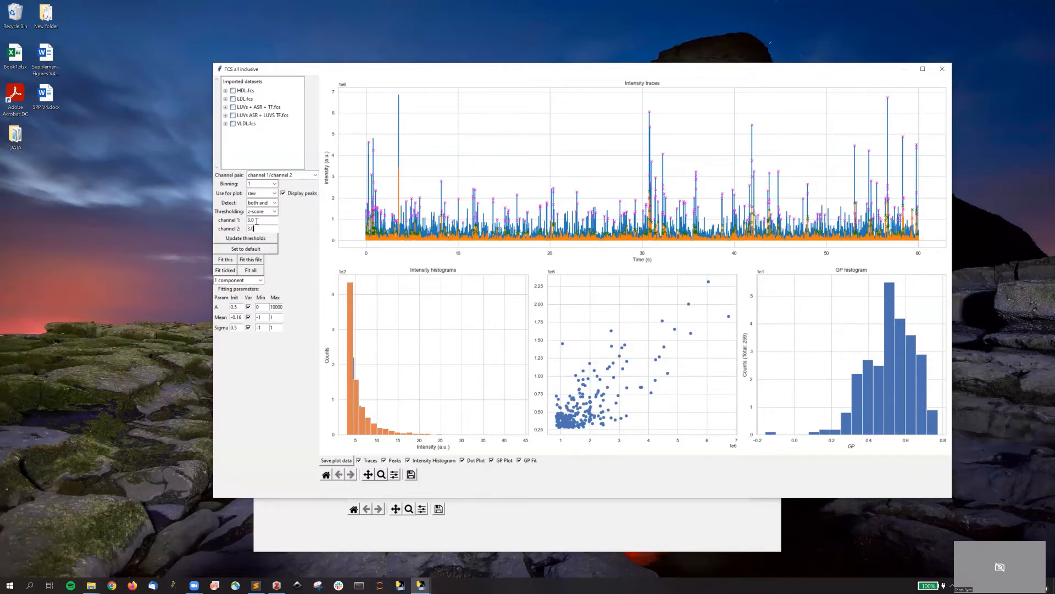
# Step: Set the z-score thresholds of both channels to 2 and update the peak detection
pyautogui.moveTo(257, 221); pyautogui.dragTo(241, 229)
pyautogui.write('22')
pyautogui.click(252, 241)
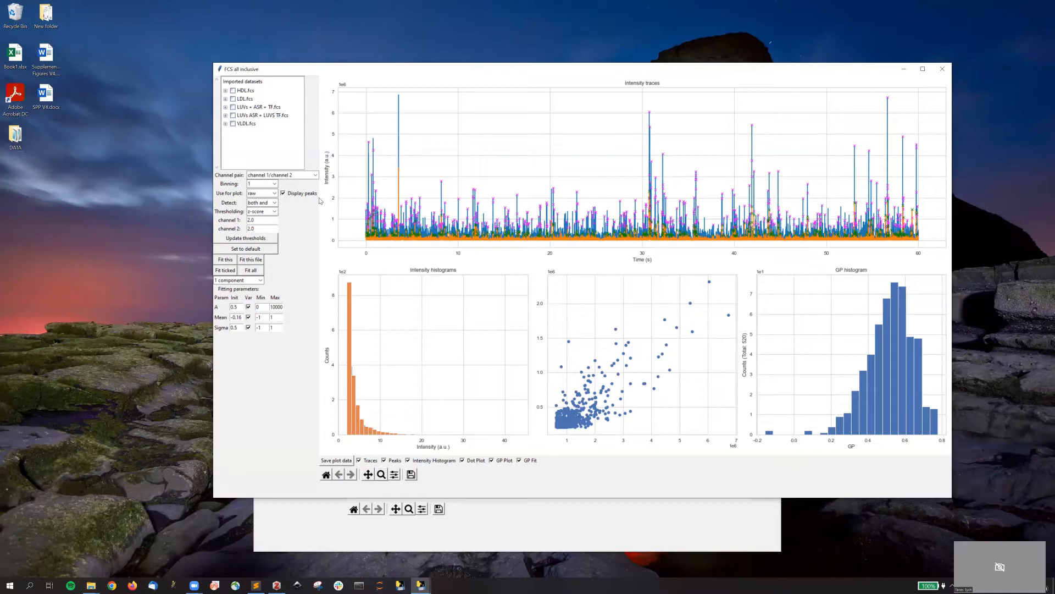
# Step: Try detecting peaks in channel 1 only, and in channel 2 only, to compare the plots
pyautogui.click(261, 204)
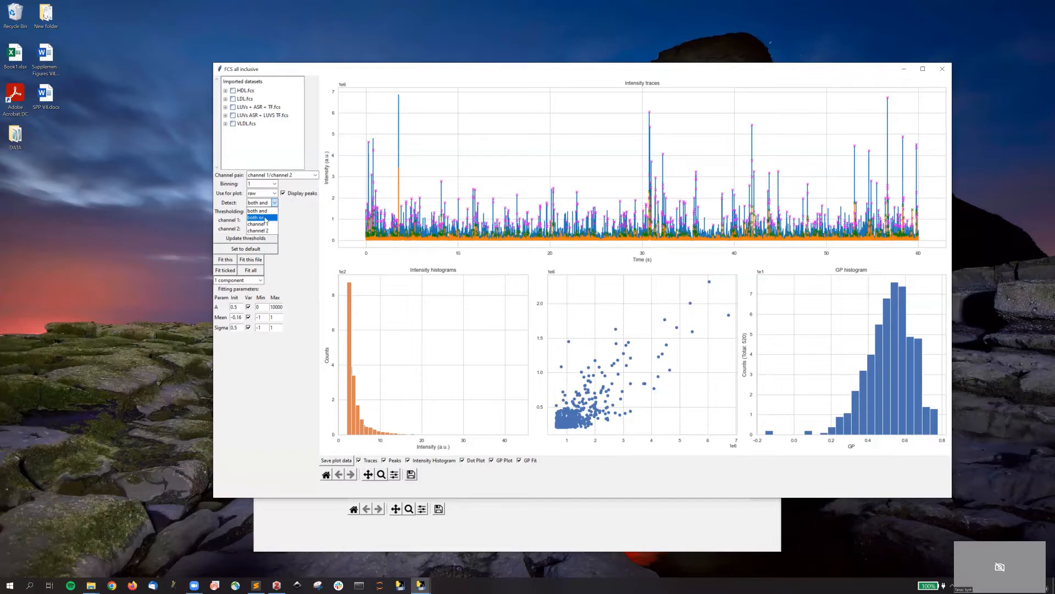
pyautogui.click(266, 224)
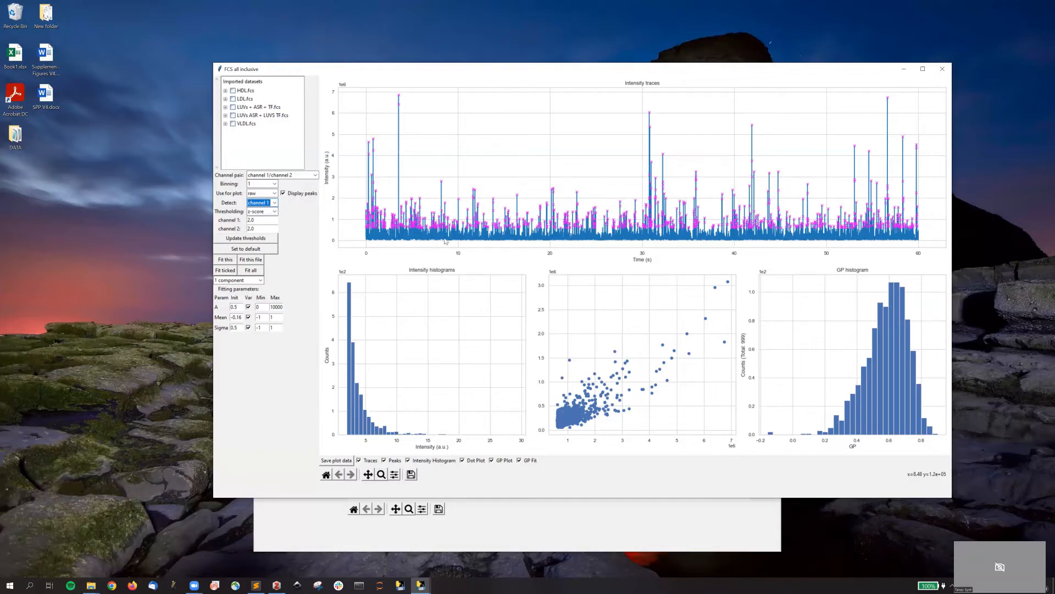
pyautogui.click(274, 203)
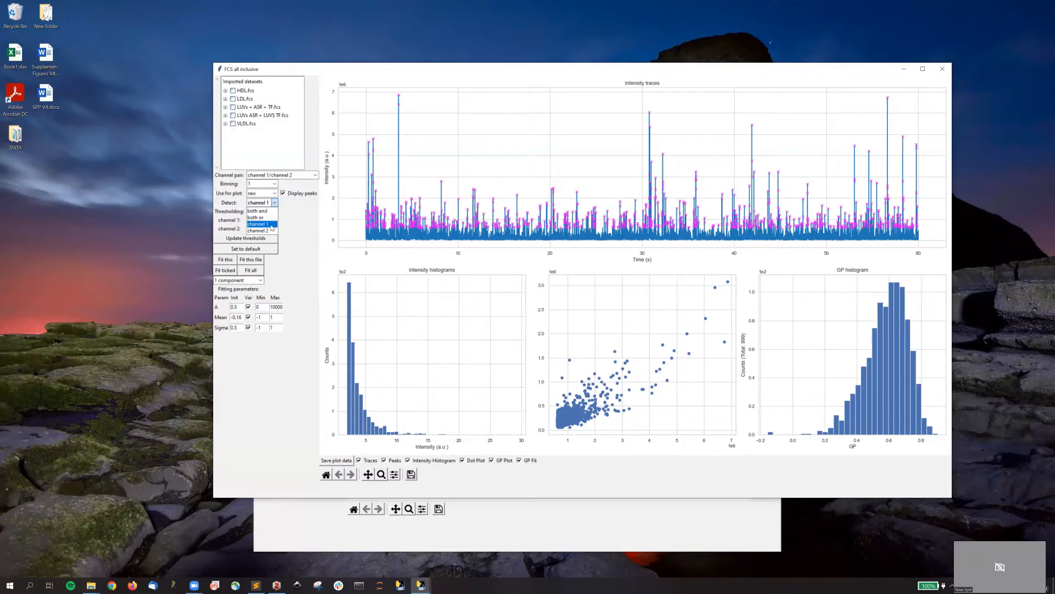
pyautogui.click(270, 224)
pyautogui.scroll(-1, 285, 208)
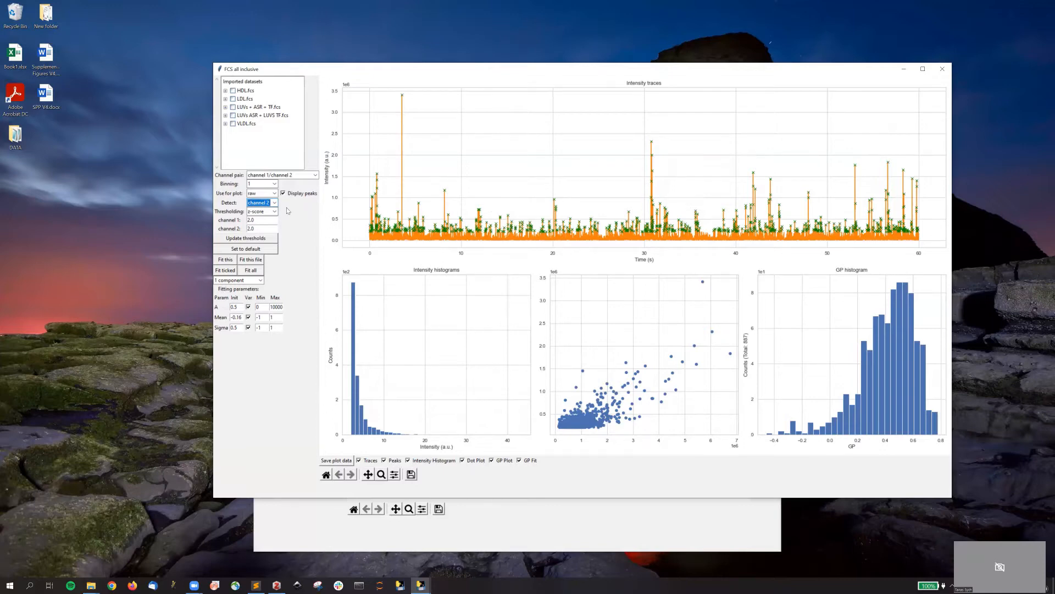
# Step: Try the "both or" peak detection mode, and set detection back to "both and"
pyautogui.click(275, 203)
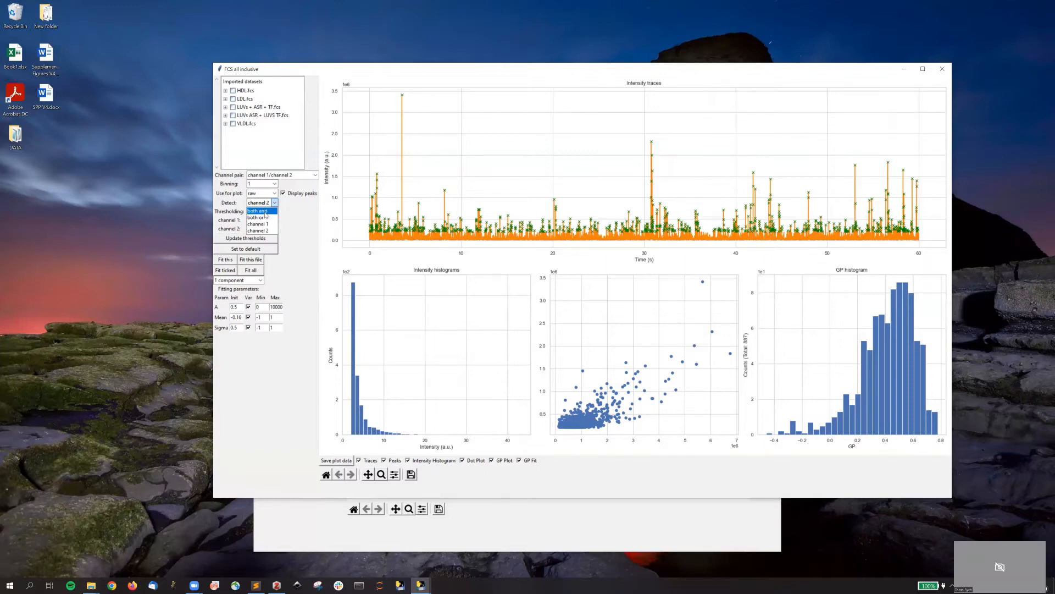
pyautogui.click(265, 217)
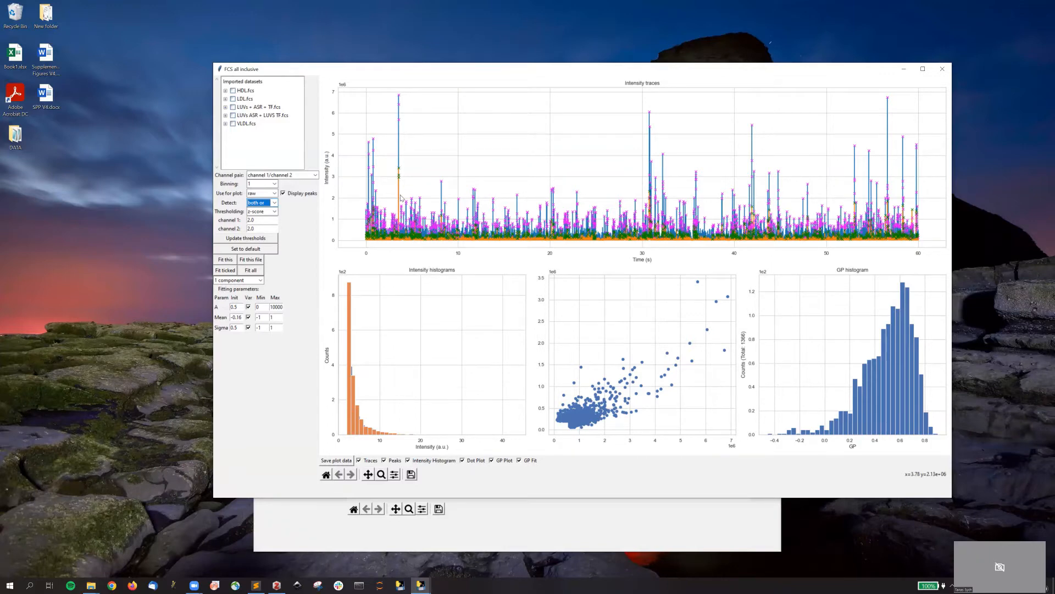
pyautogui.click(275, 202)
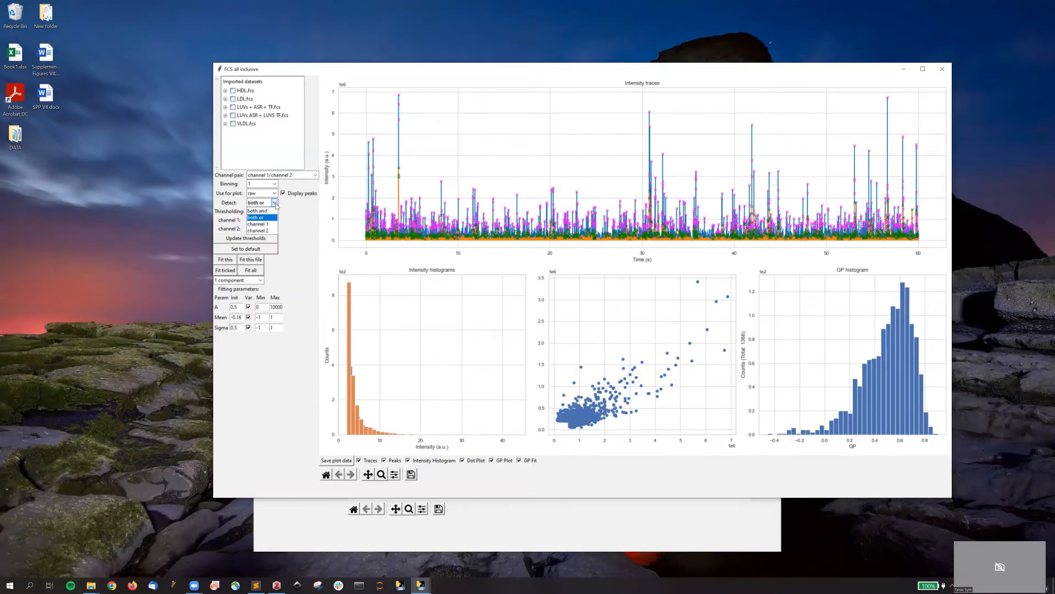
pyautogui.click(269, 212)
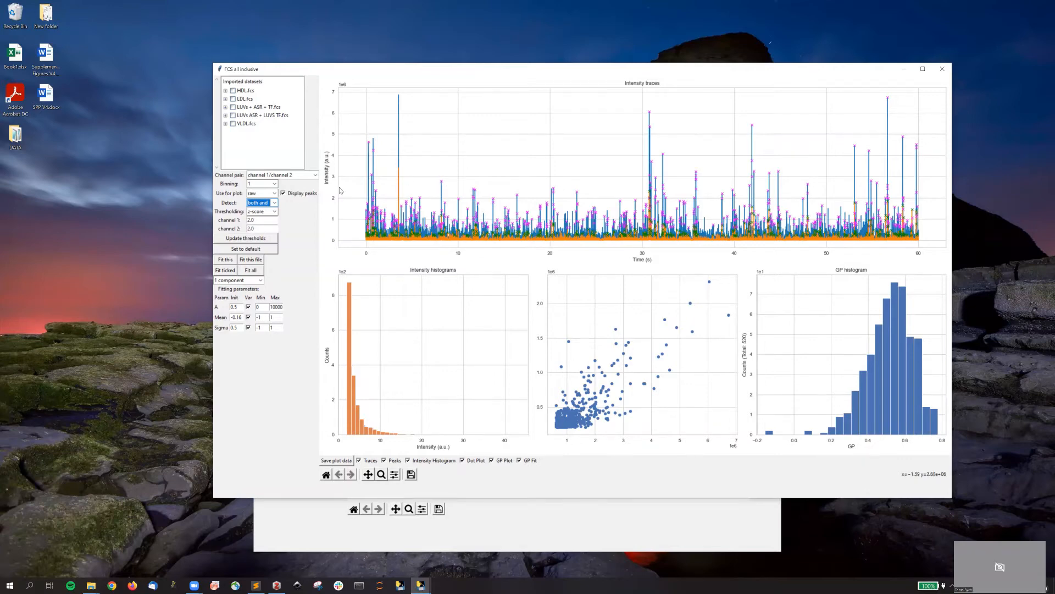
# Step: Set peak detection to "both or" and fit the GP histograms of all datasets with 1 component
pyautogui.click(274, 202)
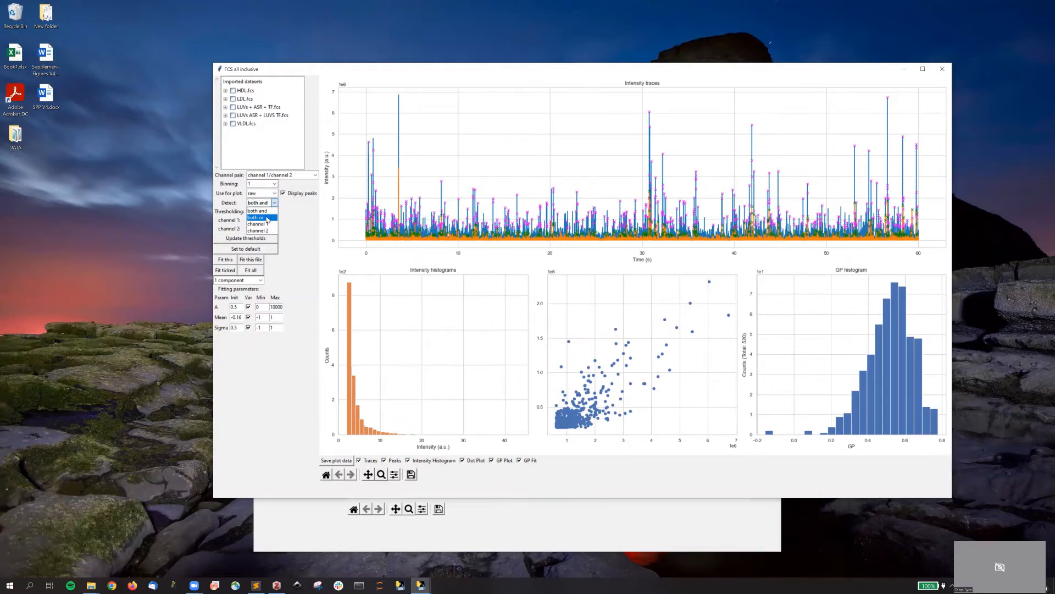
pyautogui.click(261, 218)
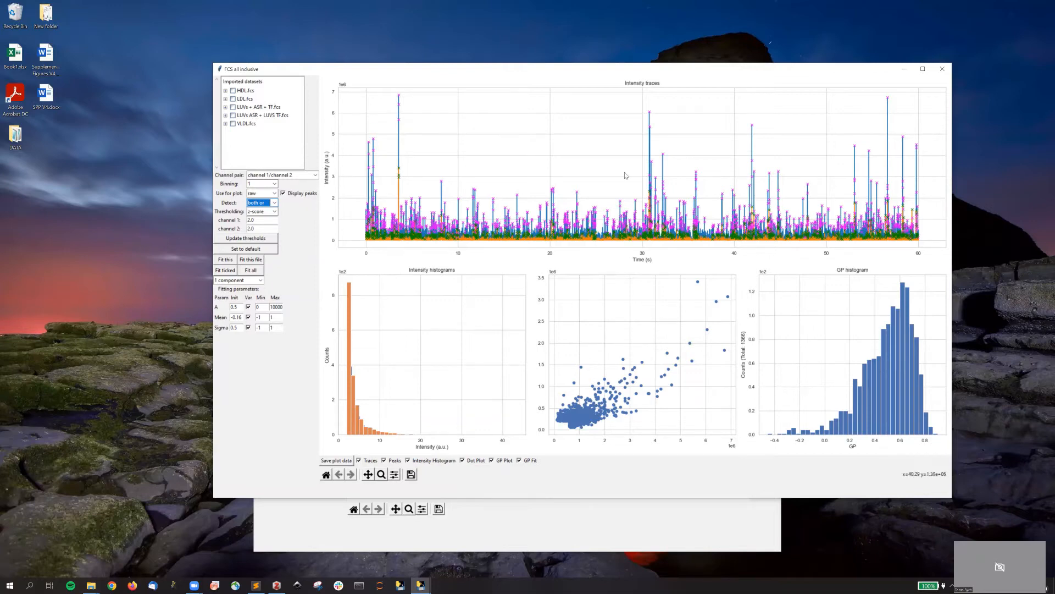
pyautogui.click(257, 272)
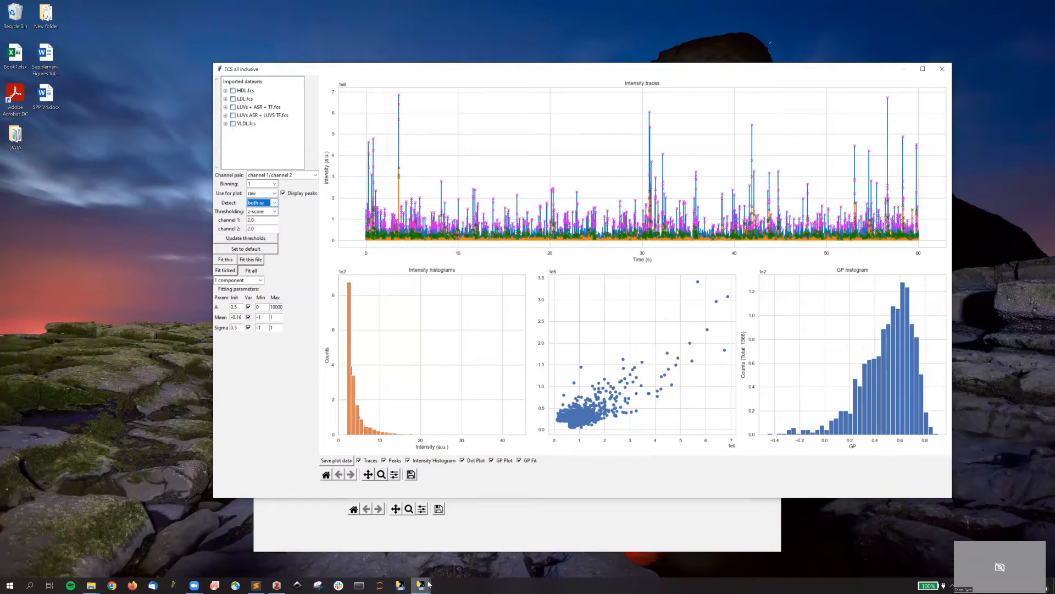
# Step: Bring up the Py_Profiler console beside the analysis window to follow the fitting output, and return to the peak analysis
pyautogui.moveTo(429, 585)
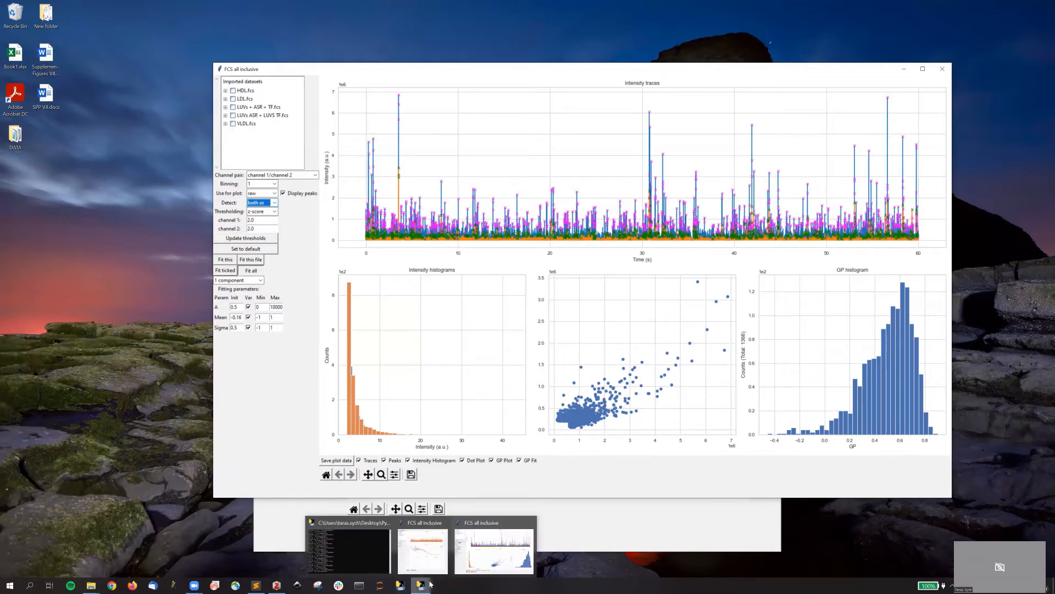
pyautogui.click(367, 543)
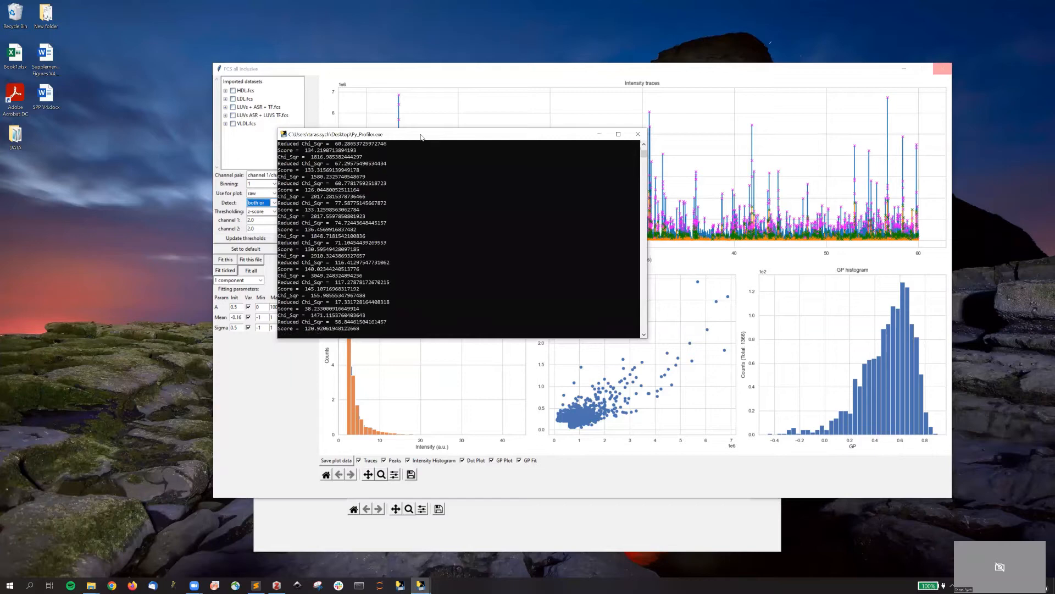
pyautogui.moveTo(368, 137); pyautogui.dragTo(165, 140)
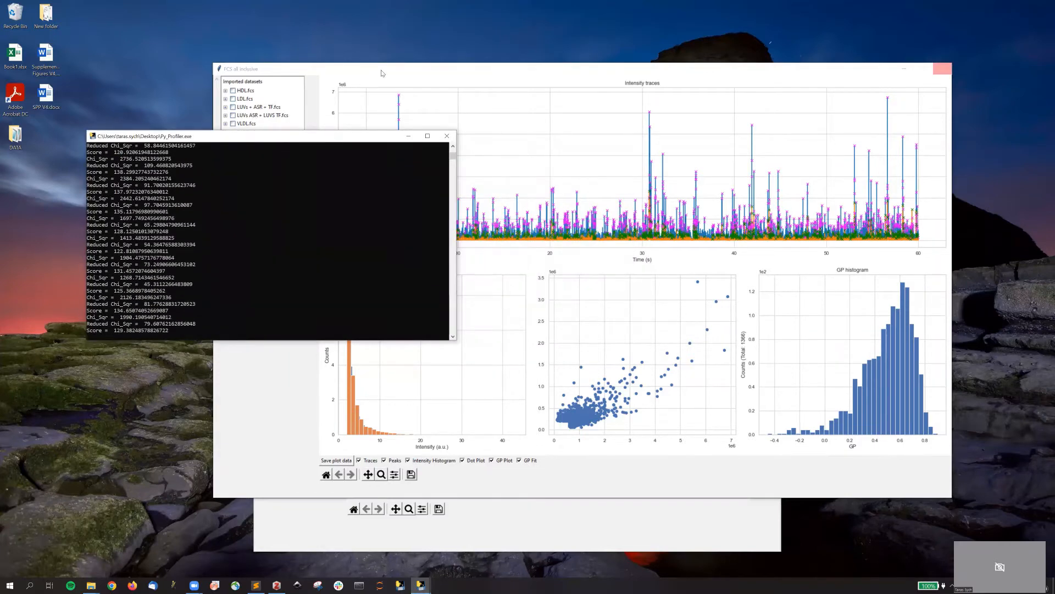
pyautogui.click(382, 73)
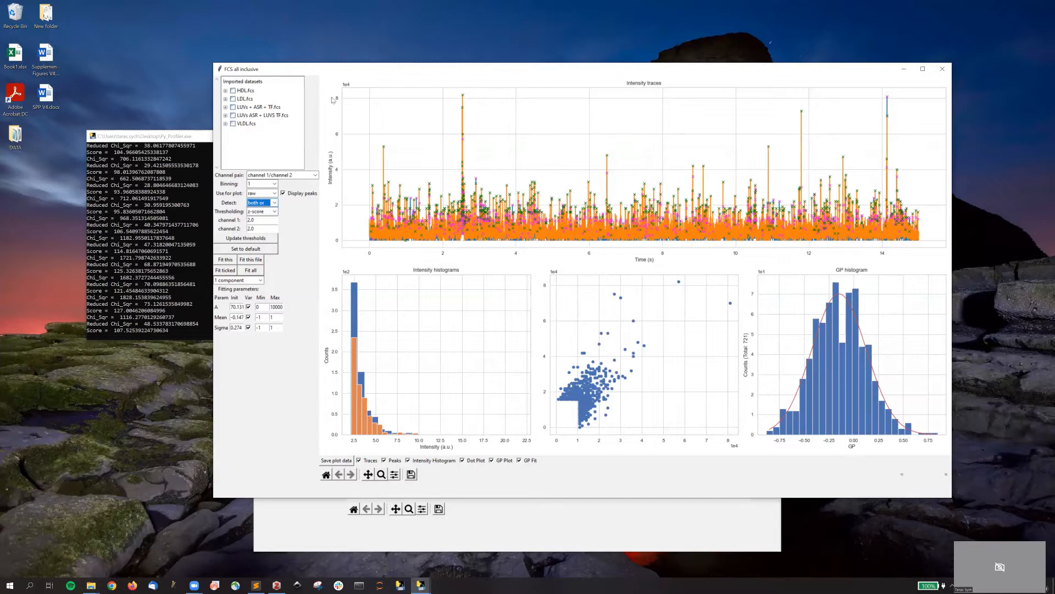
# Step: Close the peak analysis and open the dot plot window with LUVs + ASR + TF.fcs and LUVs ASR + LUVS TF.fcs ticked
pyautogui.click(944, 70)
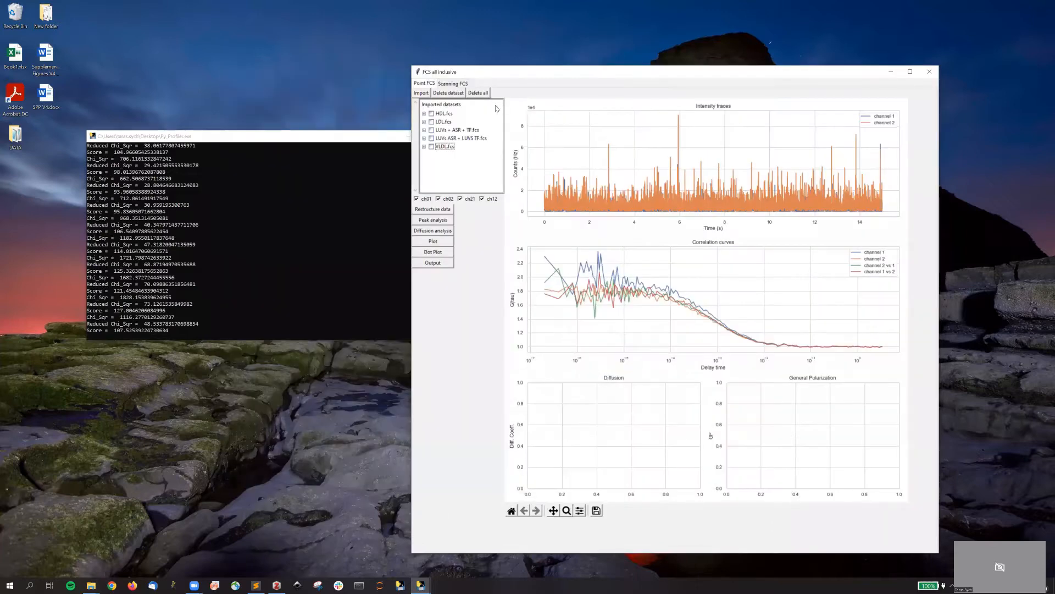
pyautogui.click(434, 253)
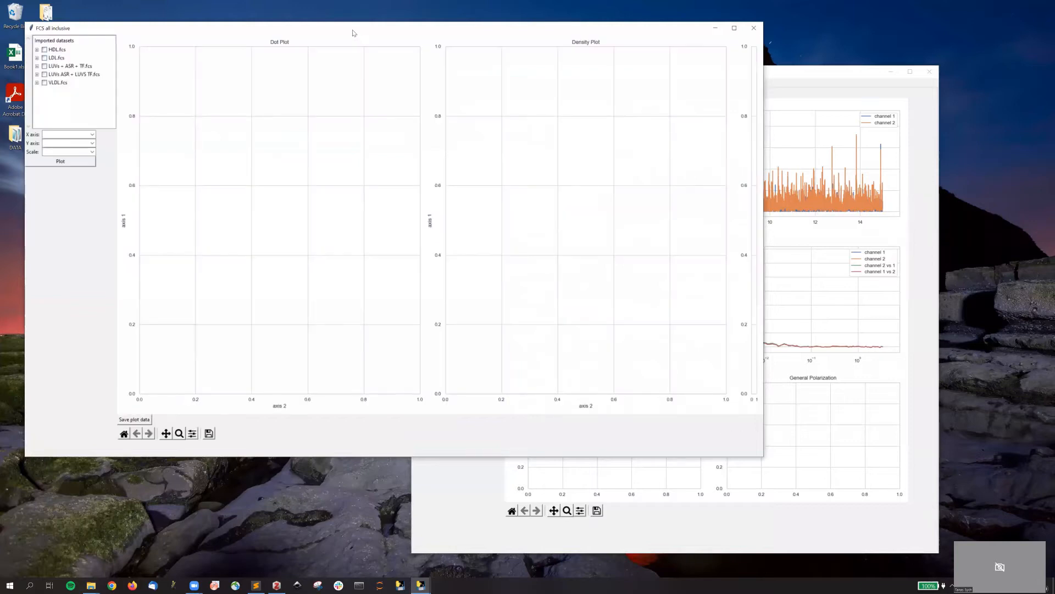
pyautogui.moveTo(354, 33); pyautogui.dragTo(494, 54)
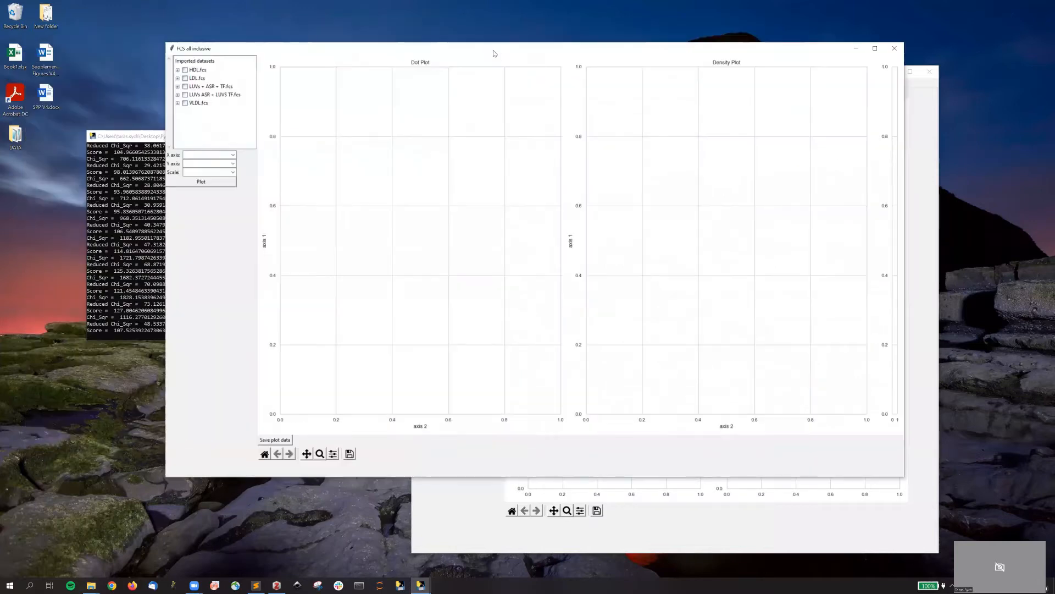
pyautogui.click(185, 87)
pyautogui.click(185, 87)
pyautogui.click(187, 96)
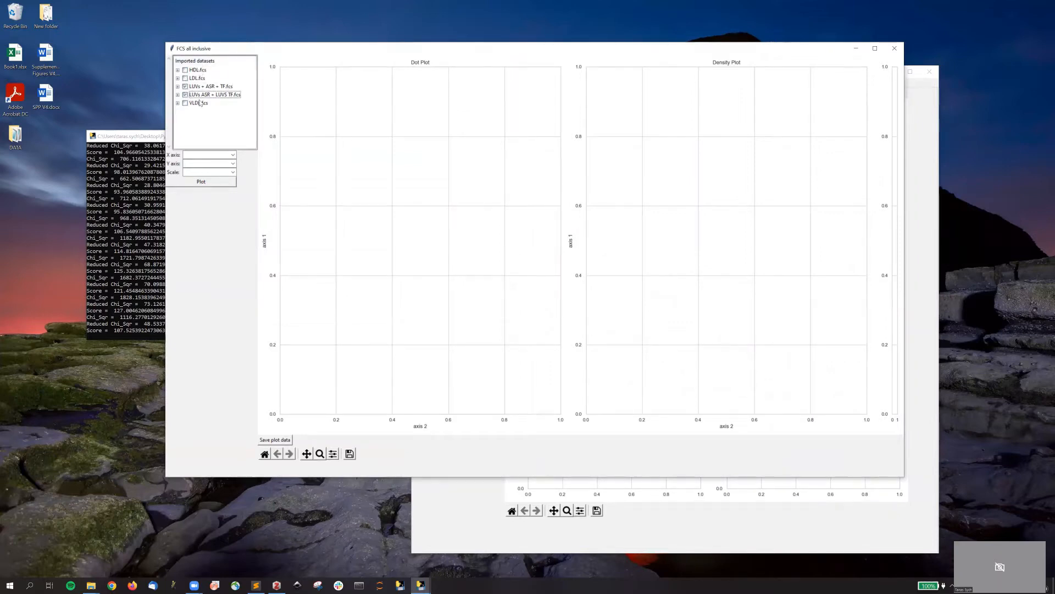
# Step: Plot the ticked datasets with channel 1 as X axis, channel 2 as Y axis and a linear scale
pyautogui.click(233, 156)
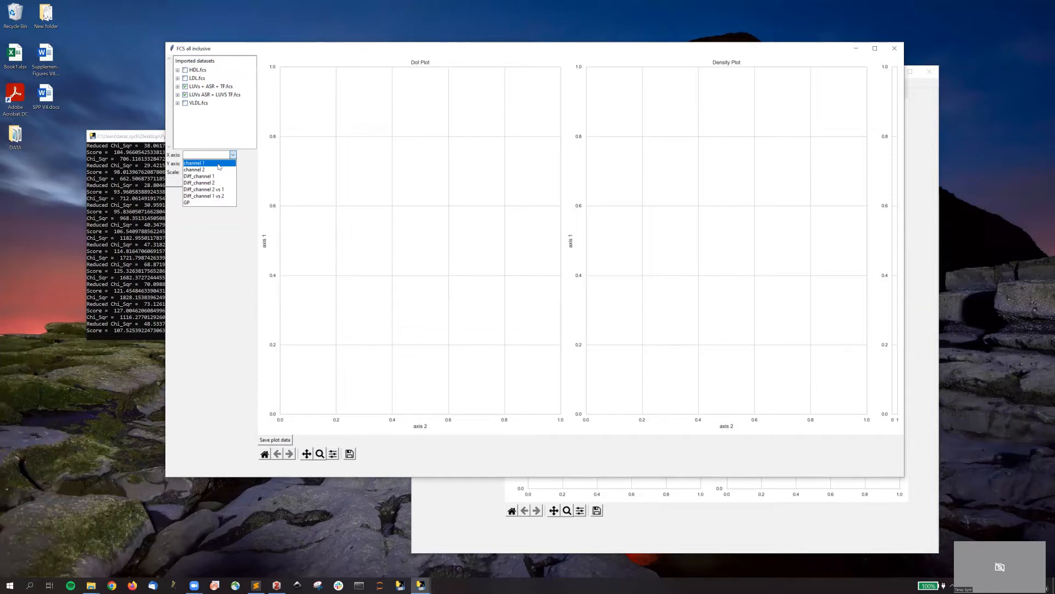
pyautogui.click(219, 165)
pyautogui.click(233, 164)
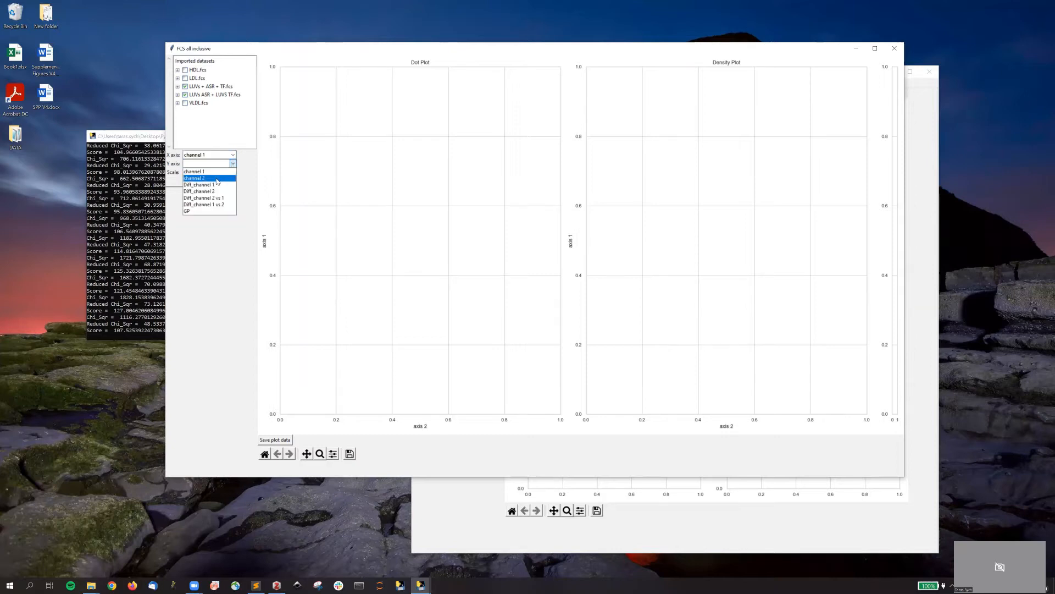
pyautogui.click(217, 178)
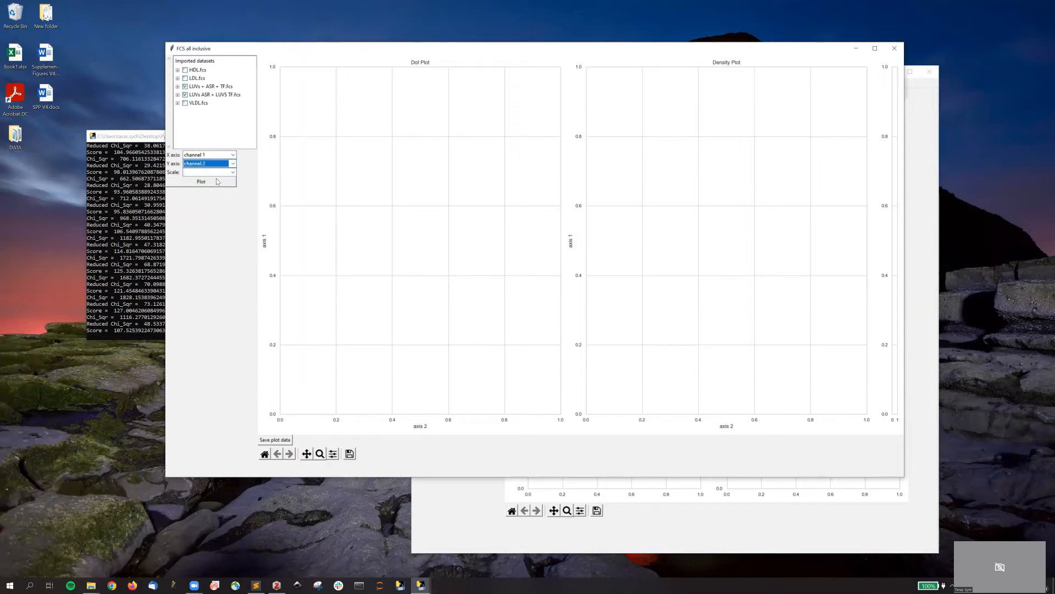
pyautogui.click(233, 172)
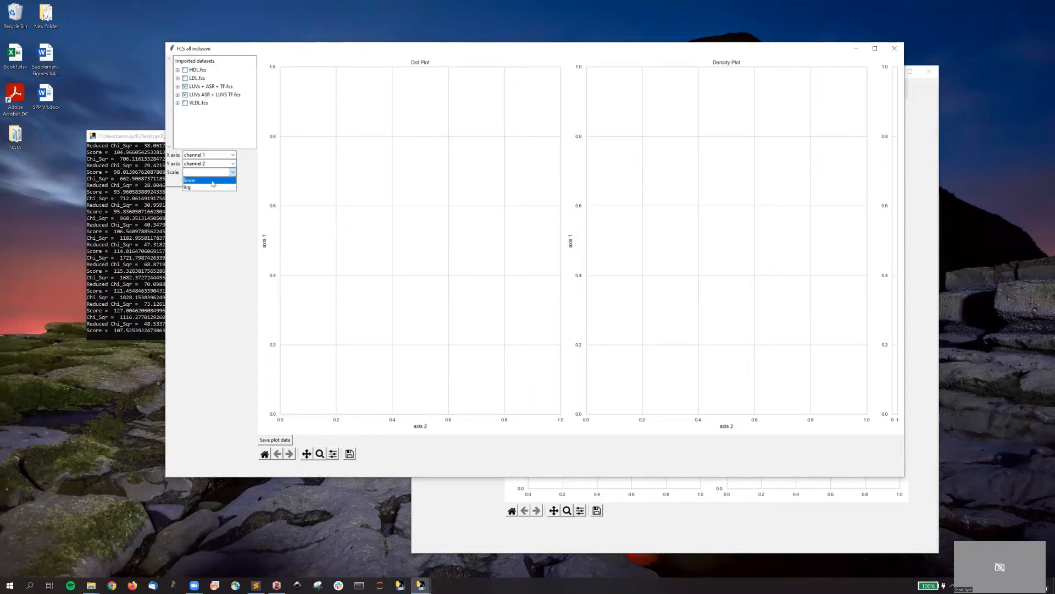
pyautogui.click(211, 181)
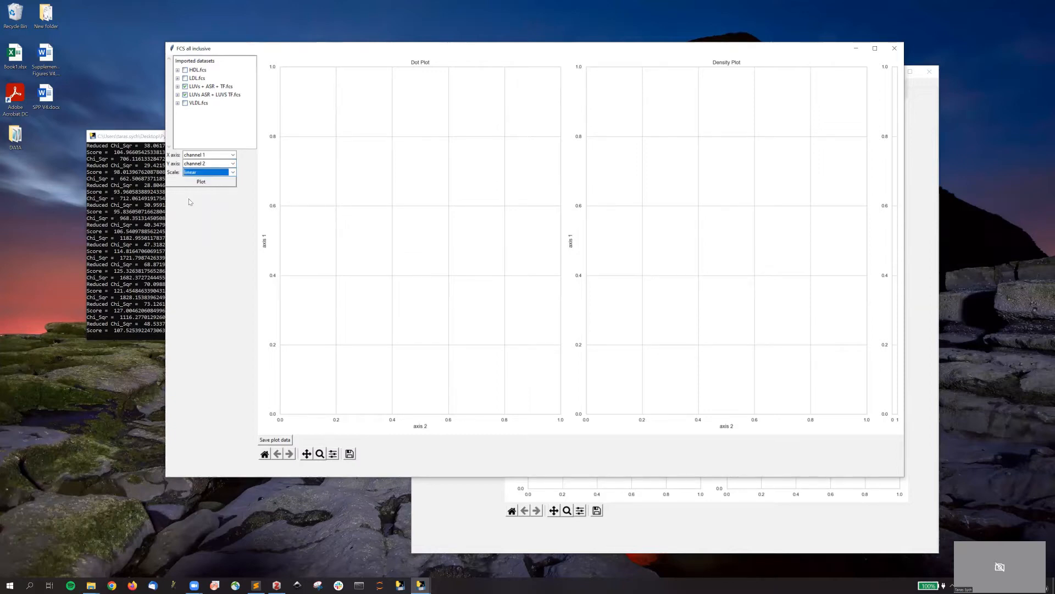
pyautogui.click(202, 183)
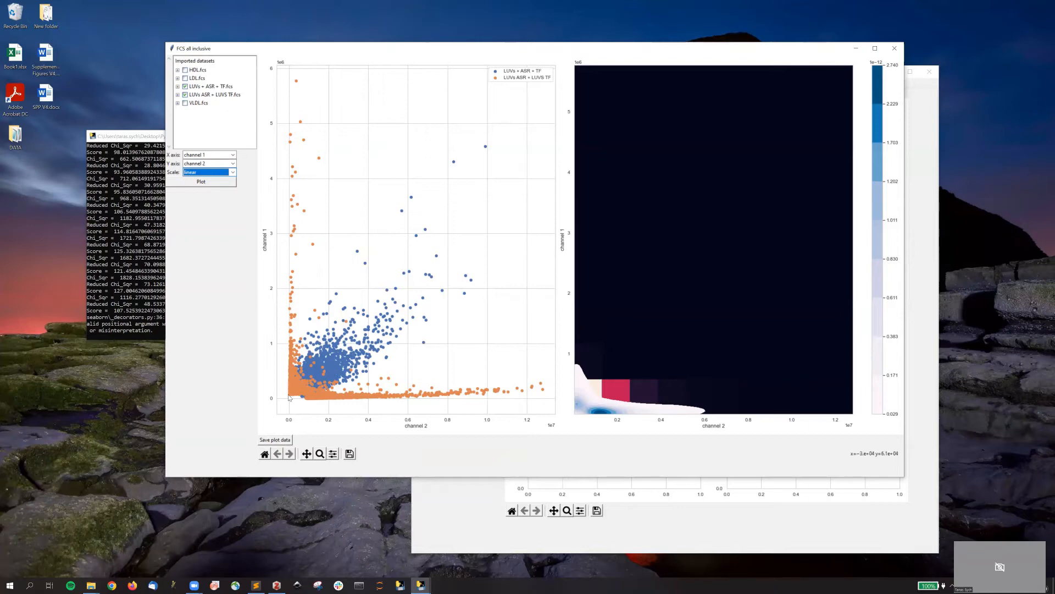
# Step: Change the scale to log and redraw the dot and density plots of both LUV datasets
pyautogui.click(233, 172)
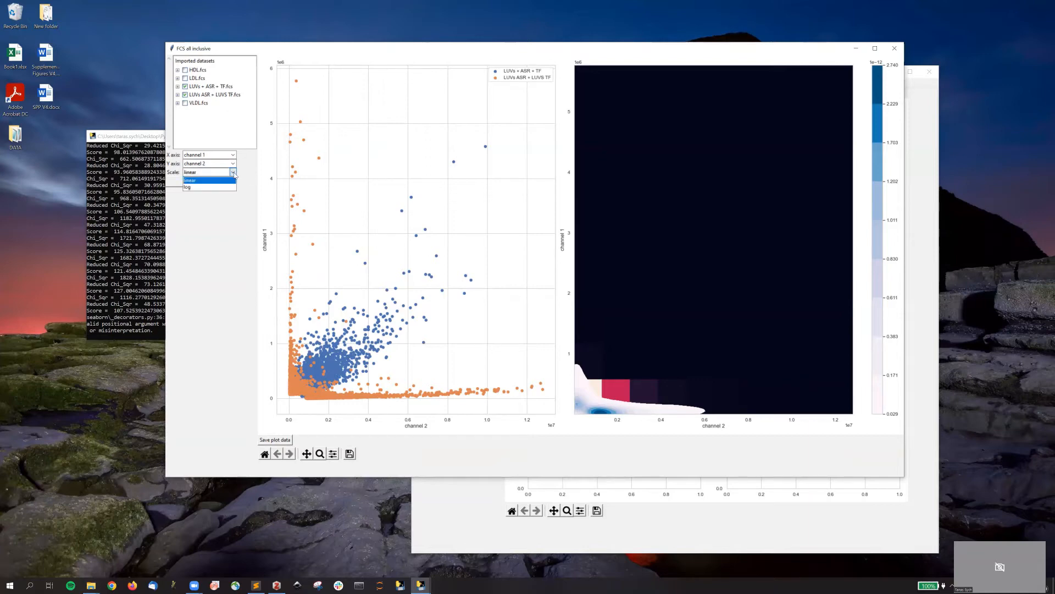
pyautogui.click(219, 187)
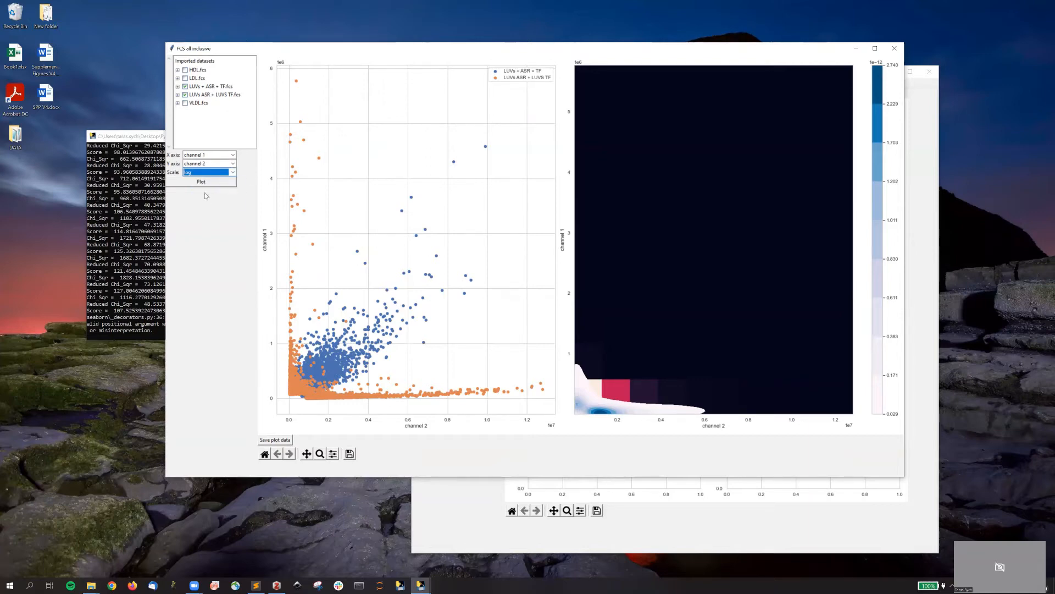
pyautogui.click(202, 182)
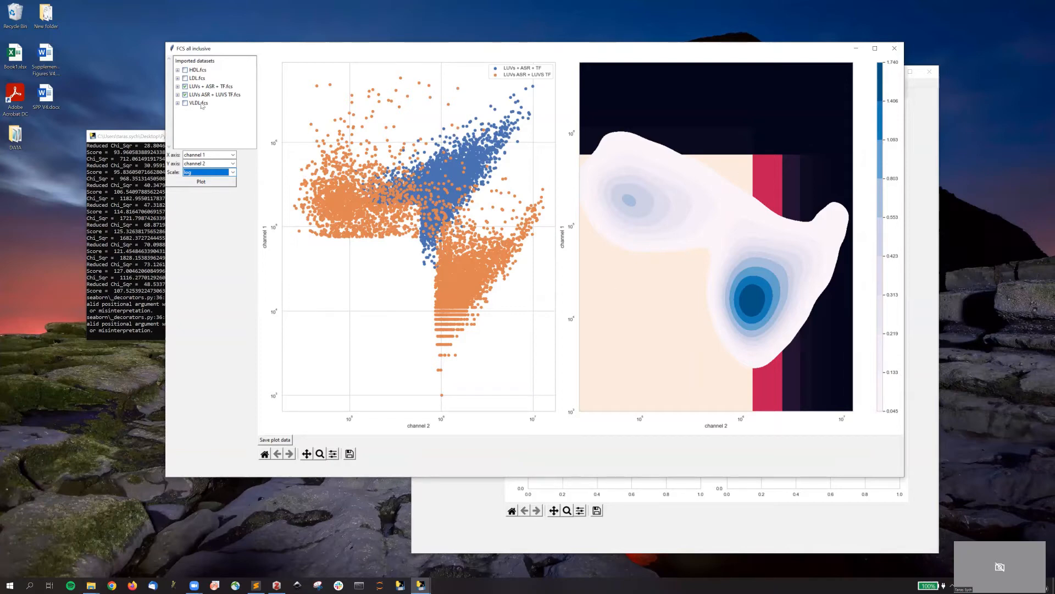
# Step: Plot LUVs + ASR + TF.fcs alone and LUVs ASR + LUVS TF.fcs alone, and close the dot plot window
pyautogui.click(185, 95)
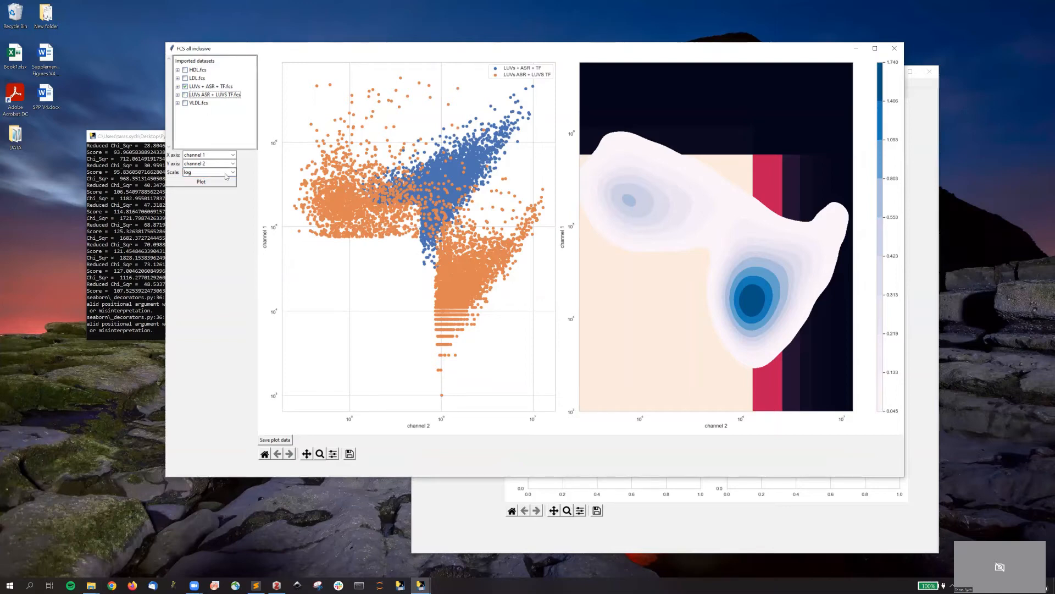
pyautogui.click(213, 184)
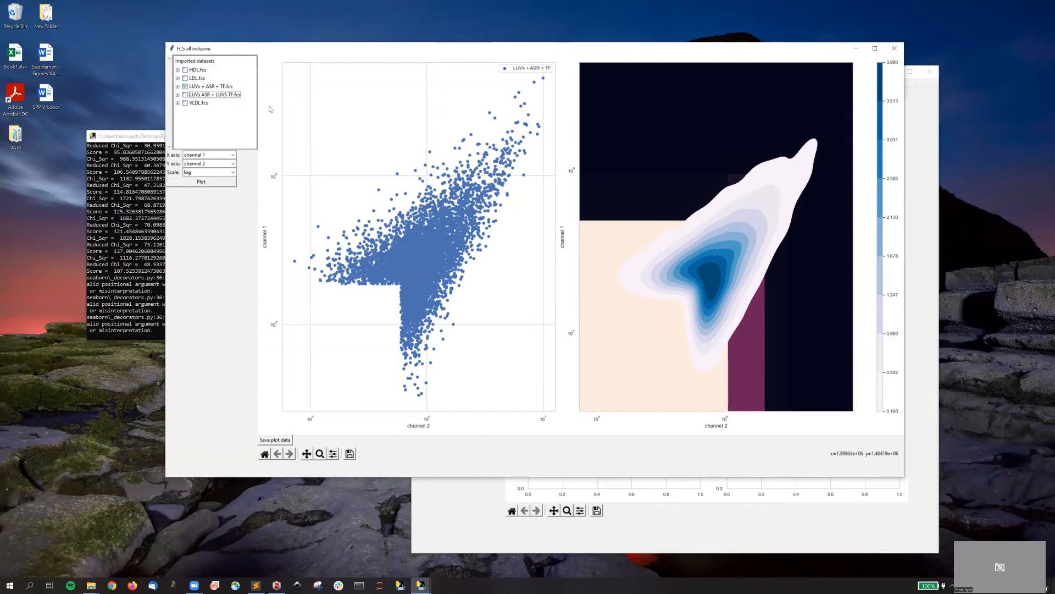
pyautogui.click(185, 94)
pyautogui.click(185, 87)
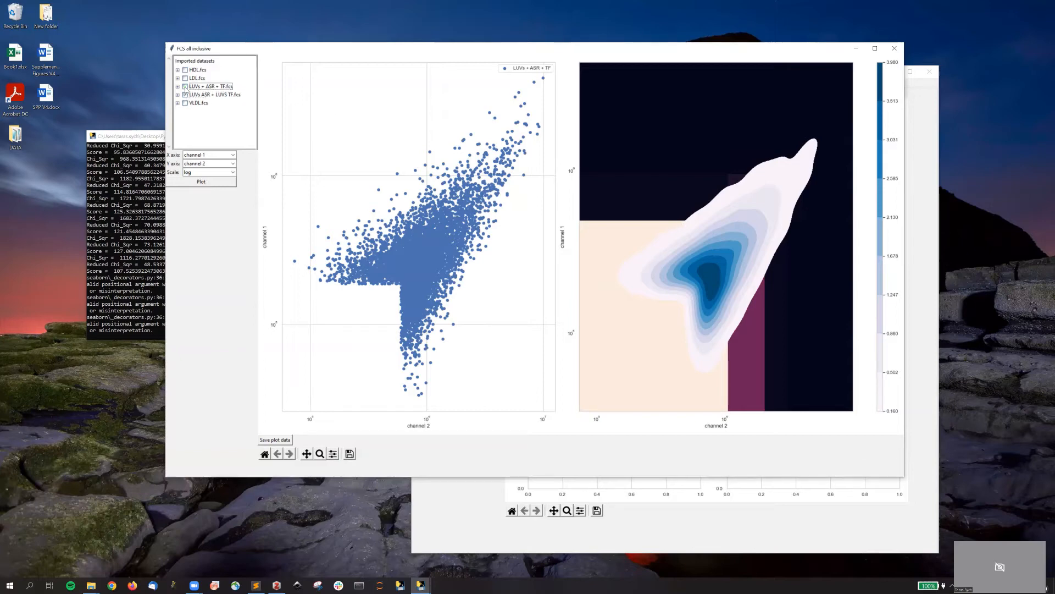
pyautogui.click(222, 183)
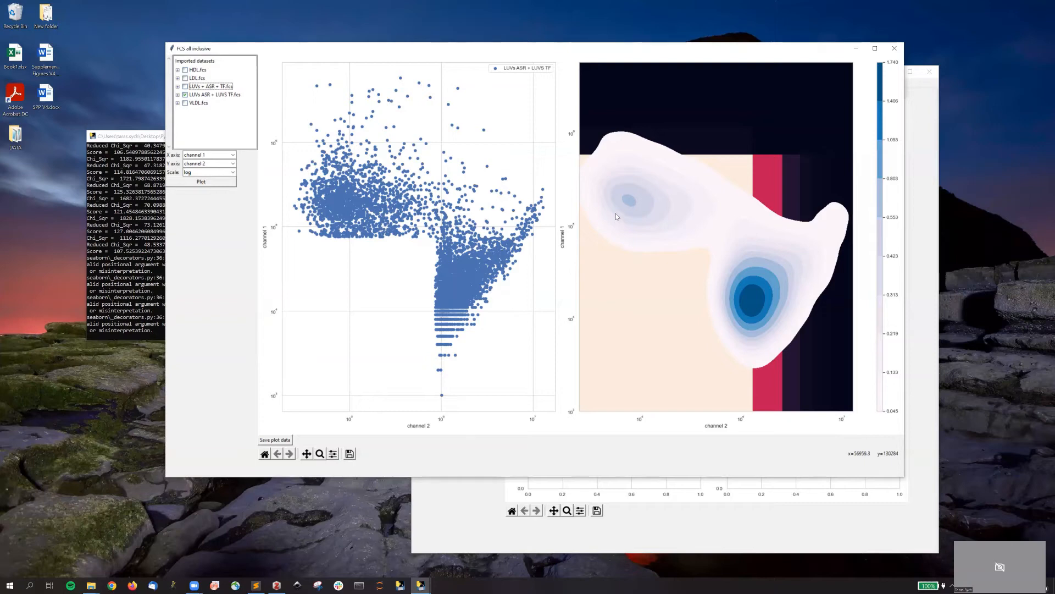
pyautogui.click(896, 49)
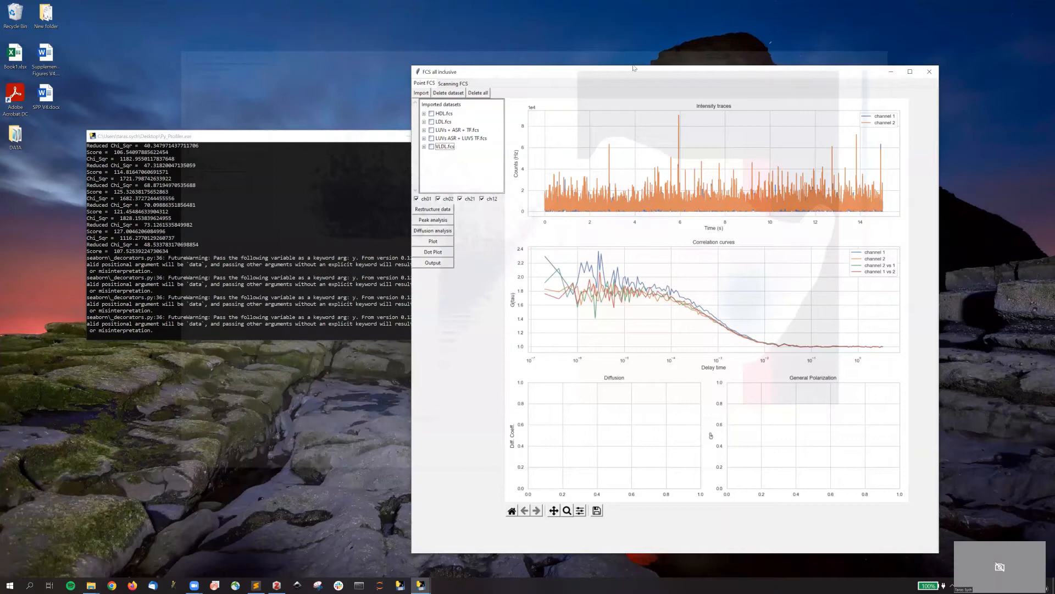
# Step: Open the peak analysis and compare the traces and histograms of HDL.fcs, LDL.fcs and VLDL.fcs
pyautogui.moveTo(634, 68); pyautogui.dragTo(616, 65)
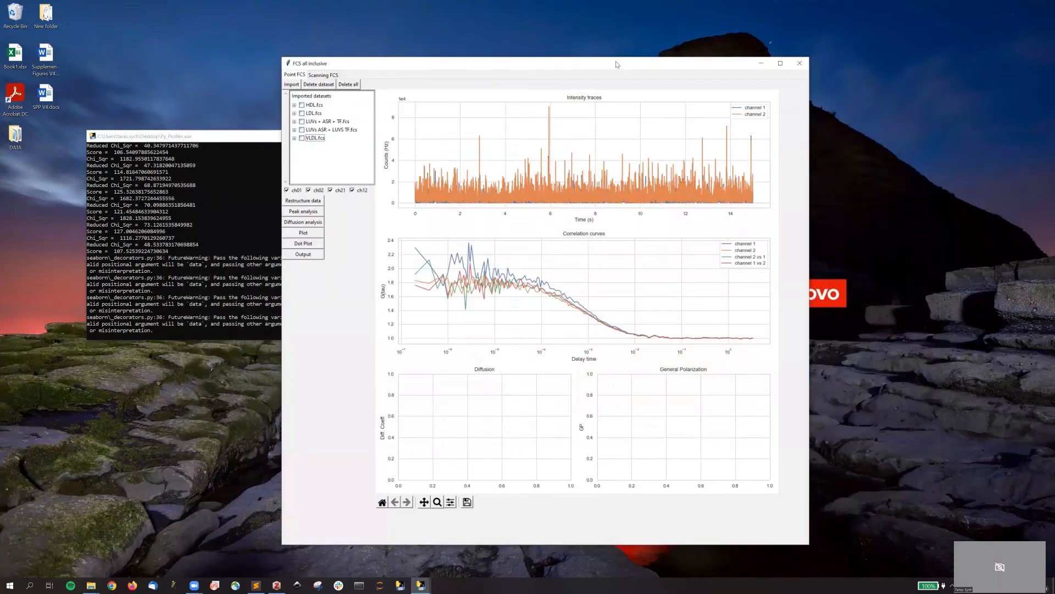
pyautogui.click(317, 107)
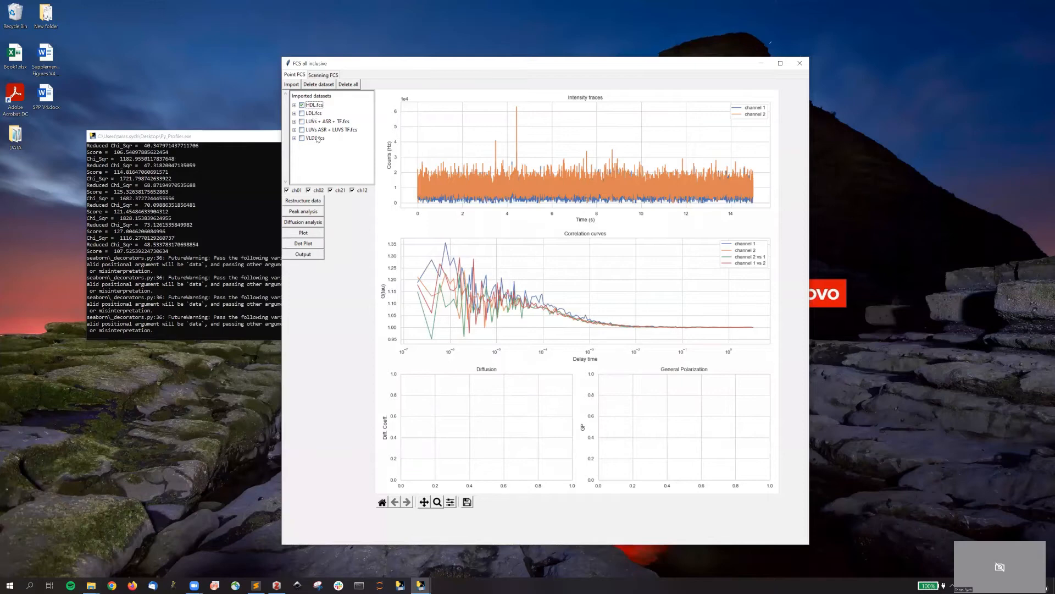
pyautogui.click(315, 214)
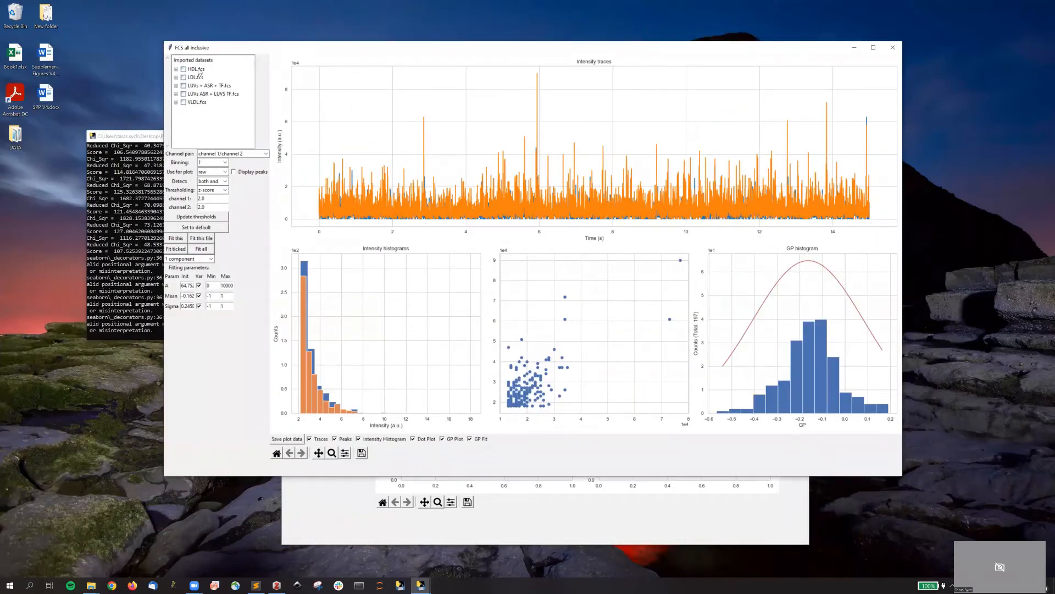
pyautogui.click(196, 69)
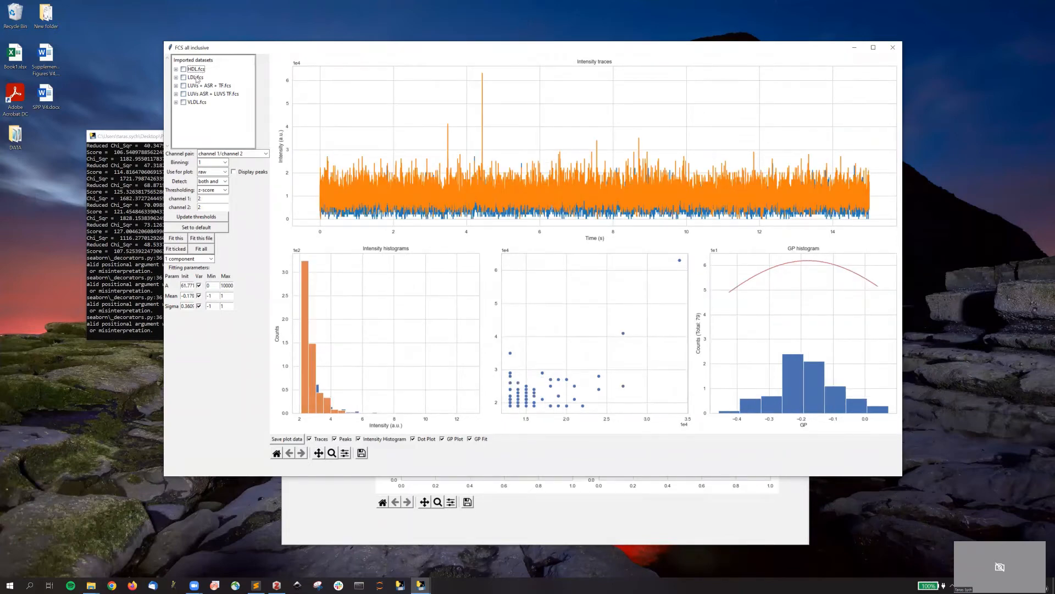
pyautogui.click(195, 78)
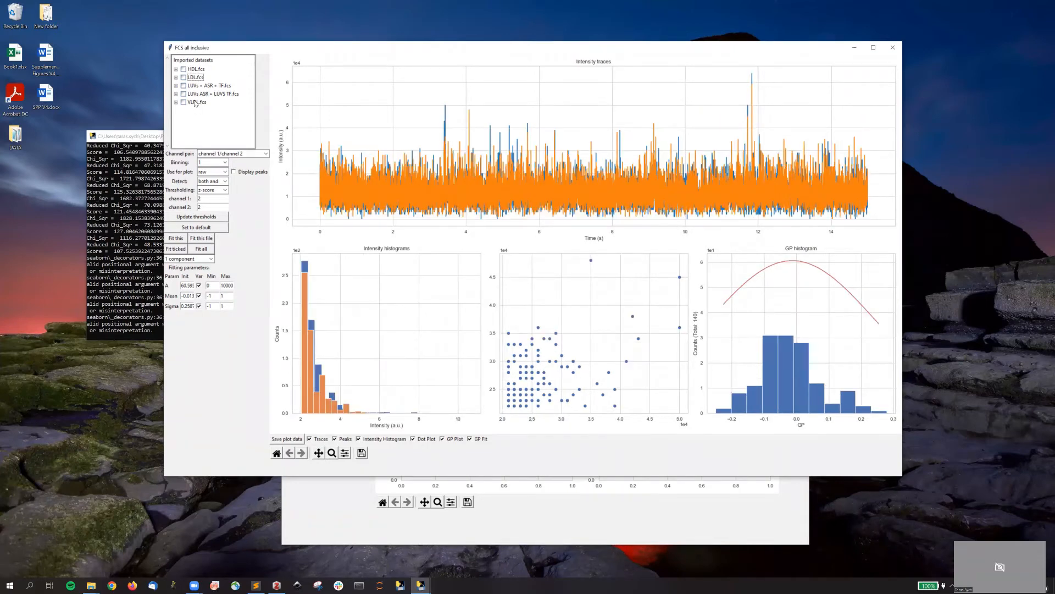
pyautogui.click(196, 102)
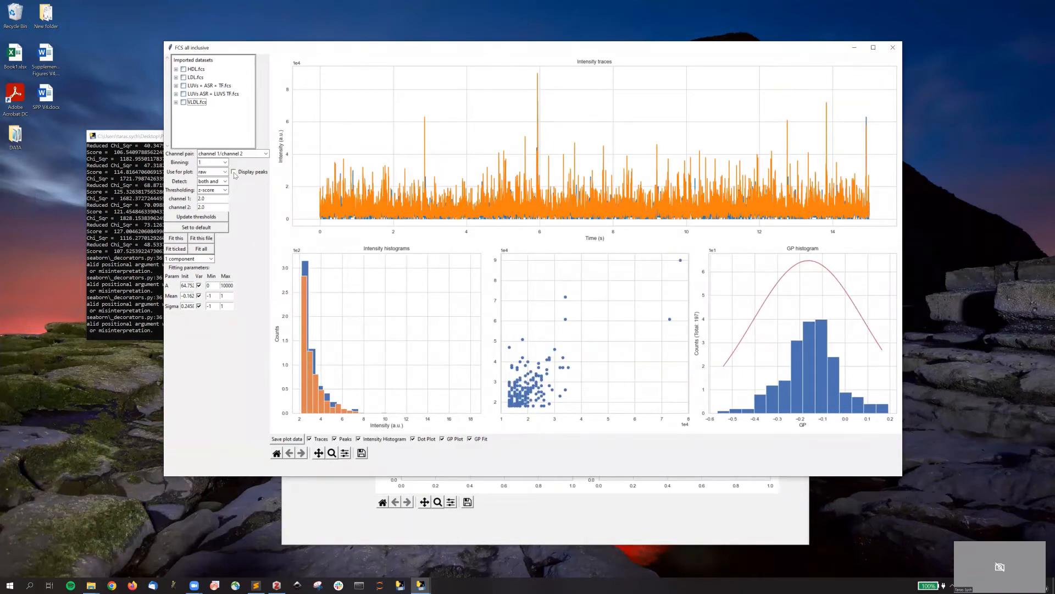
# Step: Display the detected peaks, fit the GP histograms of all datasets with 1 component, and close the peak analysis
pyautogui.click(234, 172)
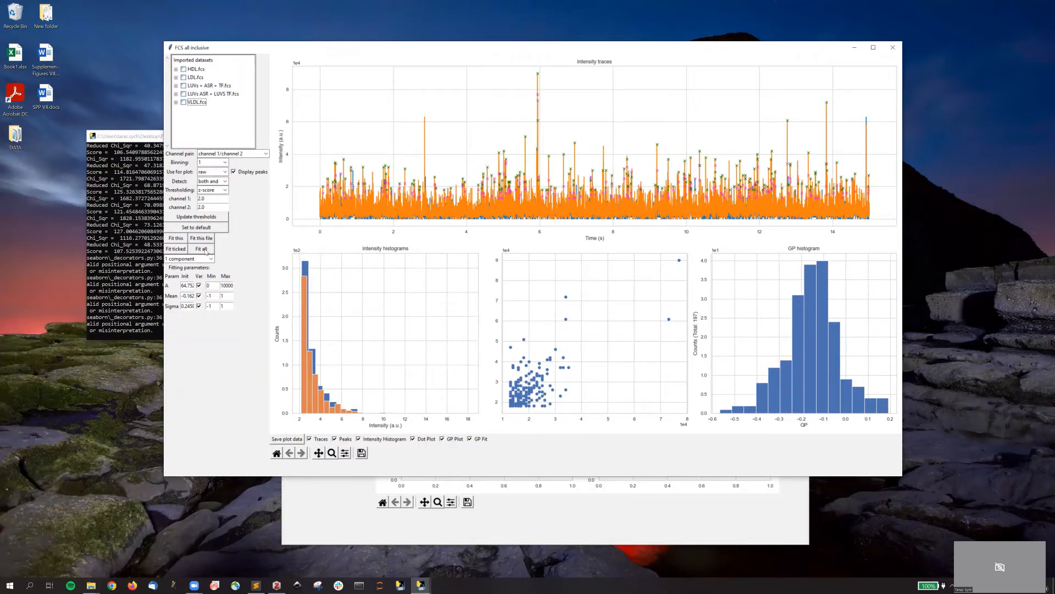
pyautogui.click(205, 251)
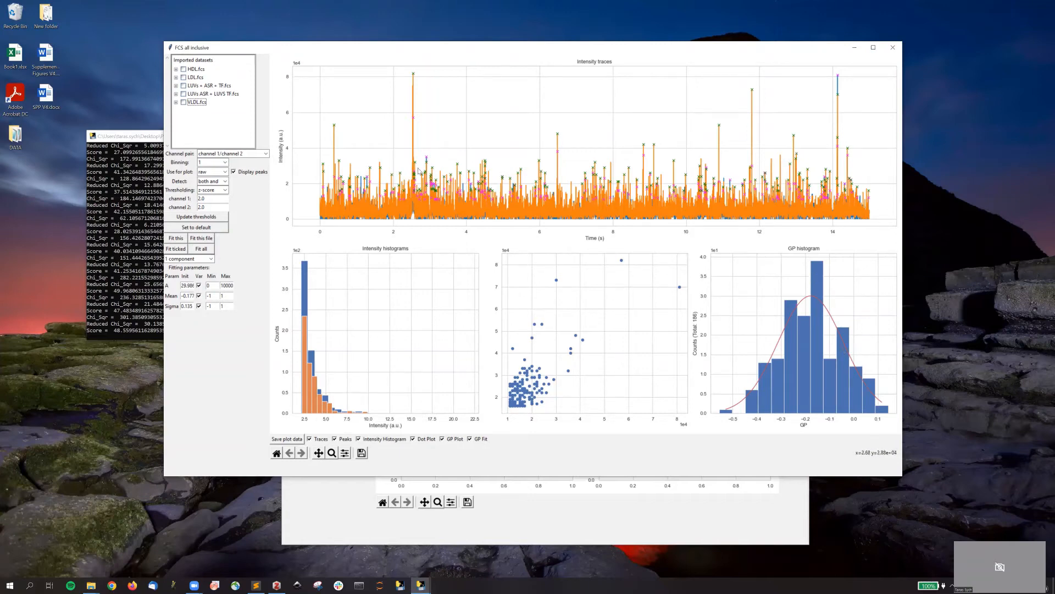
pyautogui.click(892, 49)
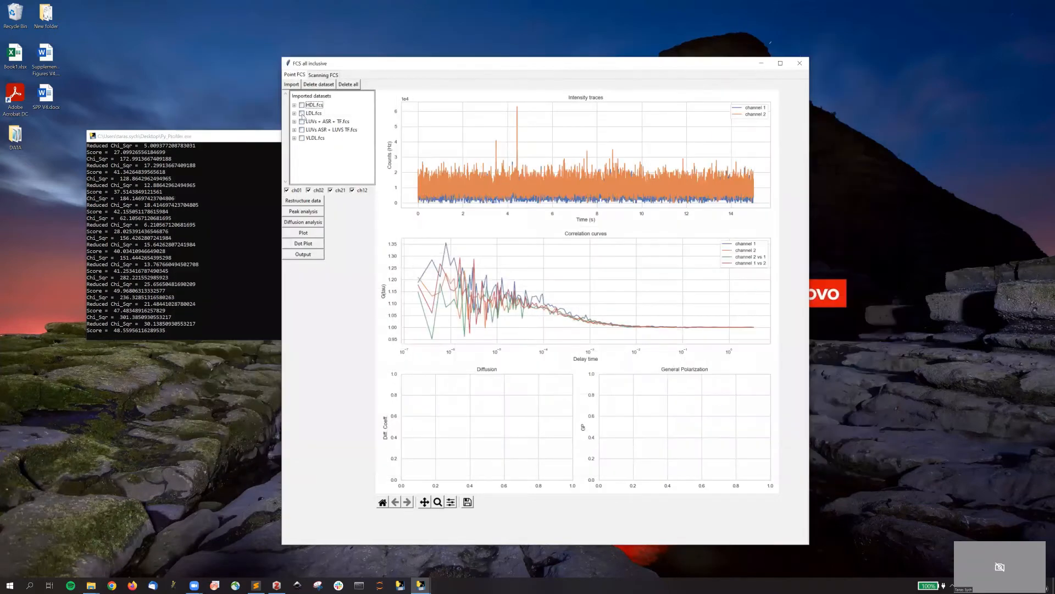
# Step: Tick HDL.fcs and VLDL.fcs alongside LDL.fcs, plot their GP values, and zoom the GP plot in on the three groups
pyautogui.click(301, 106)
pyautogui.click(301, 138)
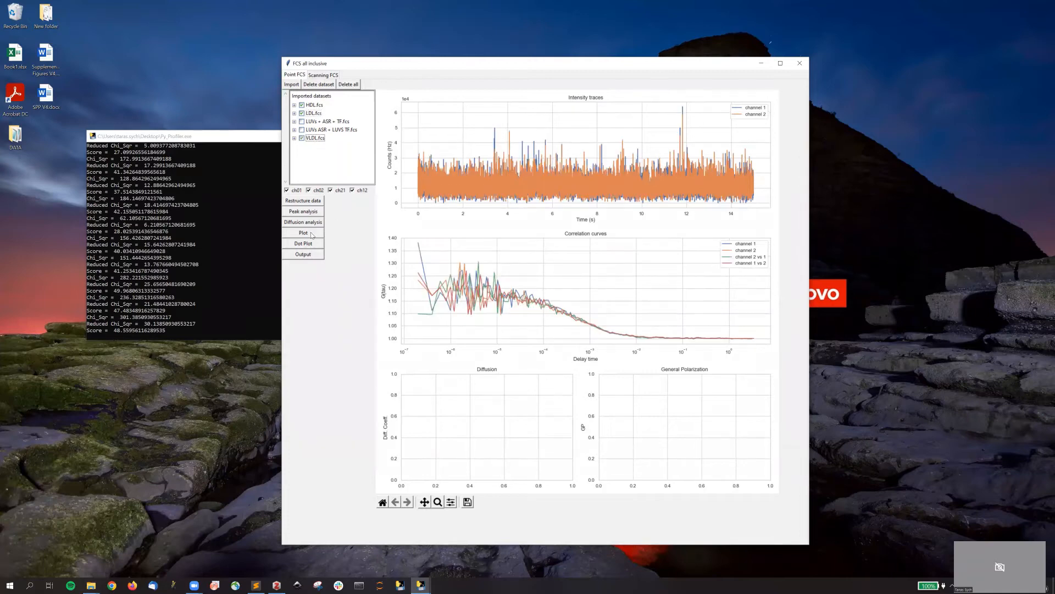
pyautogui.click(311, 236)
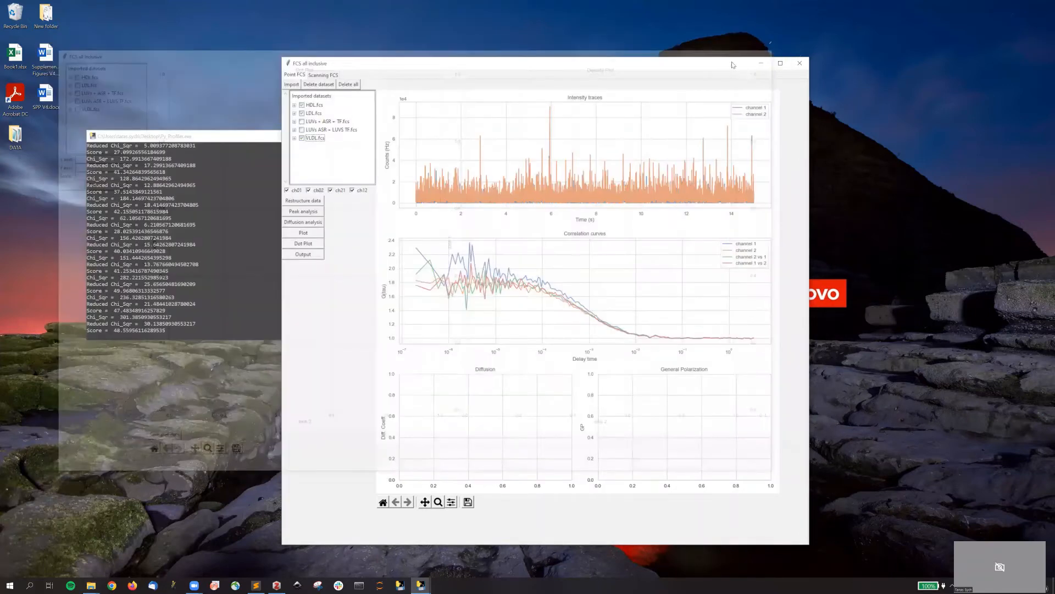
pyautogui.click(314, 235)
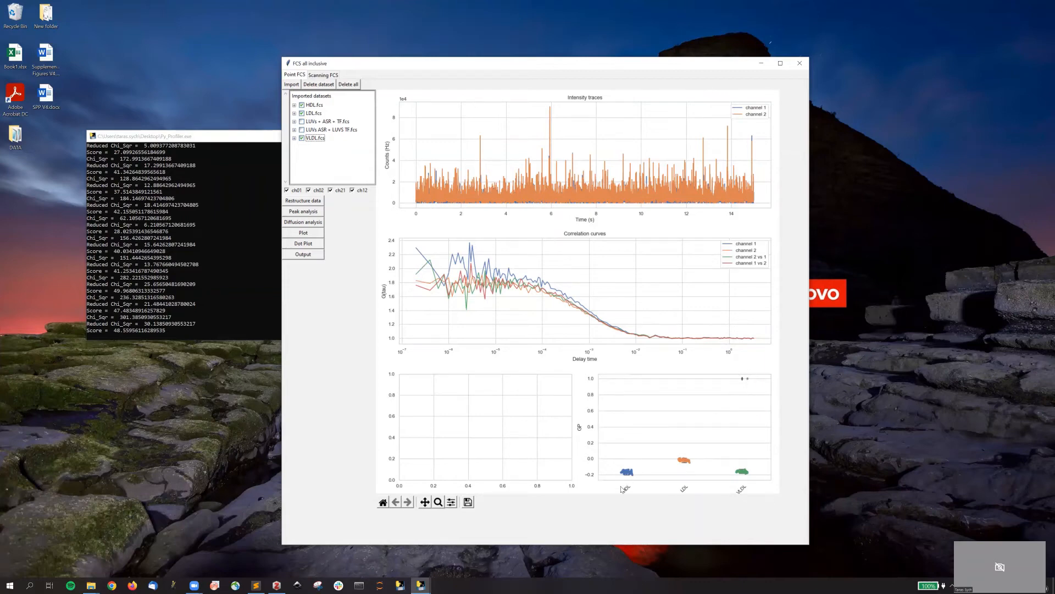
pyautogui.click(438, 502)
pyautogui.moveTo(611, 436); pyautogui.dragTo(762, 482)
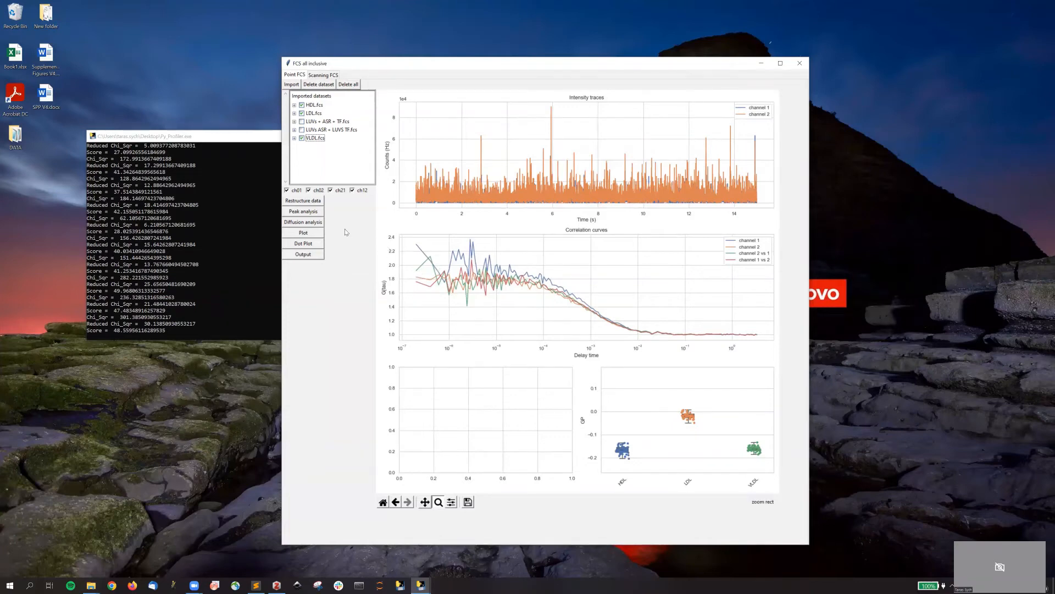
# Step: Open the diffusion analysis for VLDL.fcs, show only channel 1, and use the triplet, 1-component, 3D fitting model
pyautogui.click(303, 222)
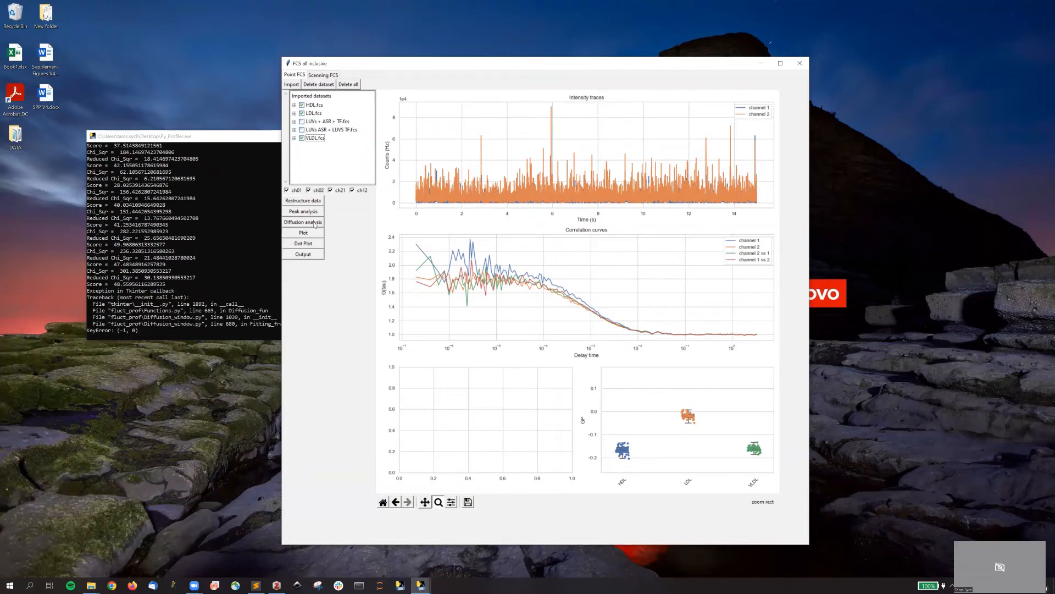
pyautogui.click(315, 224)
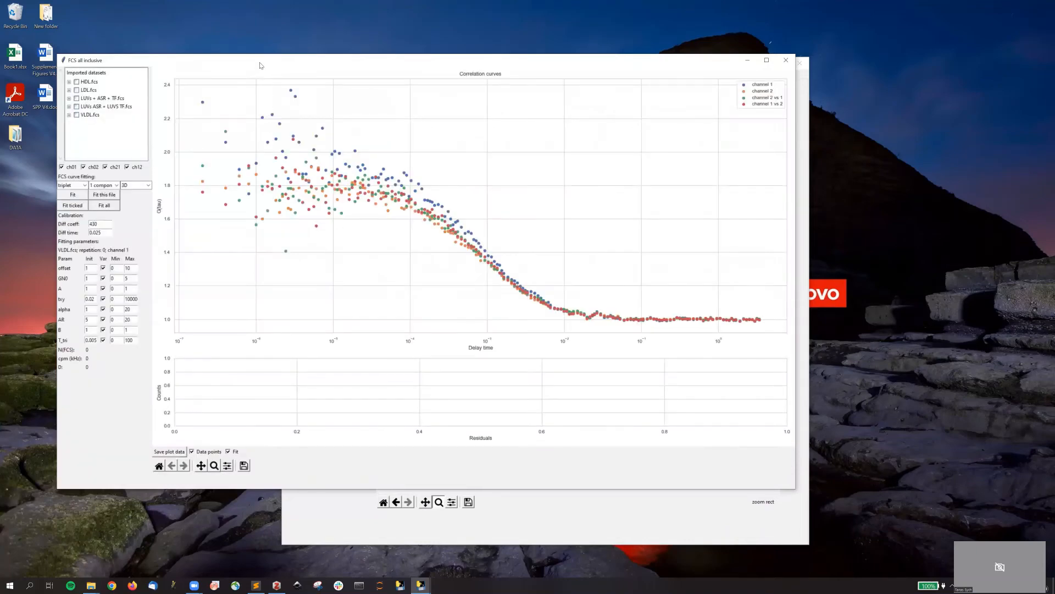
pyautogui.moveTo(261, 66); pyautogui.dragTo(417, 95)
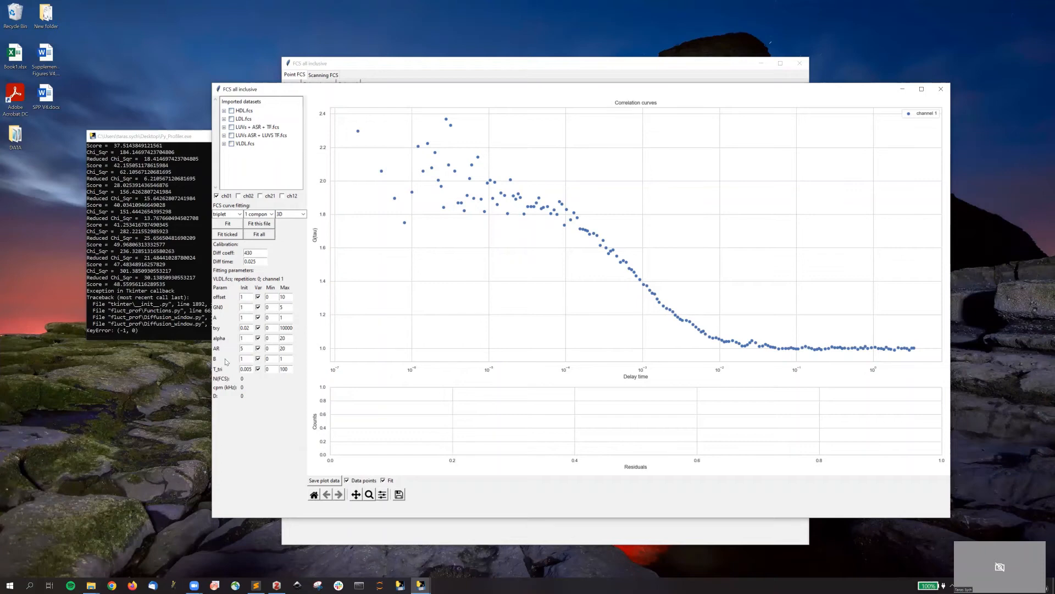
pyautogui.click(239, 214)
pyautogui.click(226, 221)
pyautogui.click(271, 215)
pyautogui.click(304, 214)
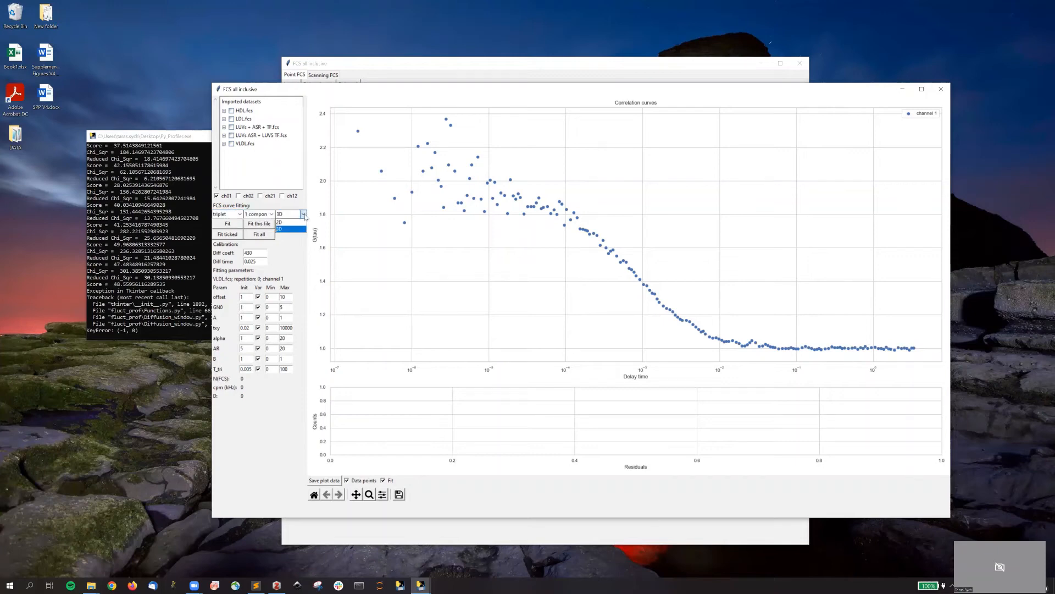
pyautogui.click(304, 215)
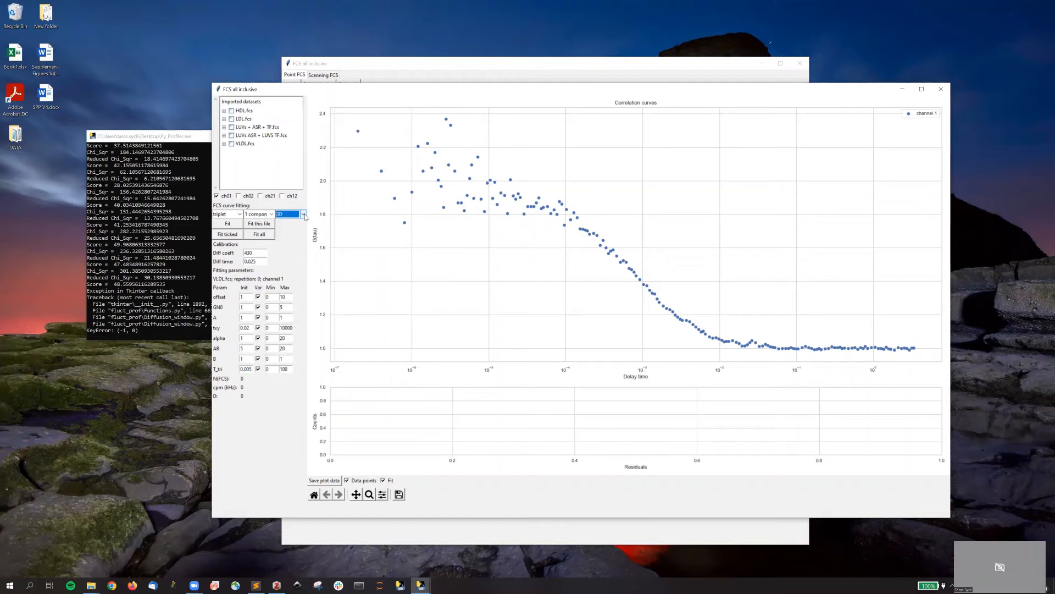
# Step: Fix offset, A, alpha, AR and T_tri, fit the VLDL.fcs curve and all datasets, and close the diffusion analysis
pyautogui.click(259, 317)
pyautogui.click(258, 349)
pyautogui.click(229, 224)
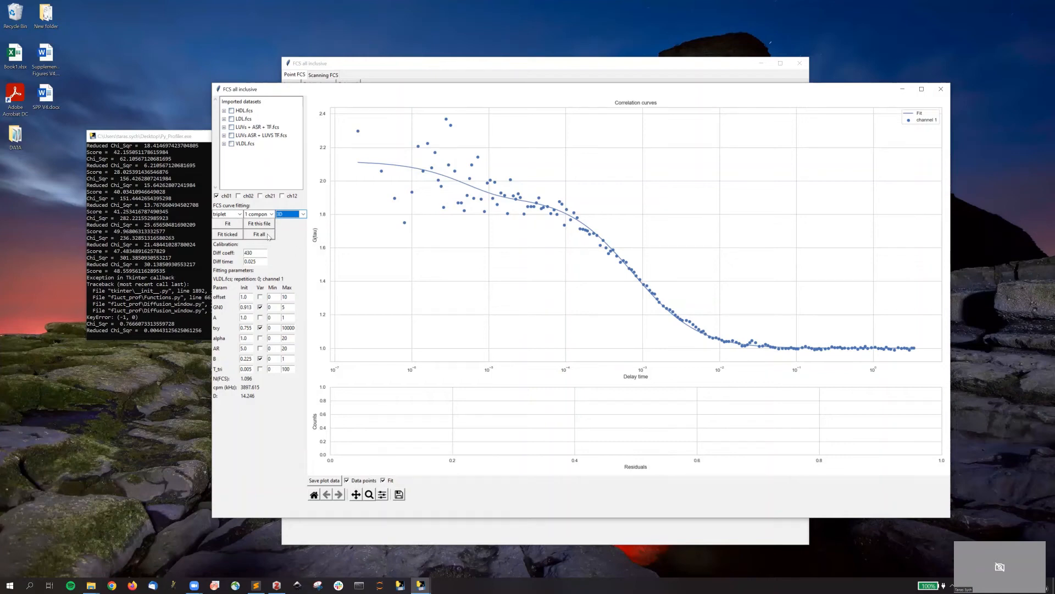
pyautogui.click(267, 236)
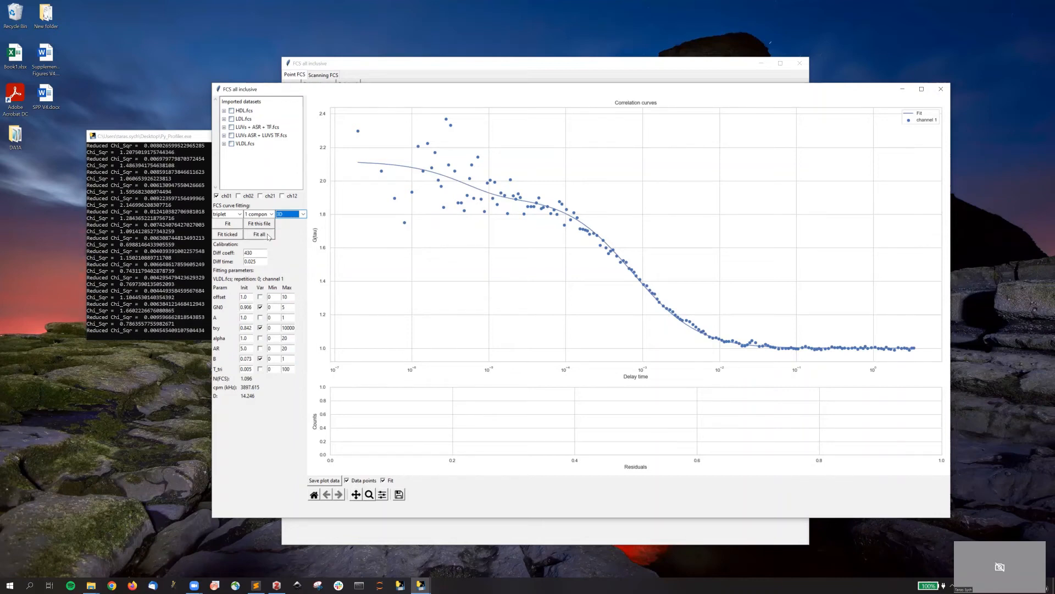
pyautogui.click(942, 90)
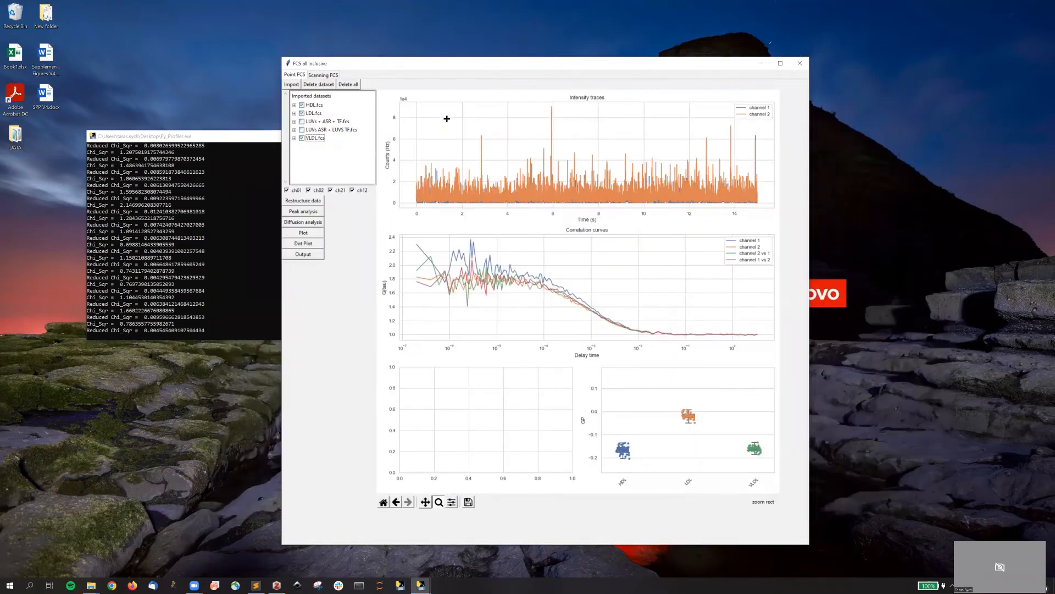
# Step: Plot the diffusion times of HDL, LDL and VLDL and zoom the diffusion plot in on the boxes
pyautogui.click(315, 234)
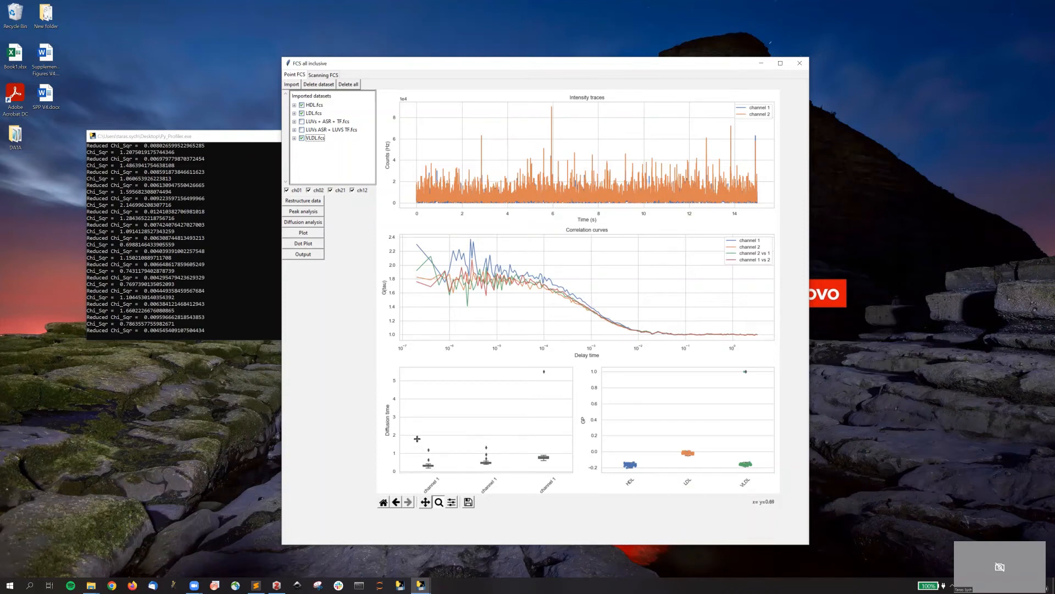
pyautogui.moveTo(413, 429); pyautogui.dragTo(568, 479)
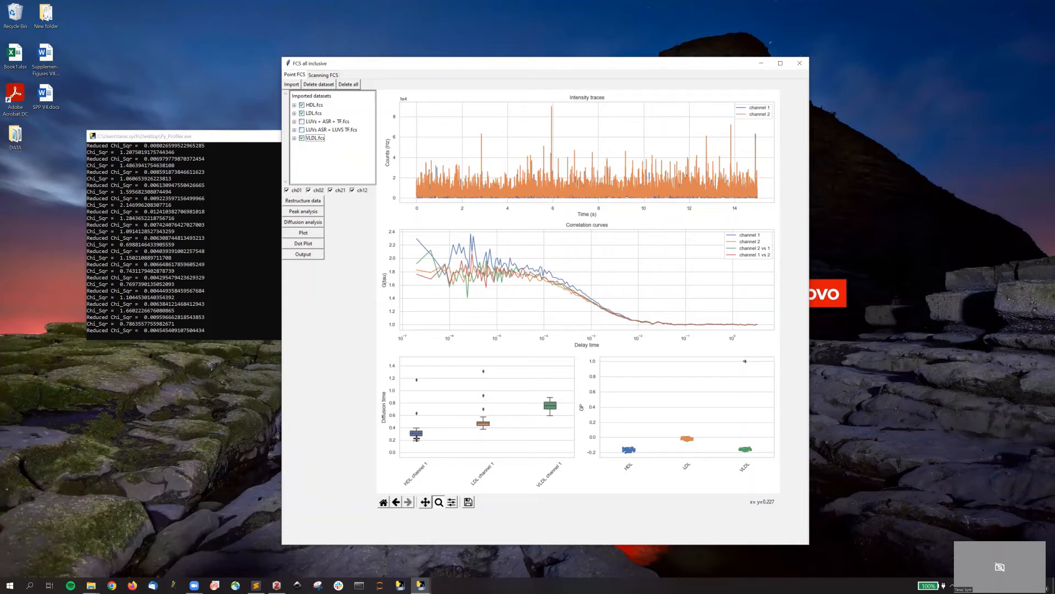
# Step: Draw dot and density plots of HDL.fcs, LDL.fcs and VLDL.fcs with Diff_channel 1 on X, GP on Y and linear scale
pyautogui.click(319, 246)
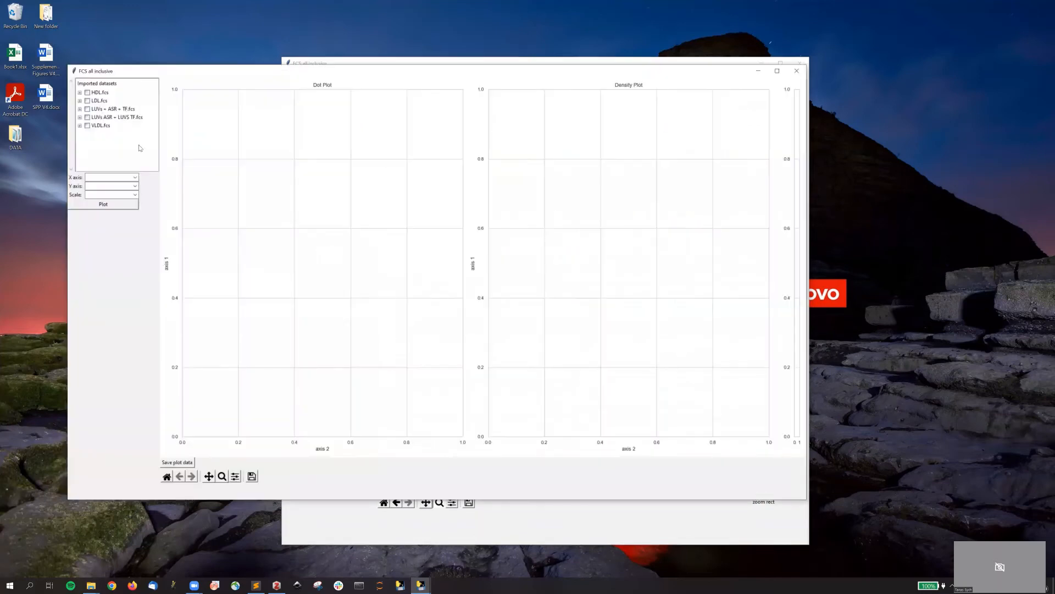
pyautogui.click(86, 93)
pyautogui.click(88, 101)
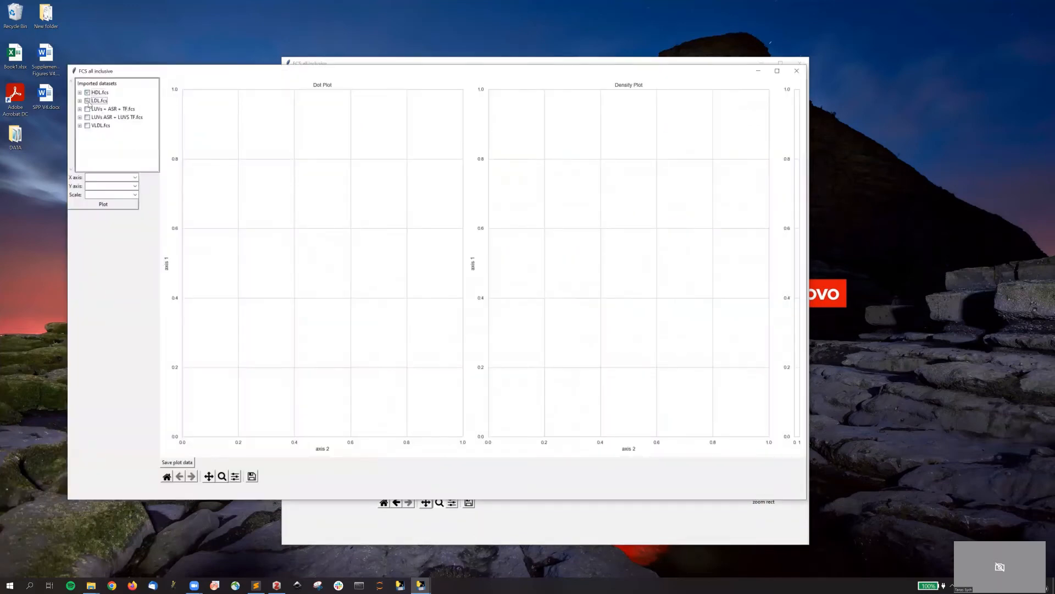
pyautogui.click(88, 125)
pyautogui.click(135, 178)
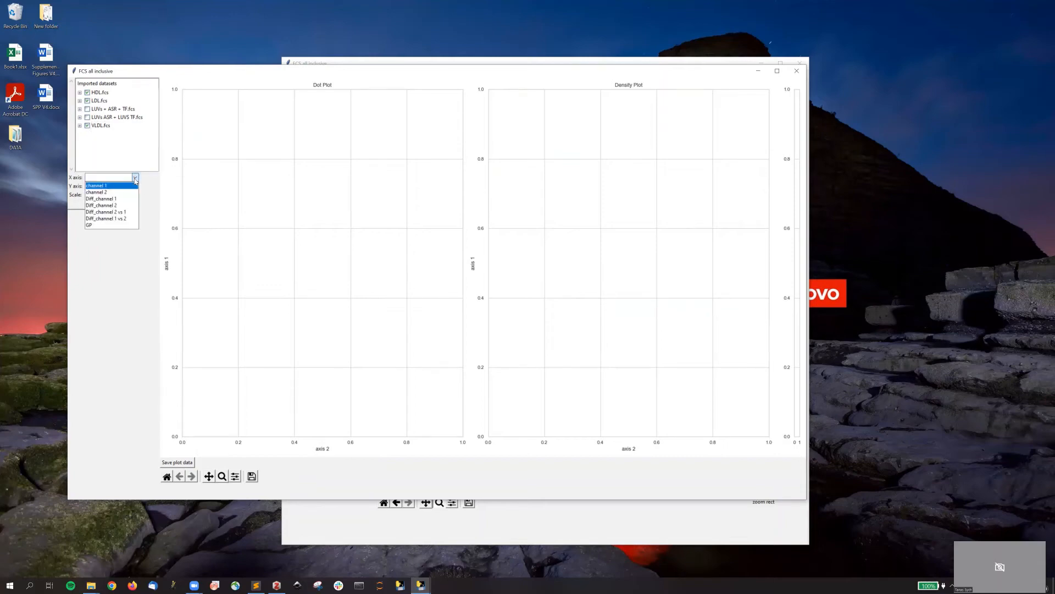
pyautogui.click(124, 199)
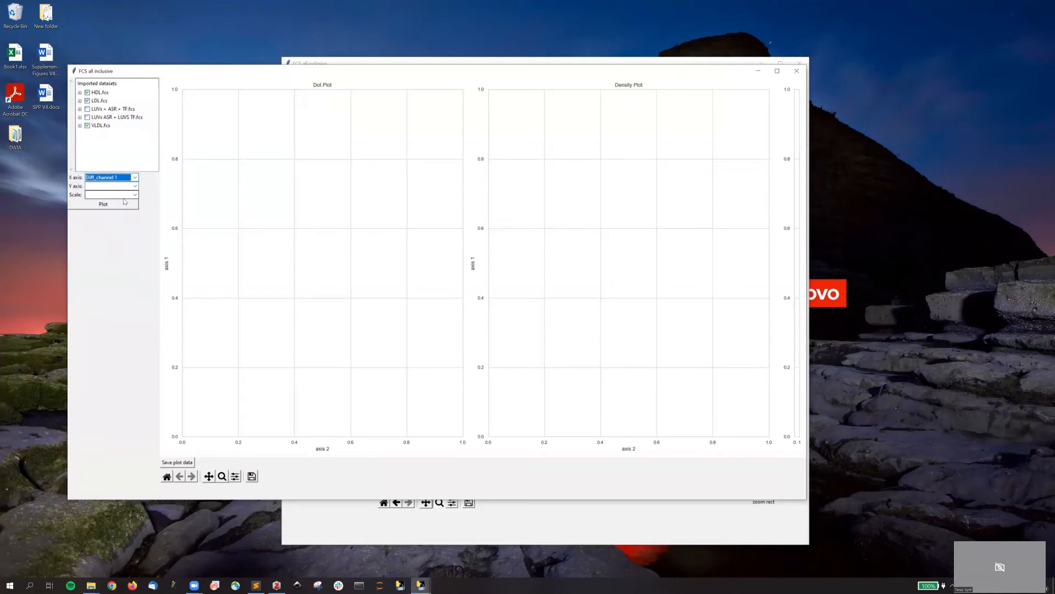
pyautogui.click(134, 187)
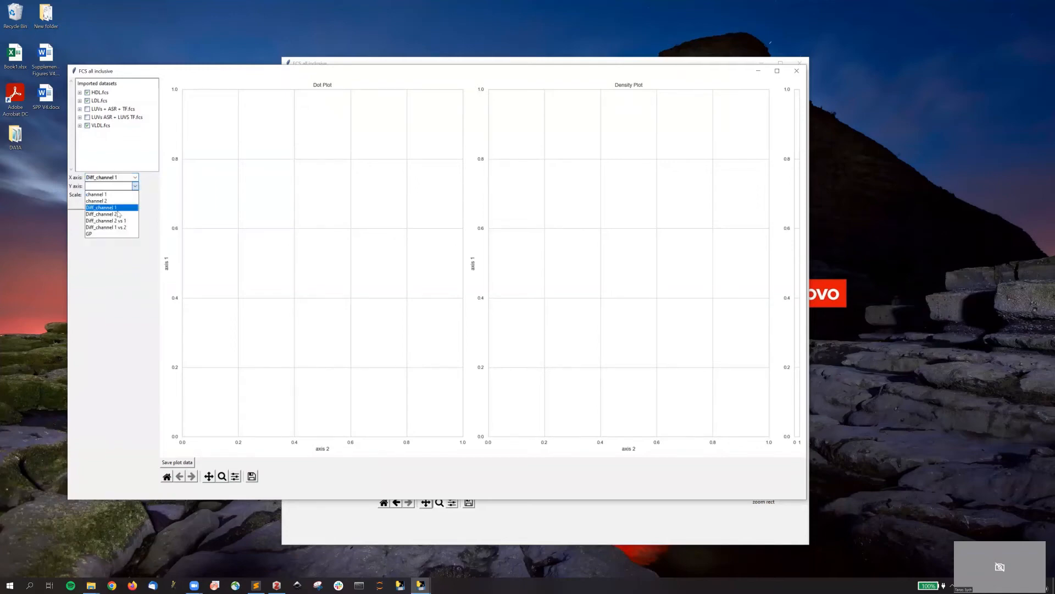
pyautogui.click(109, 235)
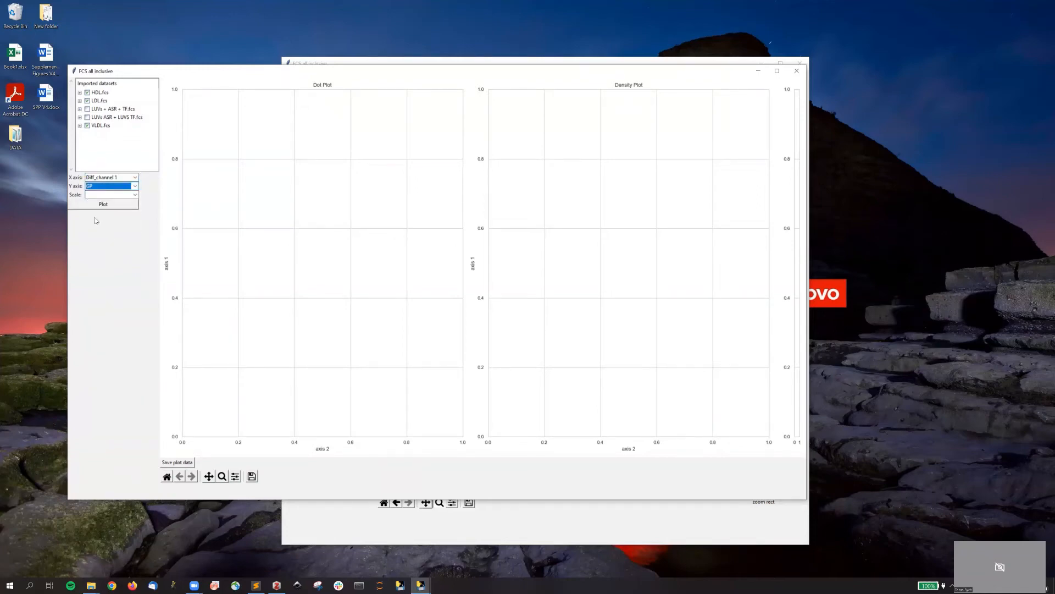
pyautogui.click(124, 194)
pyautogui.click(121, 203)
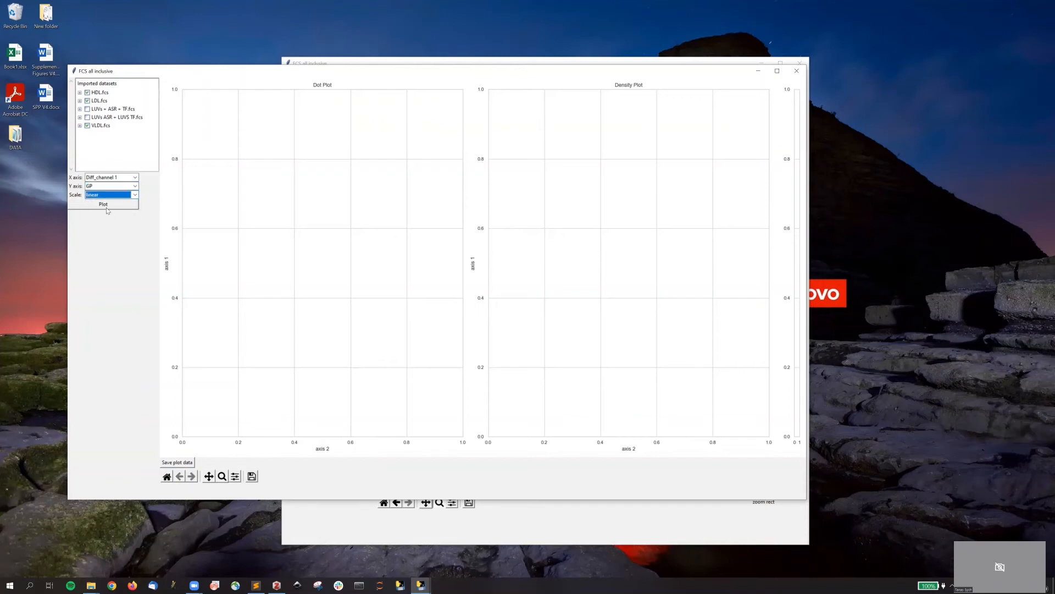
pyautogui.click(107, 208)
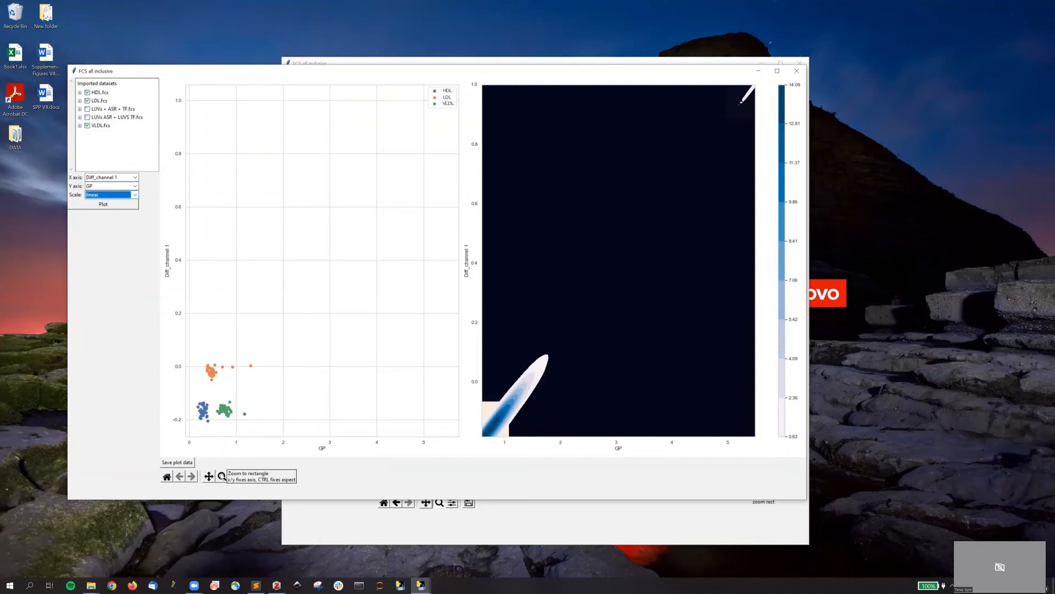
# Step: Zoom the dot plot in on the HDL, LDL and VLDL clusters, and close the dot plot window
pyautogui.click(221, 476)
pyautogui.moveTo(189, 347); pyautogui.dragTo(274, 436)
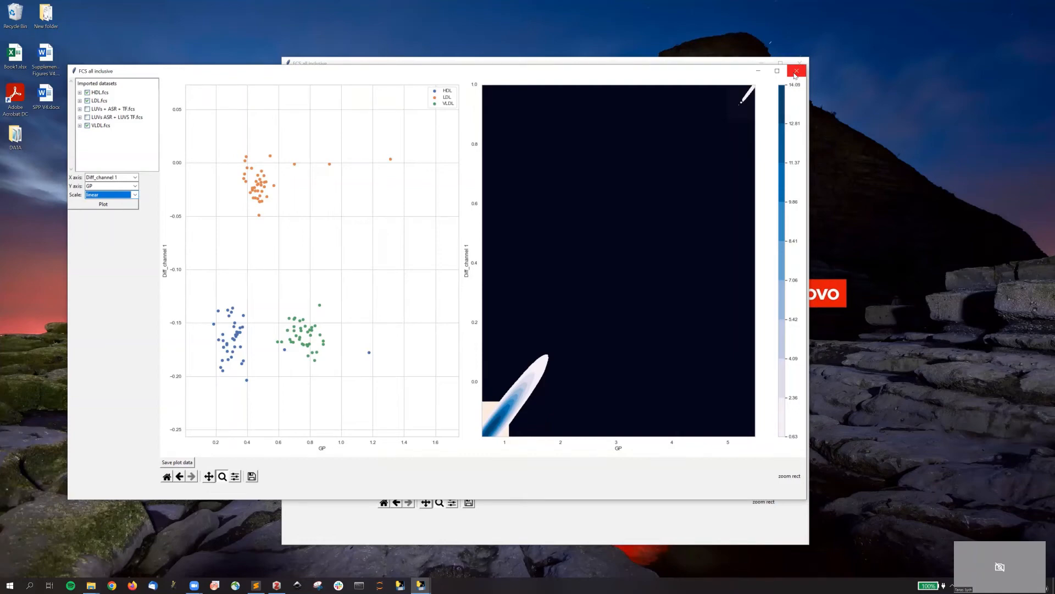
pyautogui.click(796, 73)
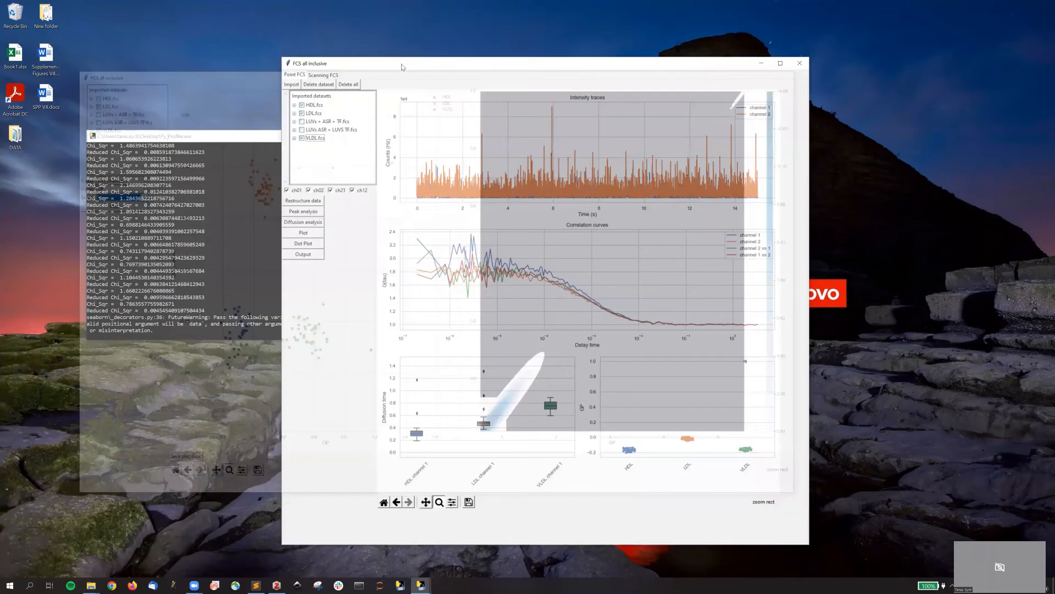
pyautogui.moveTo(399, 68); pyautogui.dragTo(475, 76)
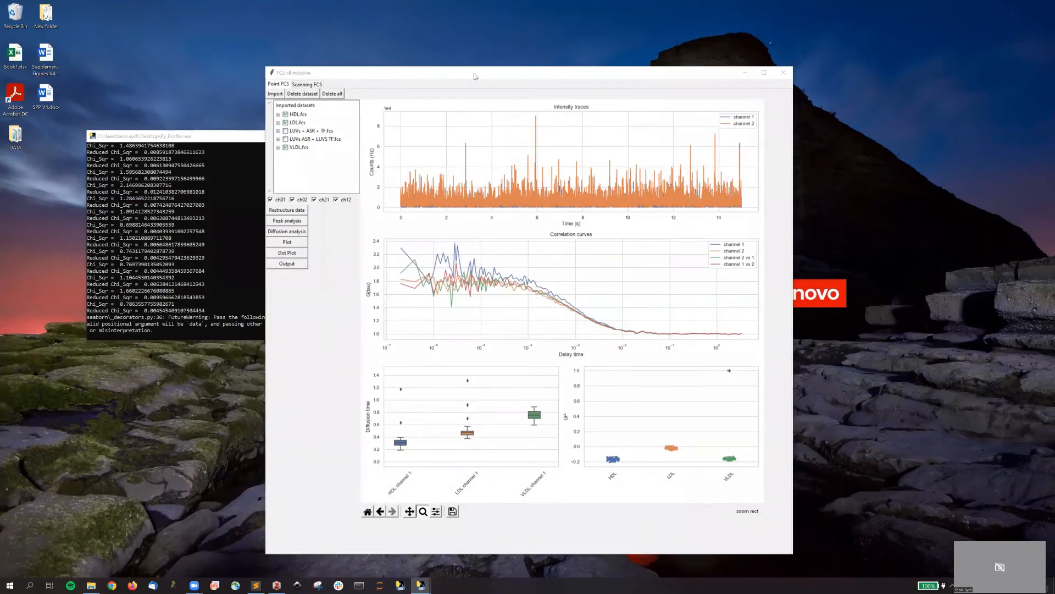
pyautogui.click(472, 76)
pyautogui.moveTo(472, 75); pyautogui.dragTo(438, 72)
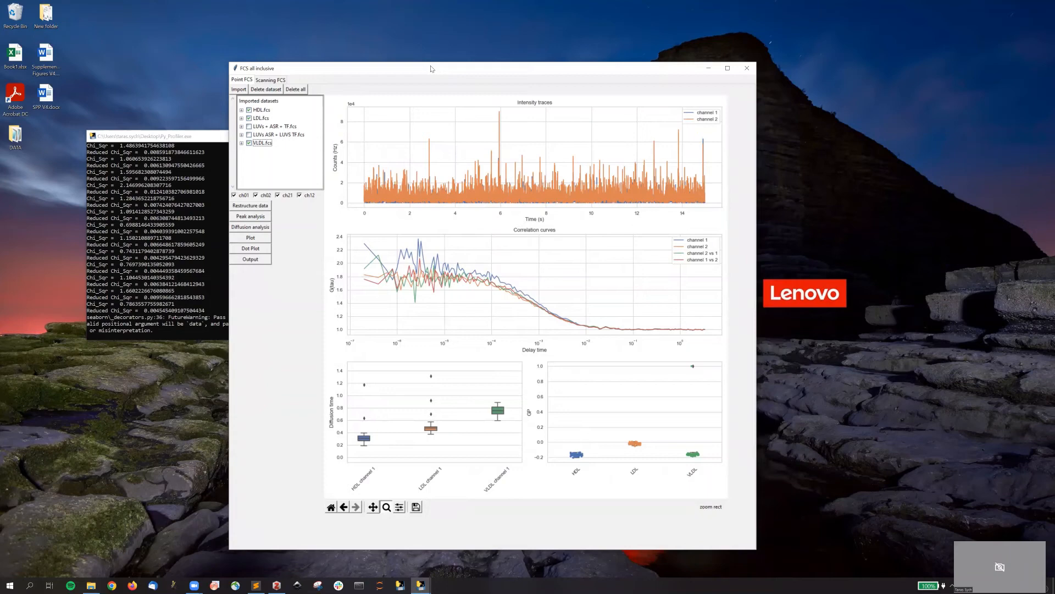
# Step: Import Calibration.fcs from the DATA folder and display its intensity trace and correlation curve
pyautogui.click(240, 90)
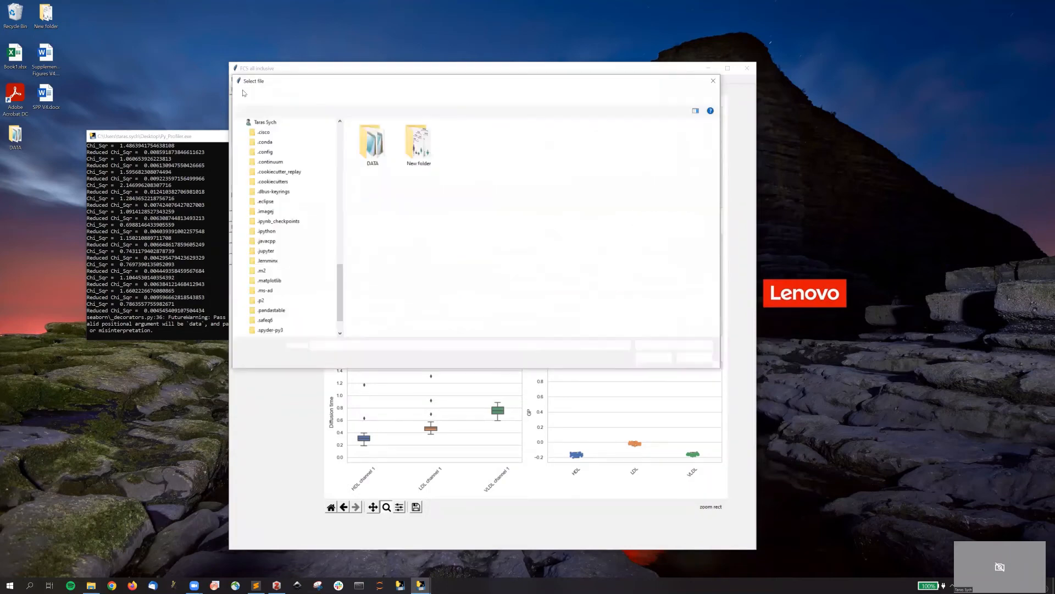
pyautogui.doubleClick(363, 144)
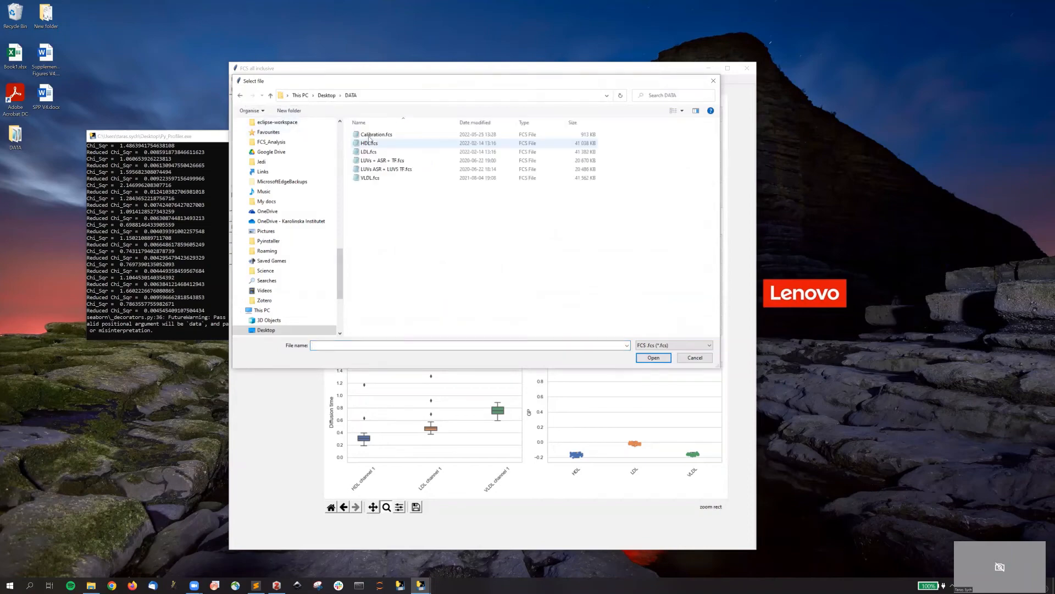
pyautogui.click(370, 135)
pyautogui.click(654, 357)
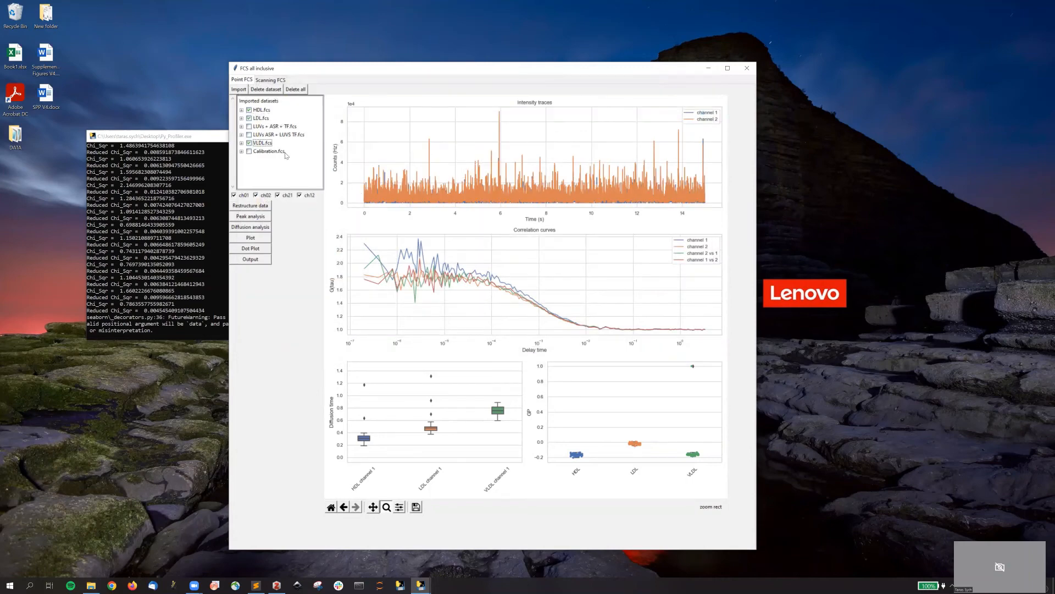
pyautogui.click(269, 151)
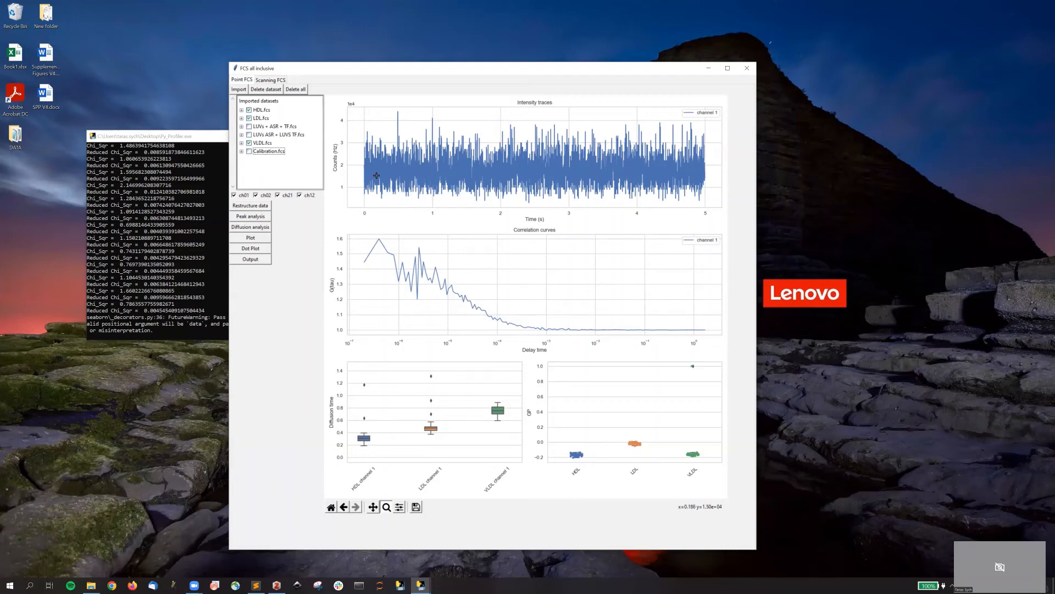
# Step: Fit the Calibration.fcs curve in the diffusion analysis with offset, A, alpha and T_tri fixed, and set the calibration diffusion time to 0.028
pyautogui.click(267, 229)
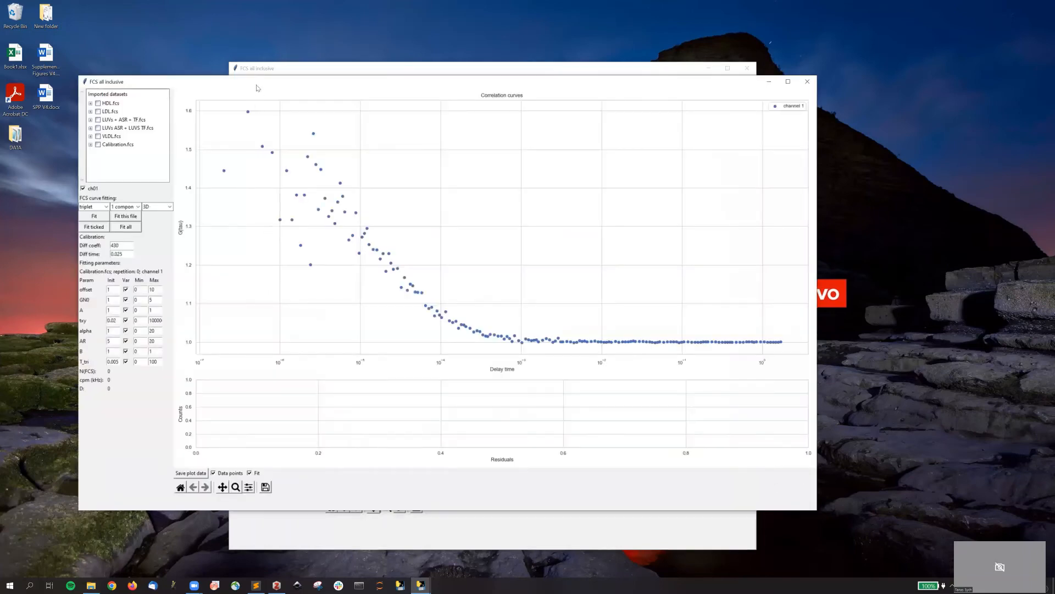
pyautogui.moveTo(280, 86); pyautogui.dragTo(336, 80)
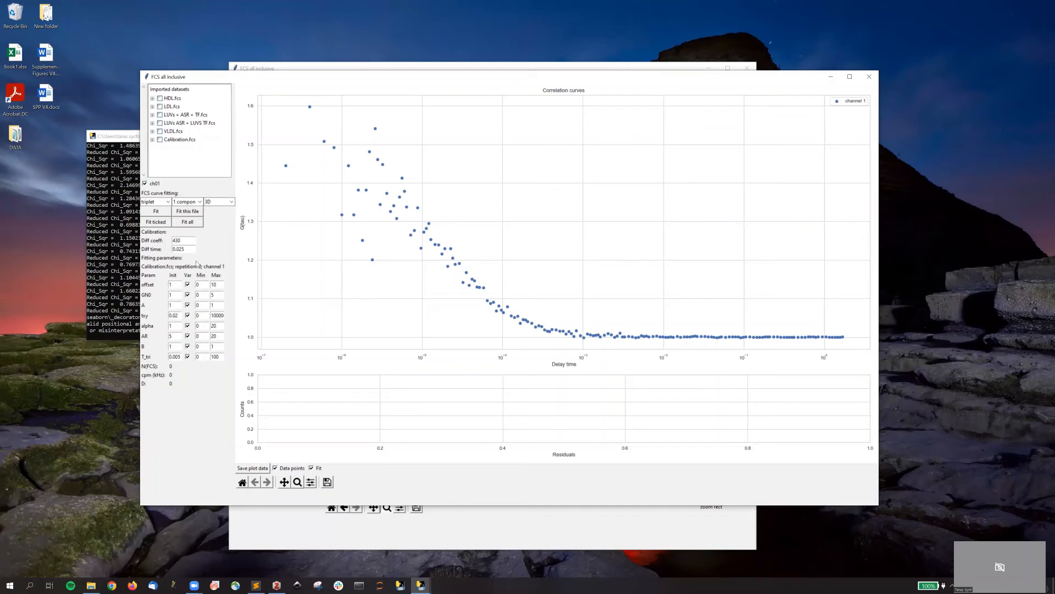
pyautogui.click(187, 284)
pyautogui.click(188, 326)
pyautogui.click(158, 212)
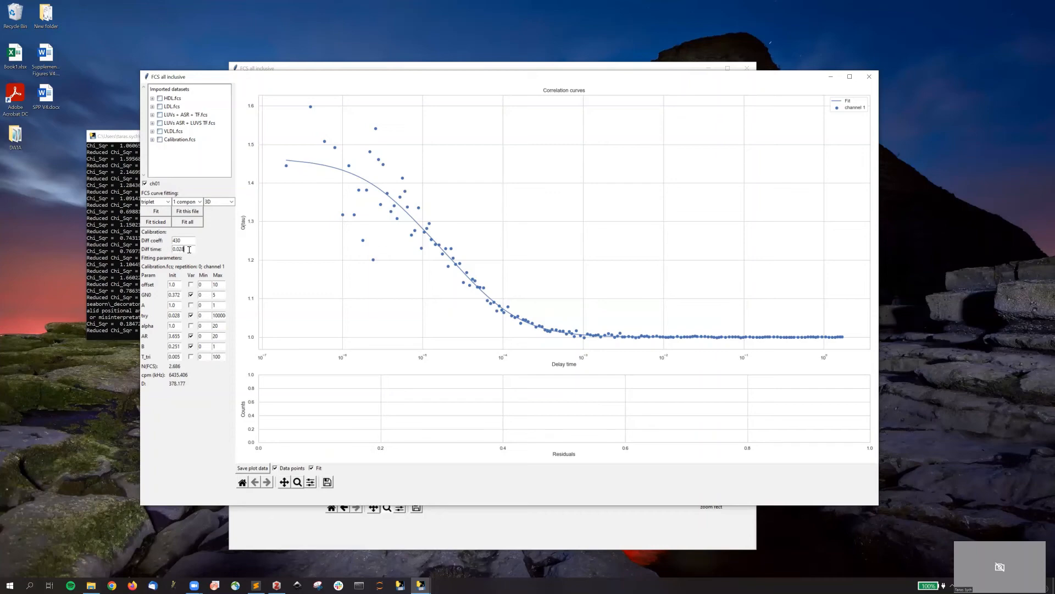
# Step: For the HDL.fcs fit, set AR to 3.6, fix offset, A, alpha, AR and T_tri, and show only channel 1
pyautogui.click(174, 100)
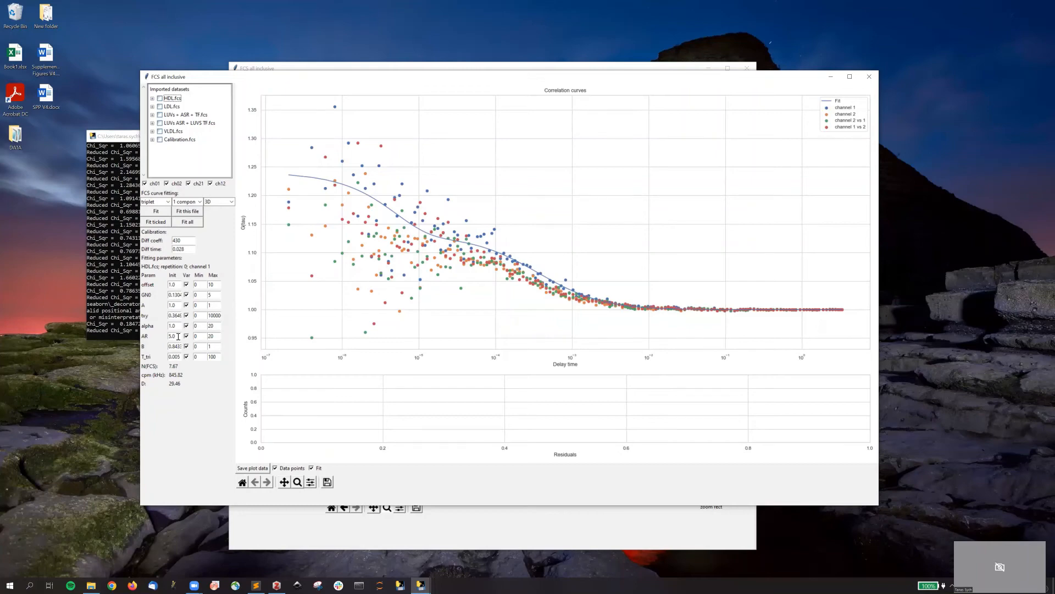
pyautogui.moveTo(178, 337); pyautogui.dragTo(160, 338)
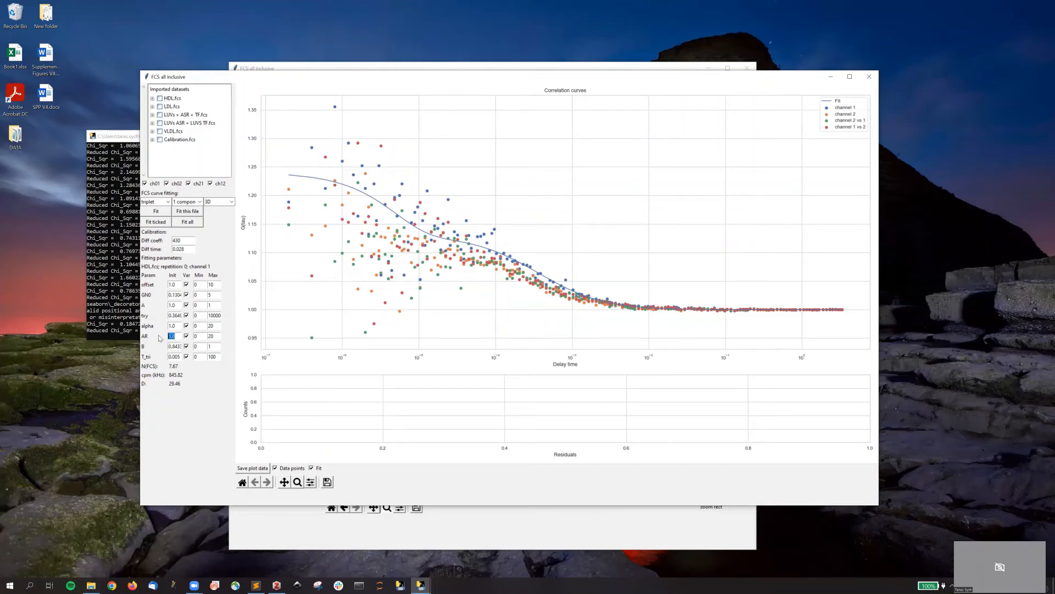
pyautogui.write('3.6')
pyautogui.click(218, 184)
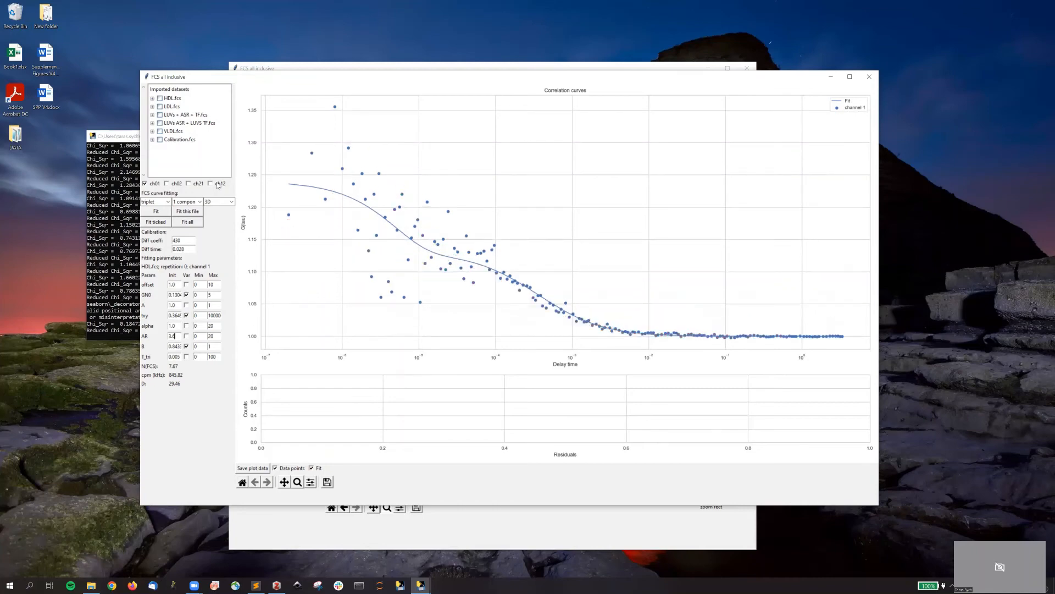
# Step: Fit the HDL.fcs curve and all datasets, close the diffusion analysis, and redraw the diffusion time and GP plots
pyautogui.click(157, 211)
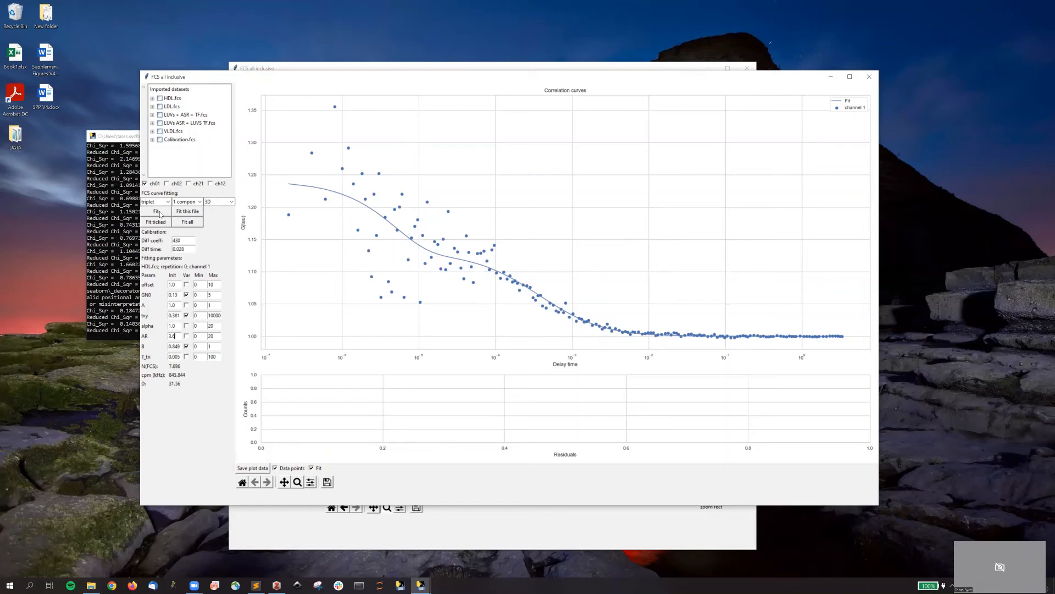
pyautogui.click(188, 223)
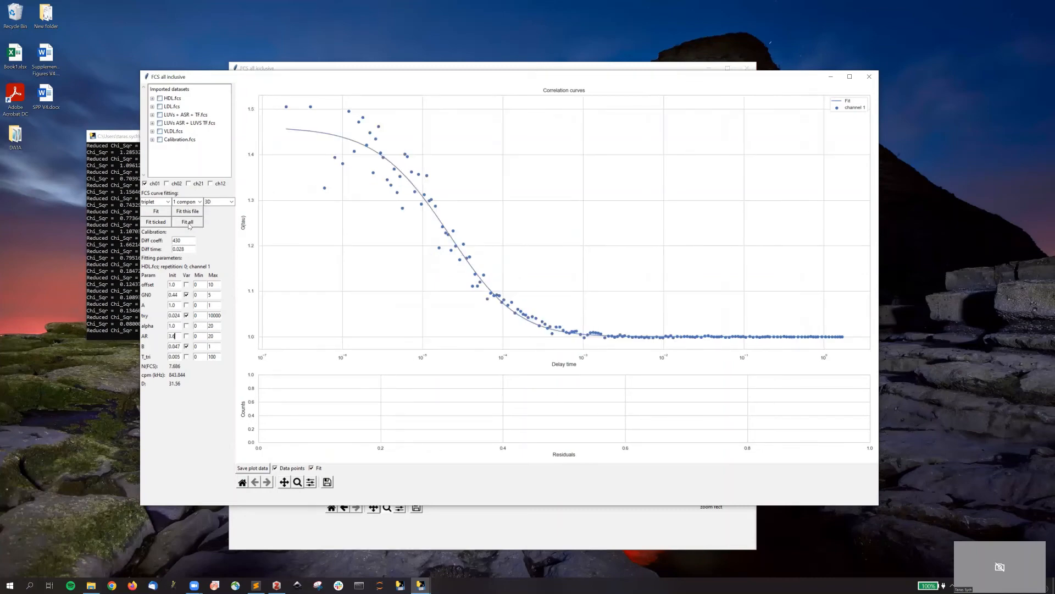
pyautogui.click(870, 78)
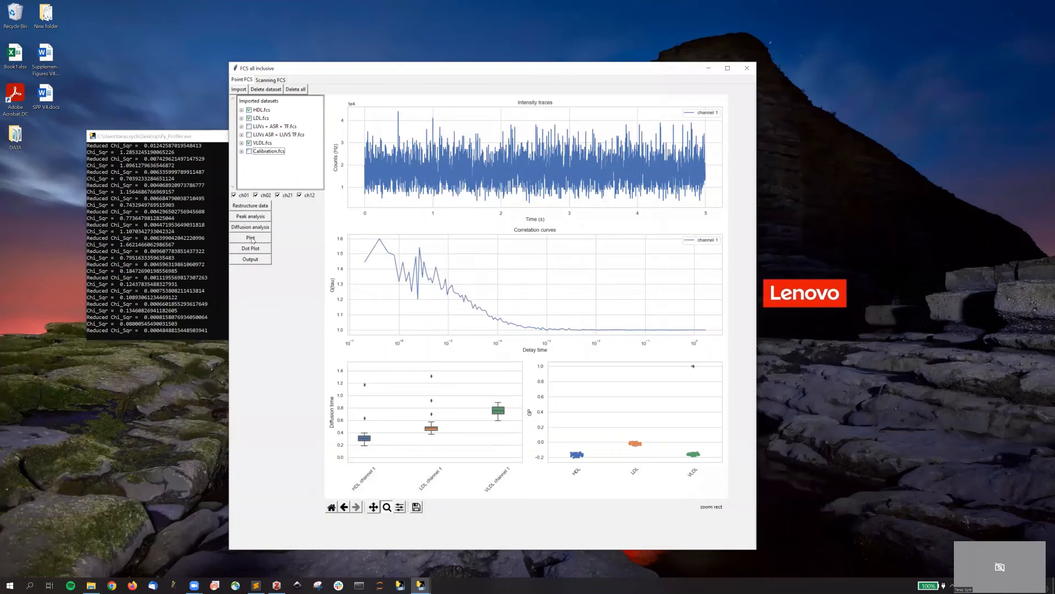
pyautogui.click(251, 238)
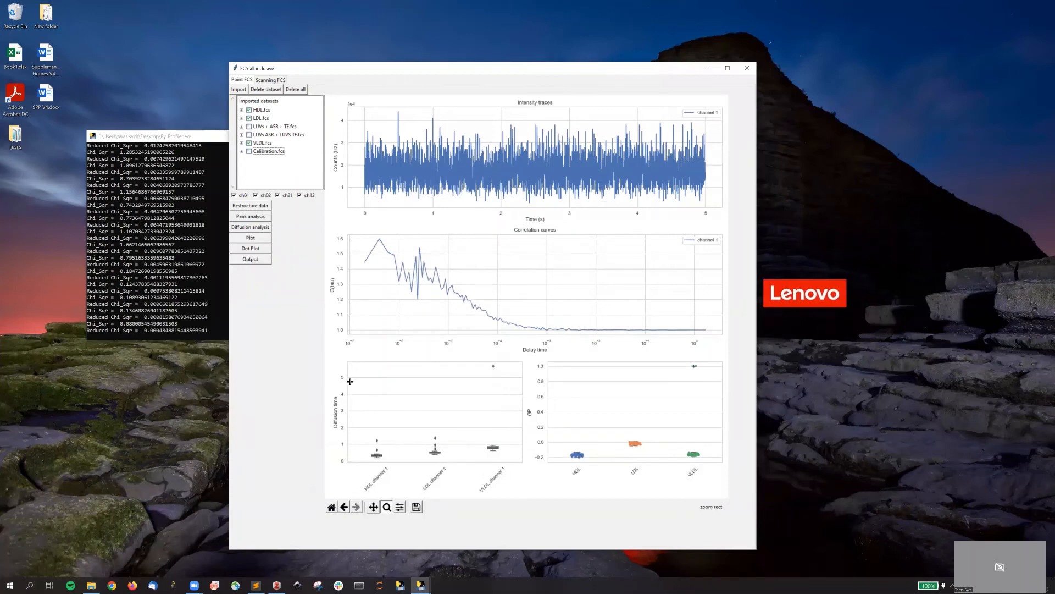
# Step: Open a new dot plot window with Diff_channel 1 on the X axis, GP on the Y axis and linear scale
pyautogui.click(261, 250)
pyautogui.click(155, 199)
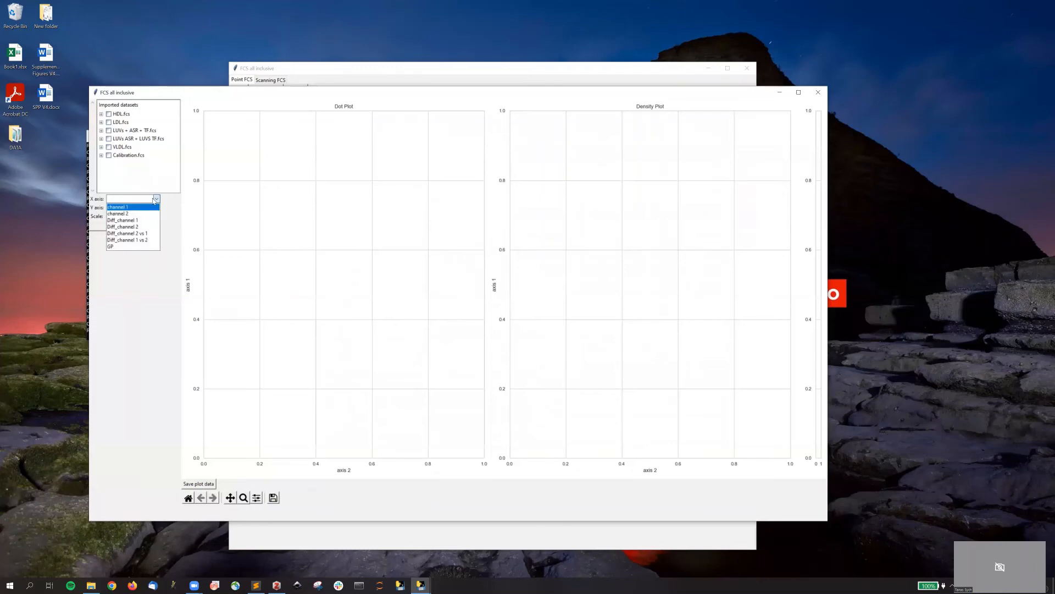
pyautogui.click(126, 220)
pyautogui.click(133, 207)
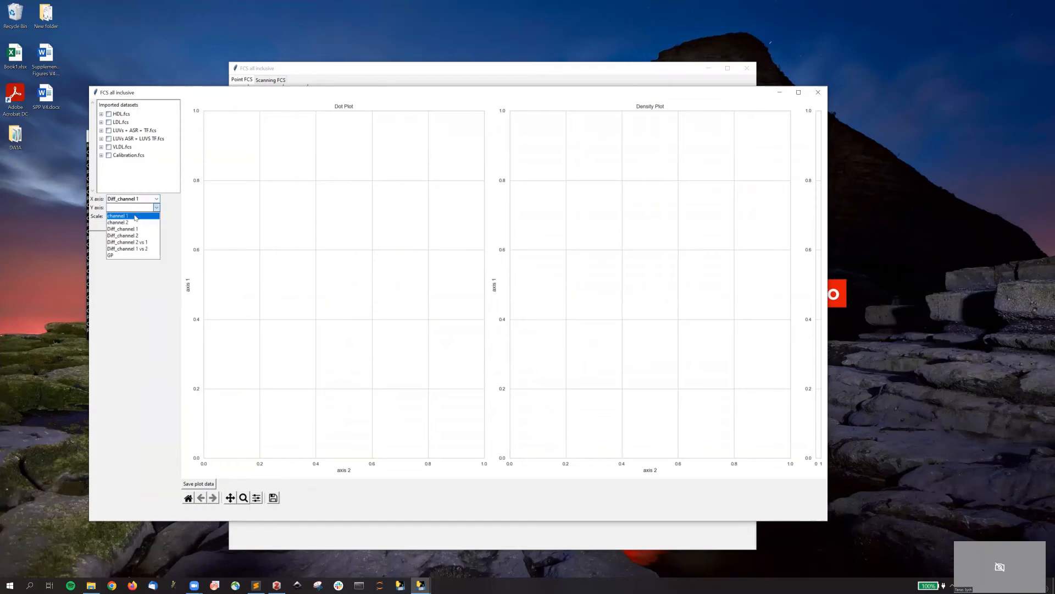
pyautogui.click(123, 255)
pyautogui.click(118, 216)
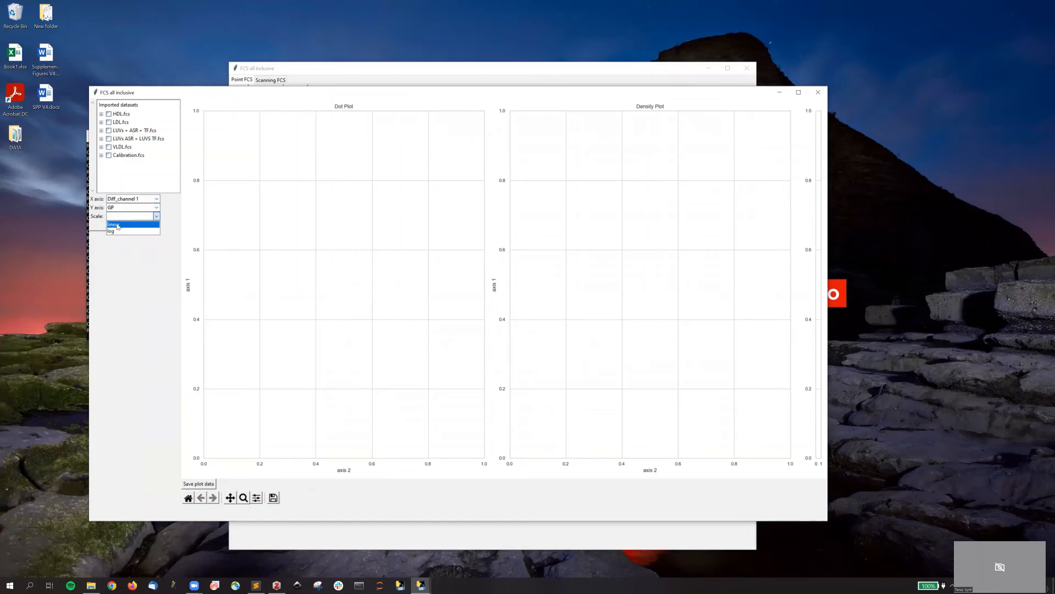
pyautogui.click(118, 225)
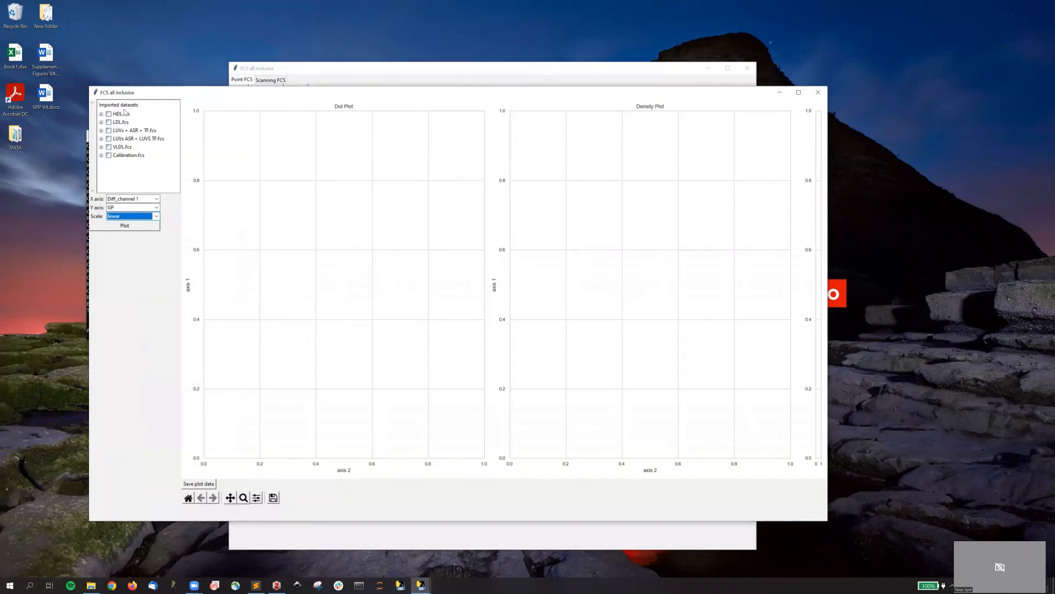
# Step: Plot HDL.fcs, LDL.fcs and VLDL.fcs as dot and density plots, and close the plot window
pyautogui.click(109, 115)
pyautogui.click(108, 122)
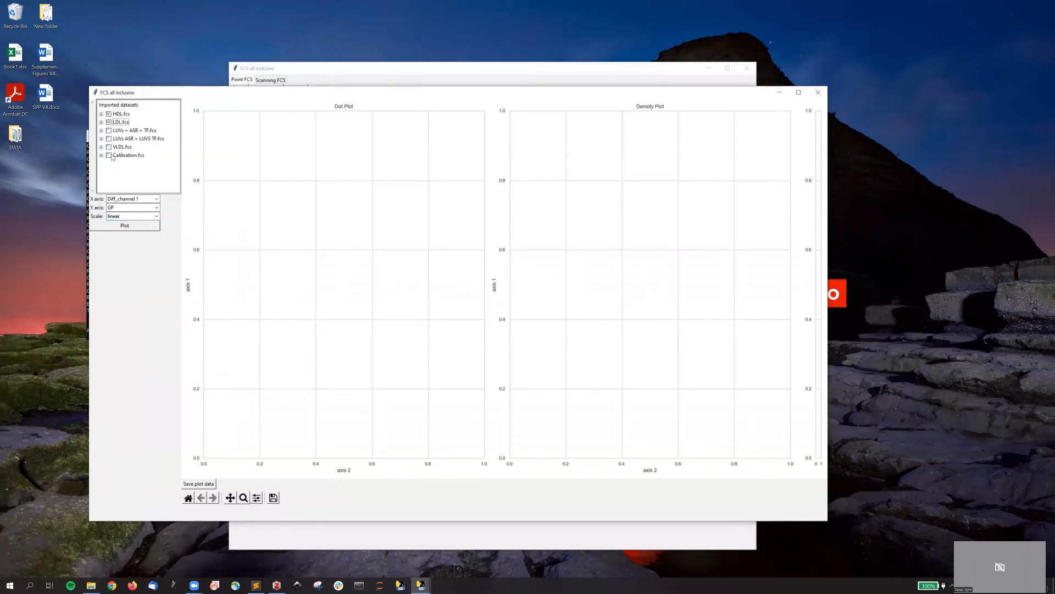
pyautogui.click(109, 147)
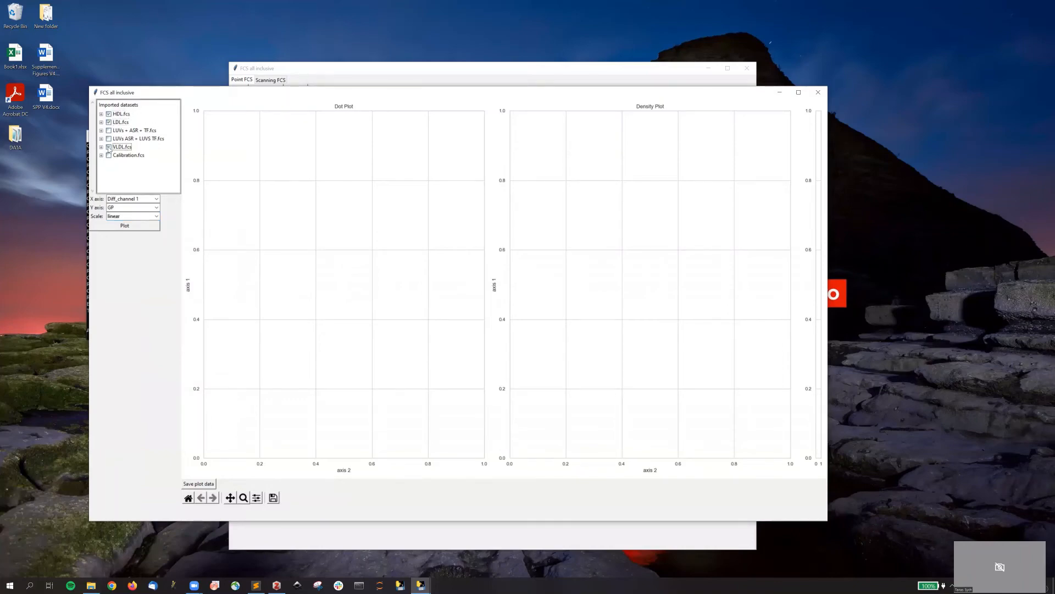
pyautogui.click(127, 225)
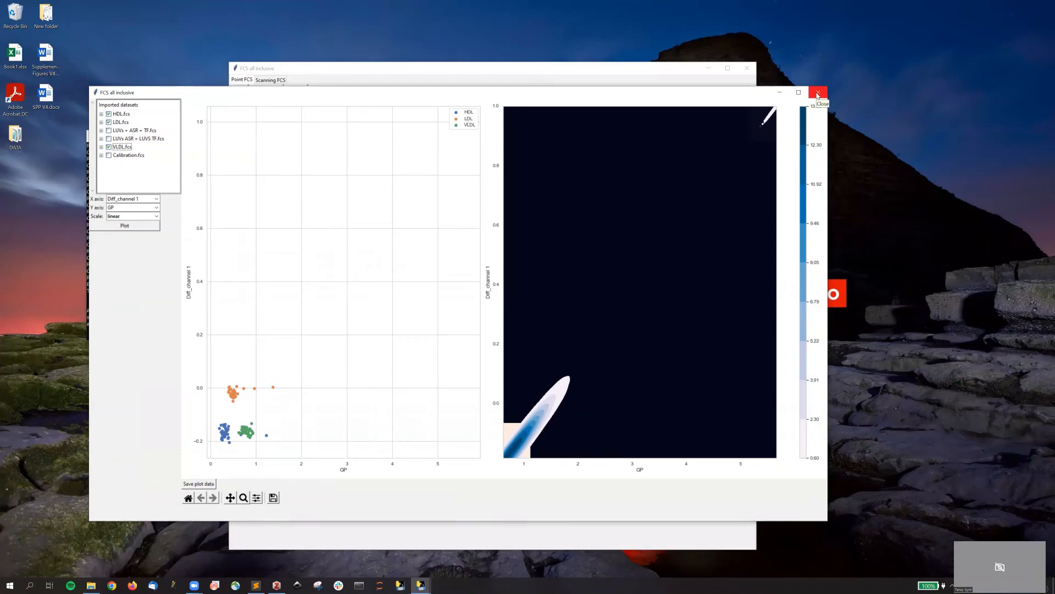
pyautogui.click(818, 93)
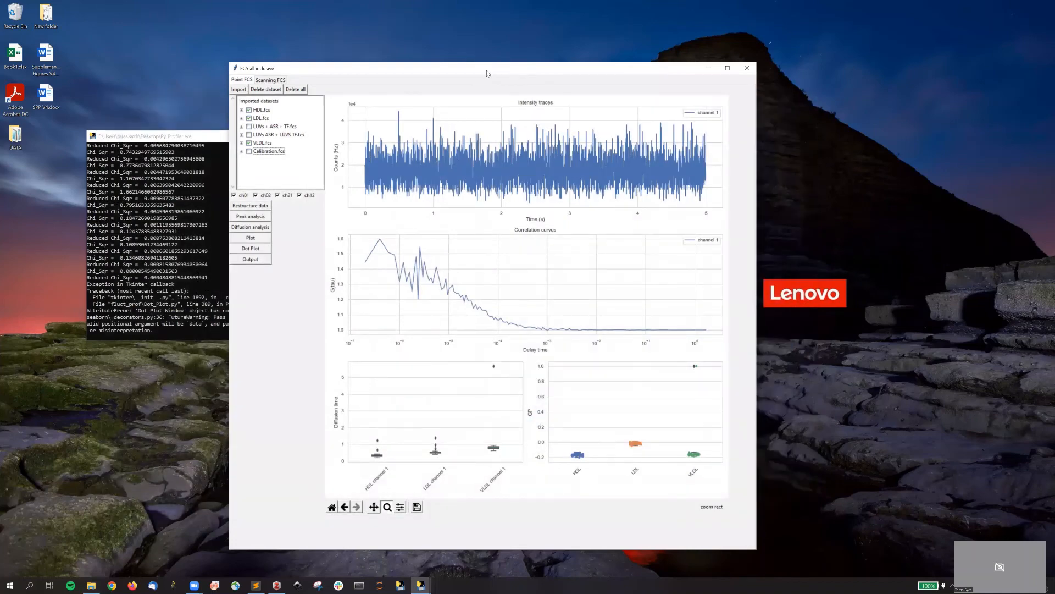
# Step: Export the analysis results of HDL.fcs, LDL.fcs and VLDL.fcs to the DATA folder
pyautogui.moveTo(487, 74); pyautogui.dragTo(507, 59)
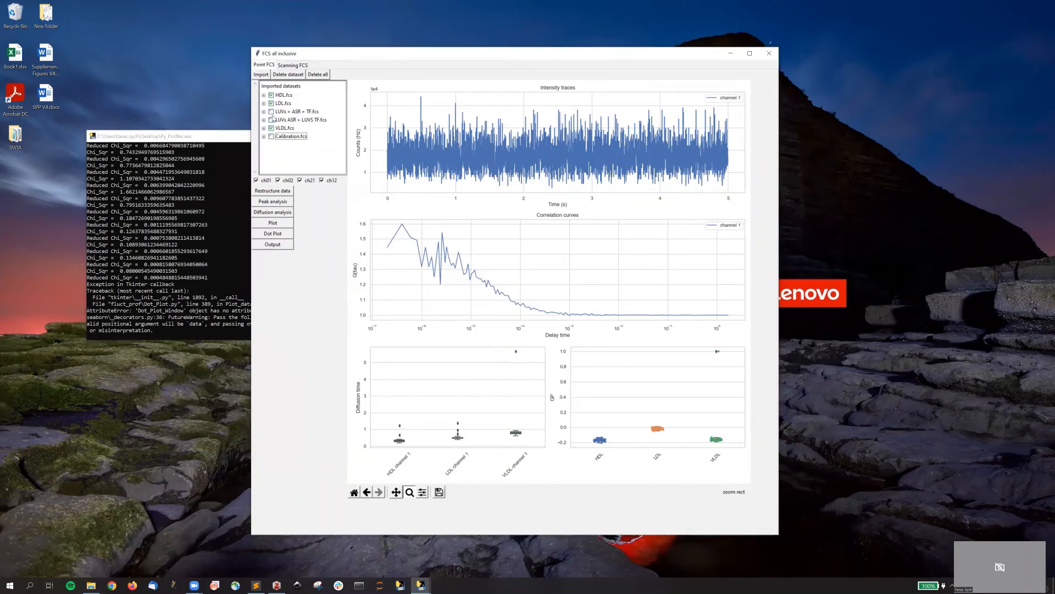
pyautogui.click(271, 95)
pyautogui.click(284, 249)
# Step: Open HDL.txt from the exported analysis folder in DATA, and move and enlarge its window for reading
pyautogui.doubleClick(16, 135)
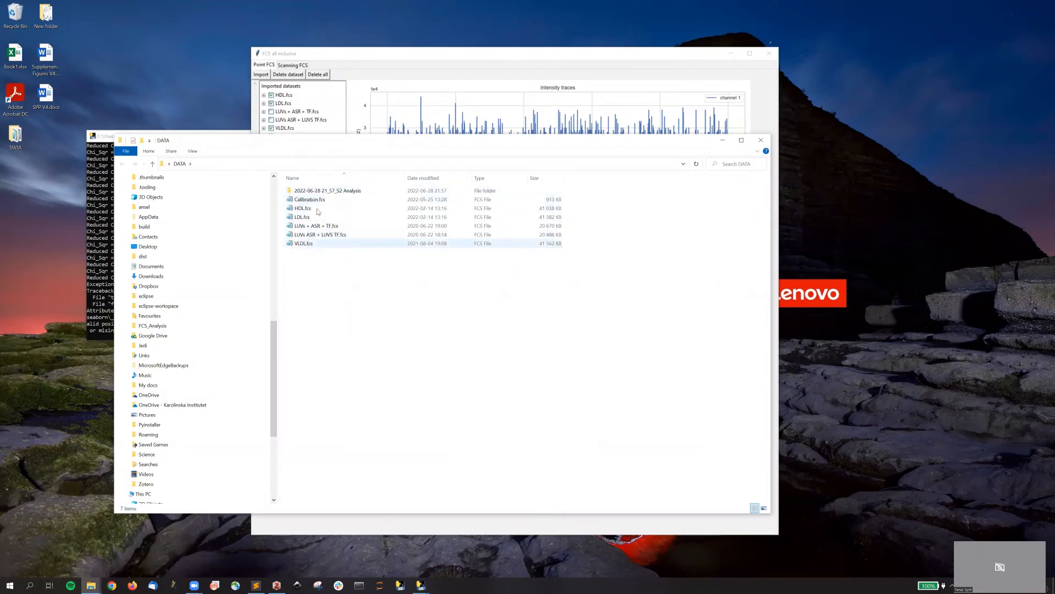
pyautogui.doubleClick(322, 192)
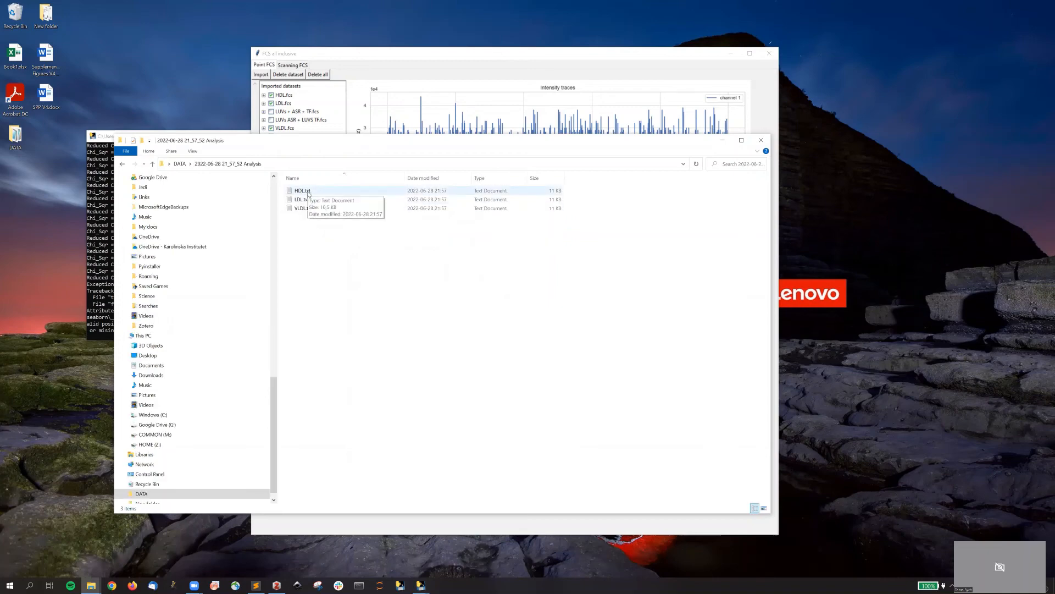
pyautogui.doubleClick(308, 191)
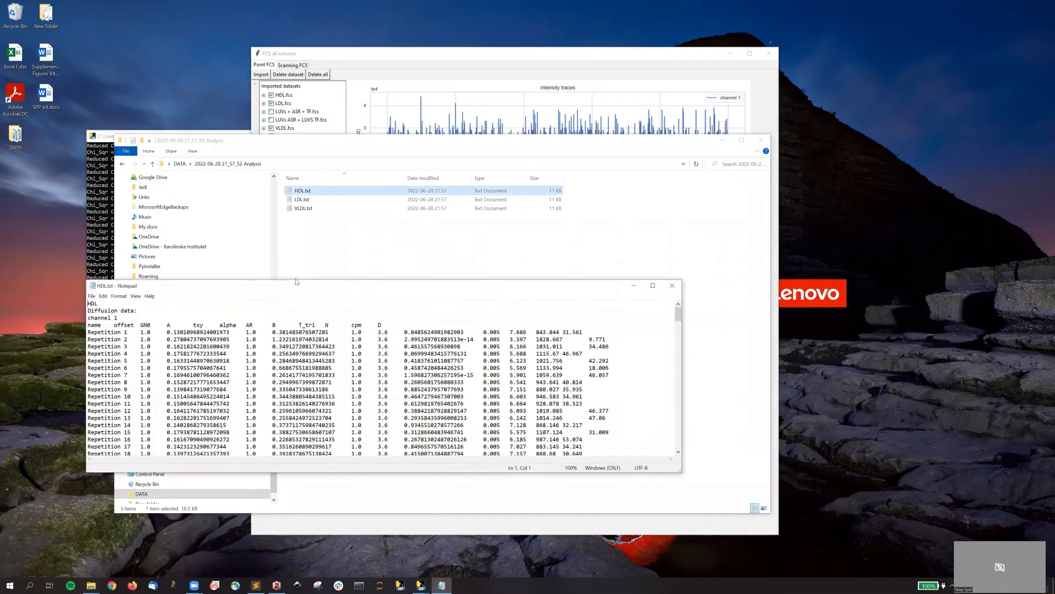
pyautogui.moveTo(295, 281); pyautogui.dragTo(287, 93)
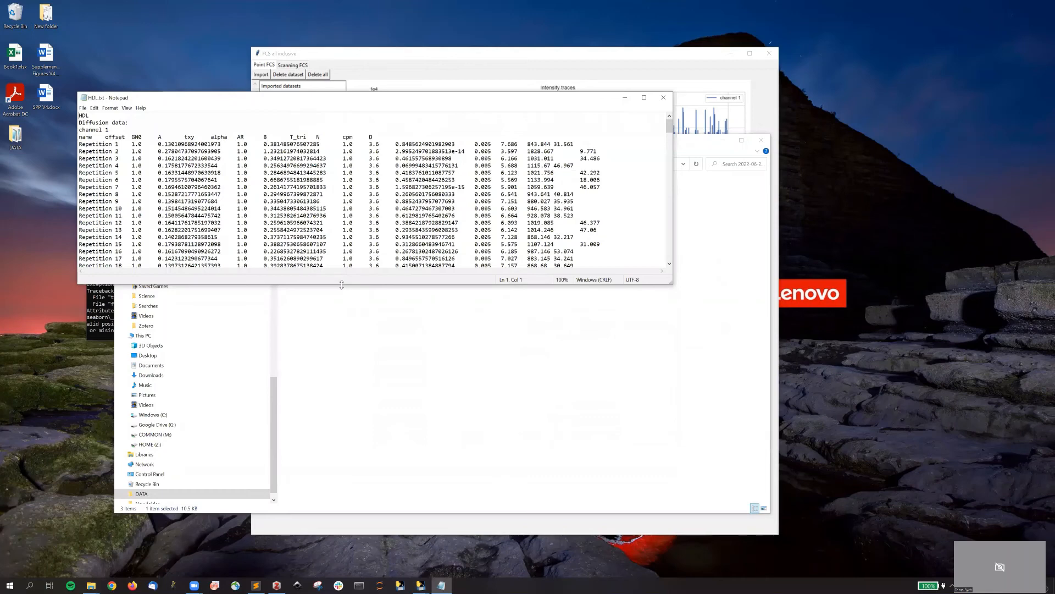
pyautogui.moveTo(341, 284); pyautogui.dragTo(354, 502)
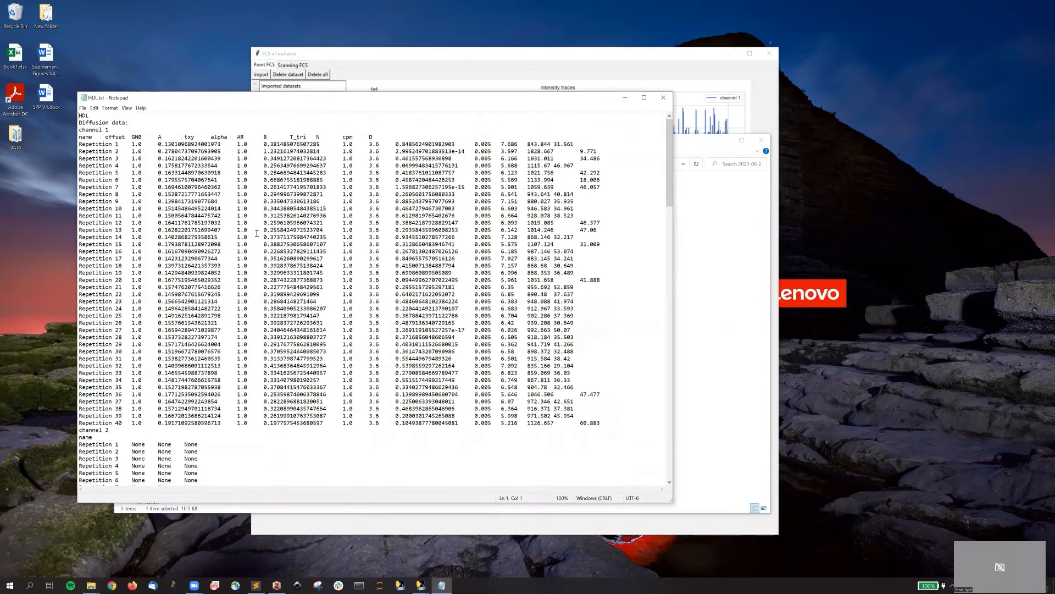
# Step: Examine the diffusion data of each channel and the GP data in HDL.txt, and close the file
pyautogui.scroll(-18, 257, 234)
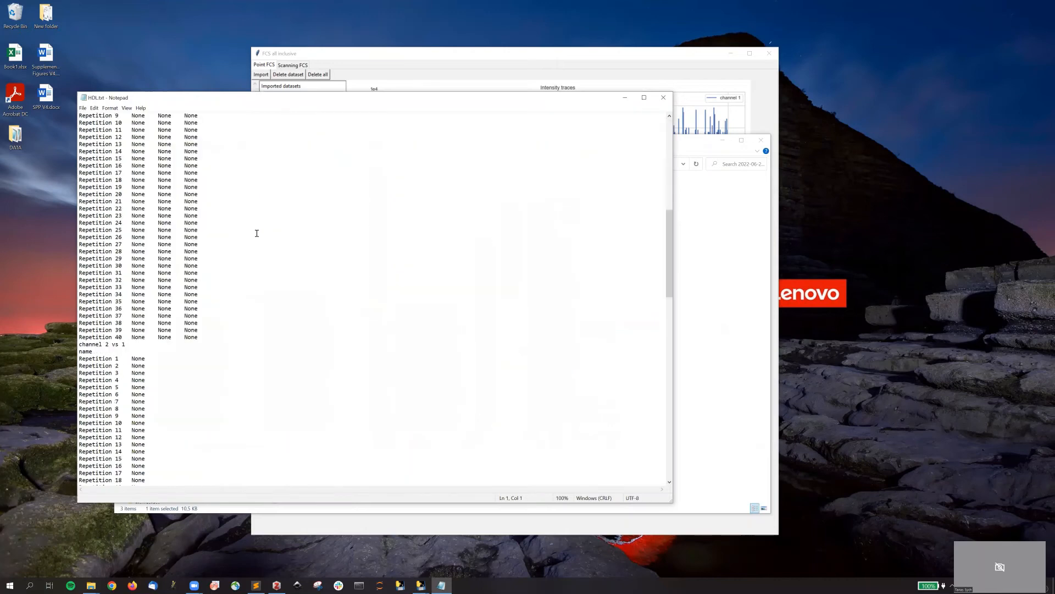
pyautogui.scroll(7, 257, 234)
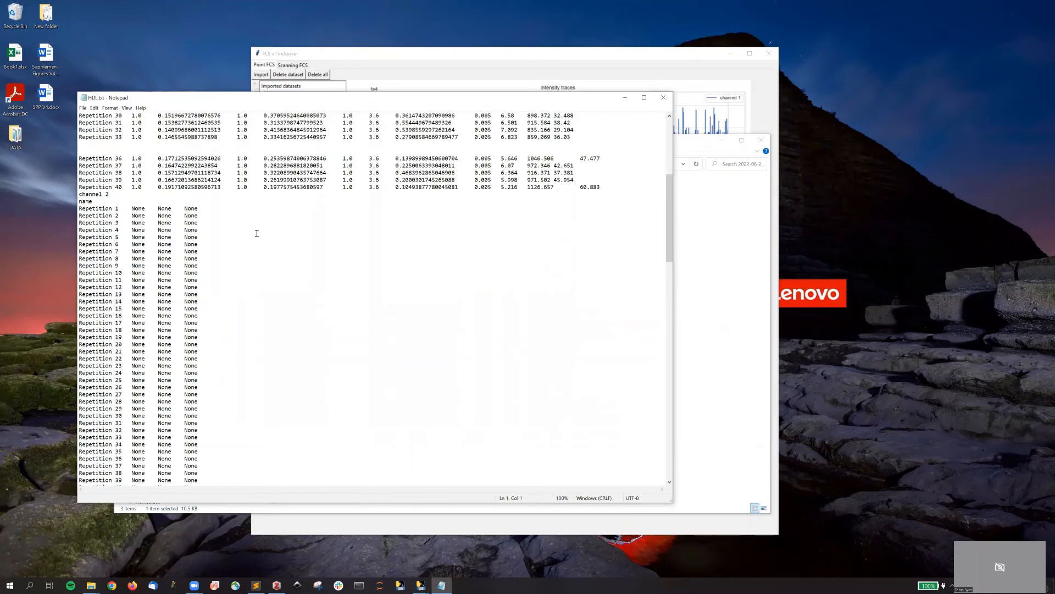
pyautogui.scroll(11, 257, 233)
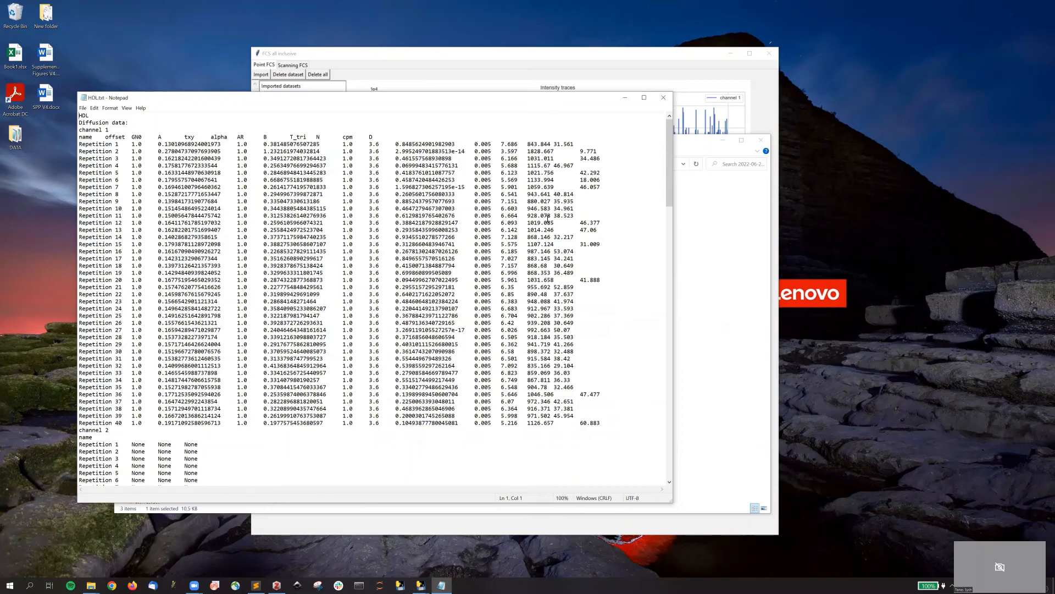
pyautogui.scroll(-5, 290, 232)
pyautogui.scroll(-5, 165, 239)
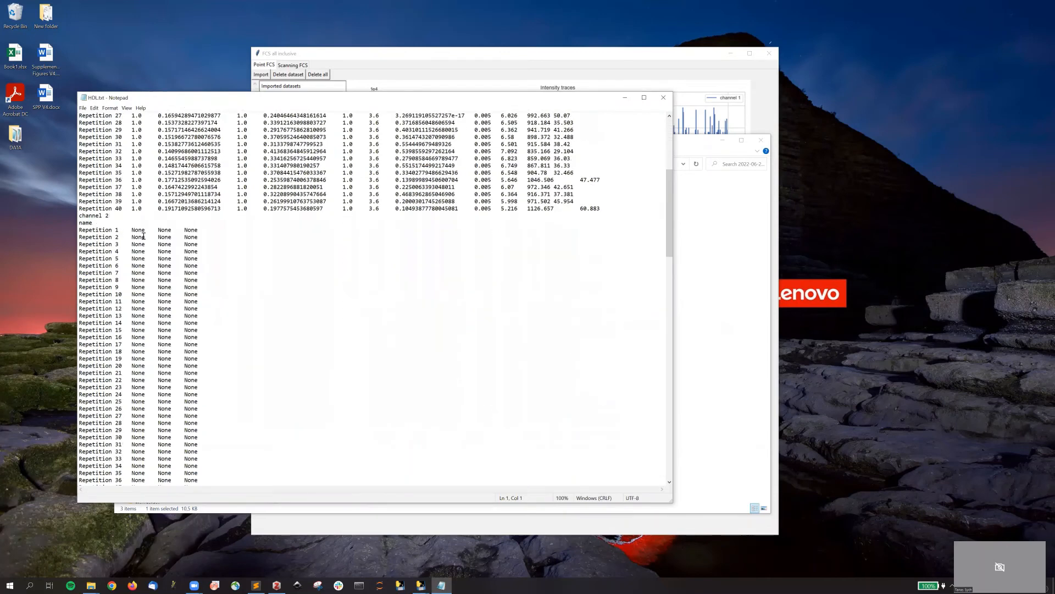
pyautogui.scroll(-20, 143, 236)
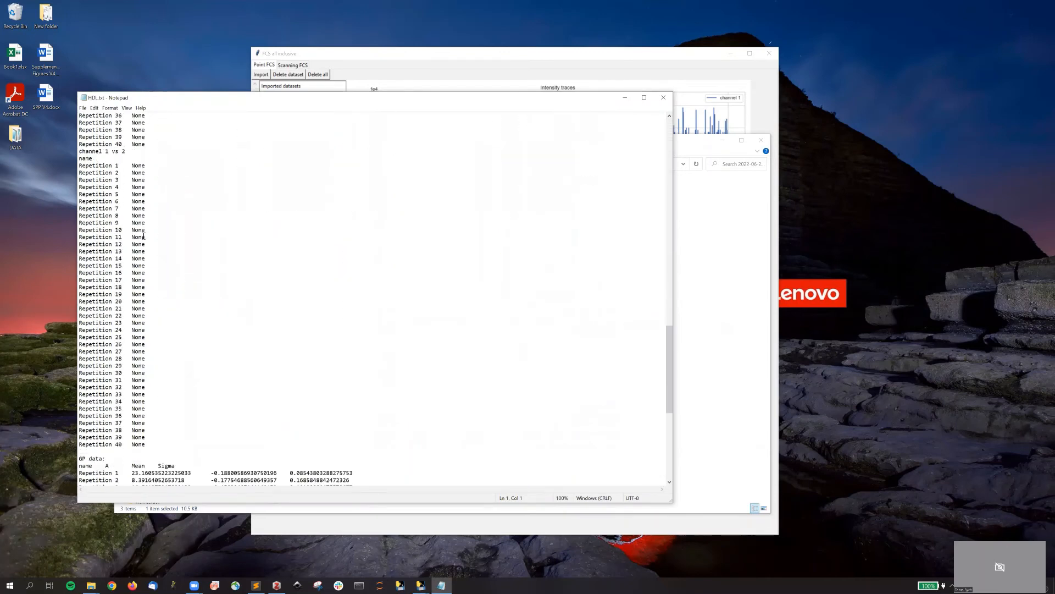
pyautogui.scroll(-7, 143, 237)
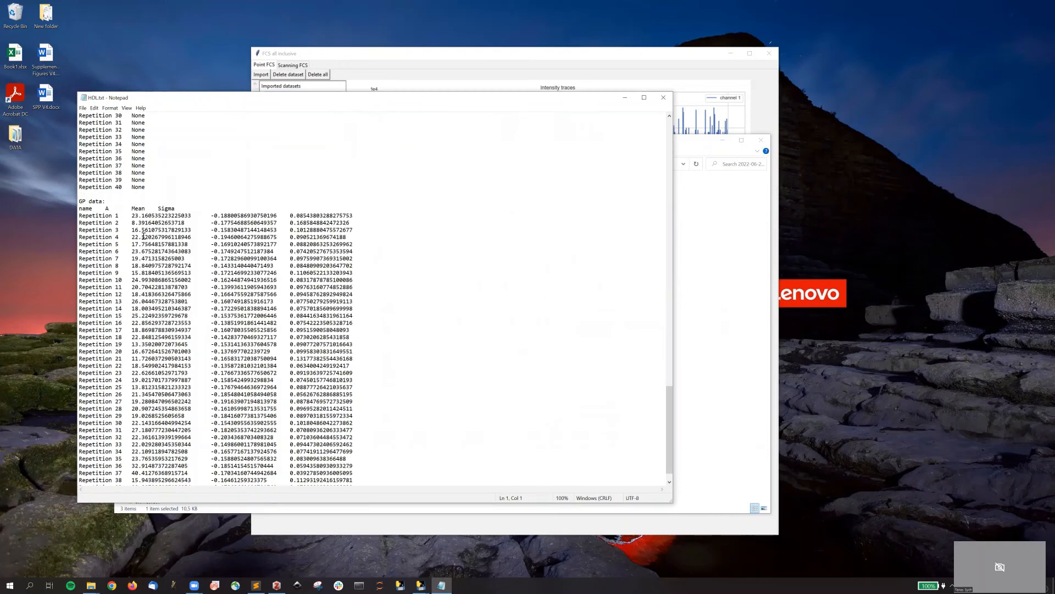
pyautogui.scroll(-1, 121, 278)
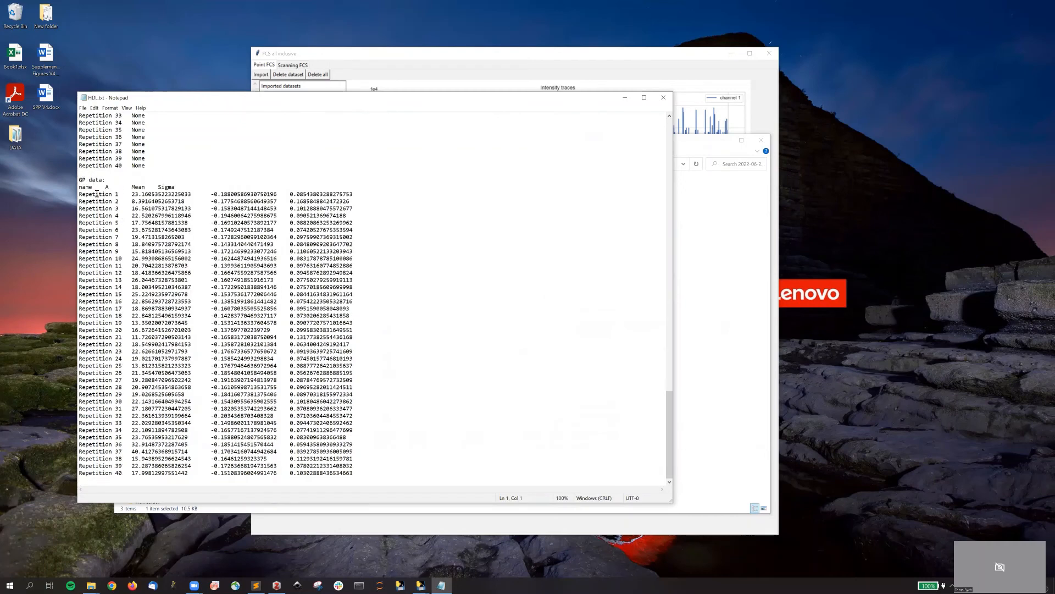
pyautogui.click(664, 98)
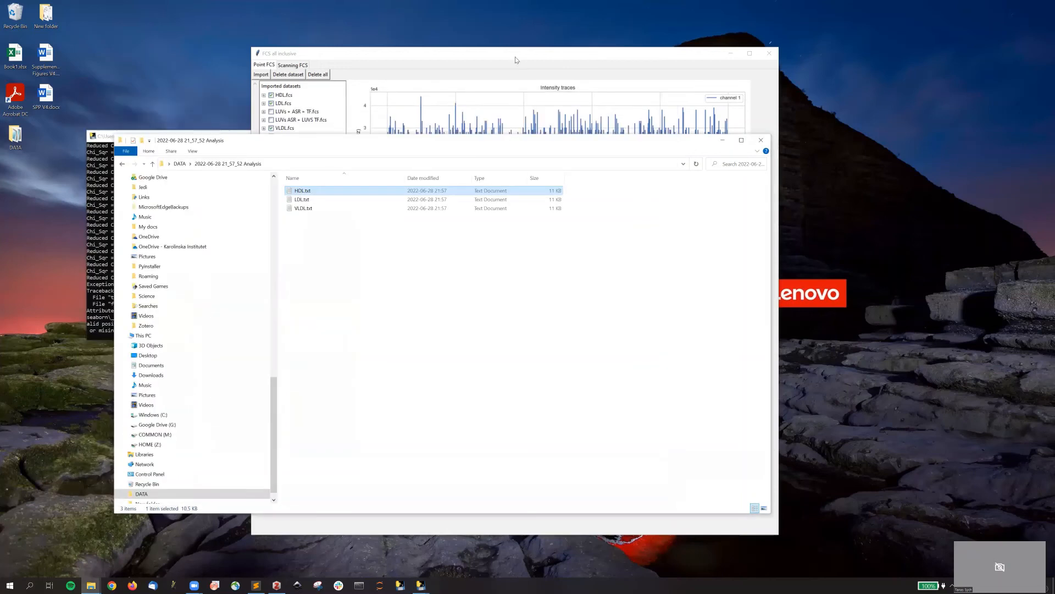
# Step: Return to the main analysis window, open the diffusion analysis and save the Calibration.fcs plot data in the DATA folder
pyautogui.click(496, 61)
pyautogui.moveTo(474, 61); pyautogui.dragTo(442, 62)
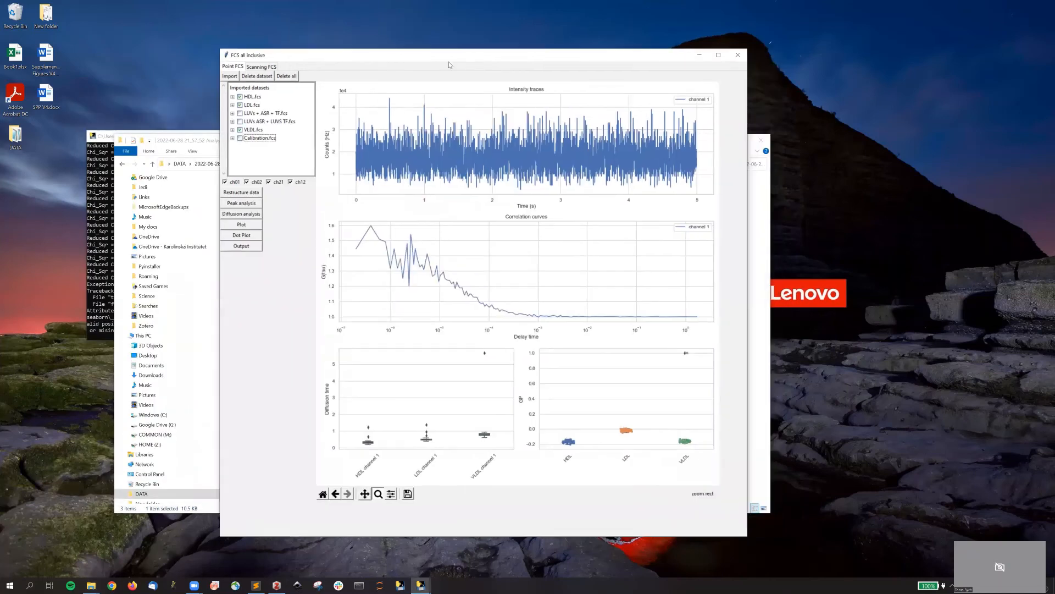
pyautogui.click(247, 216)
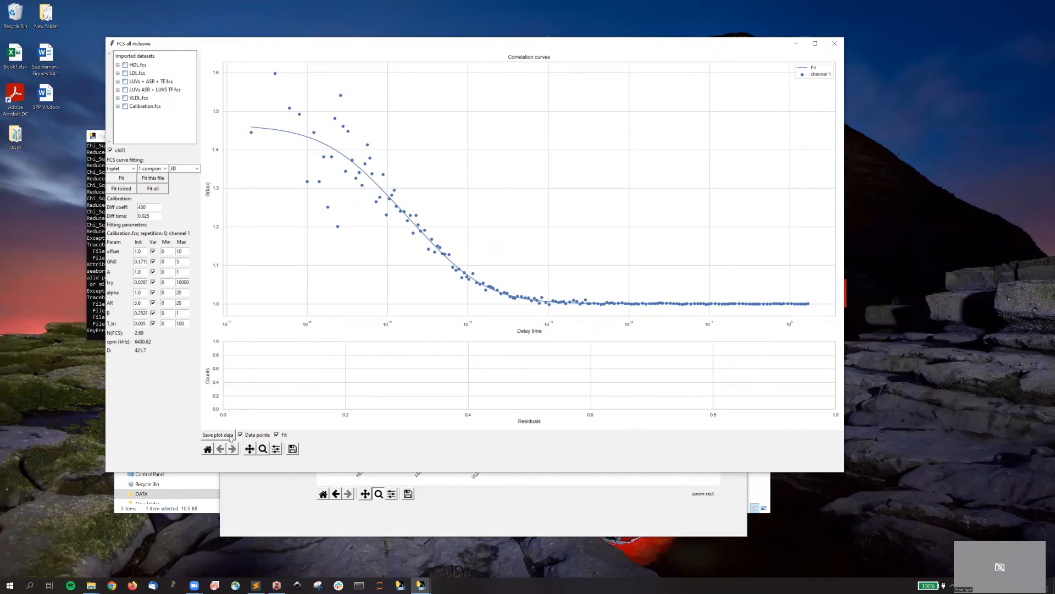
# Step: Open Plots_diffusion.txt from the DATA folder and examine the saved channel 1 data points and fit values
pyautogui.doubleClick(15, 135)
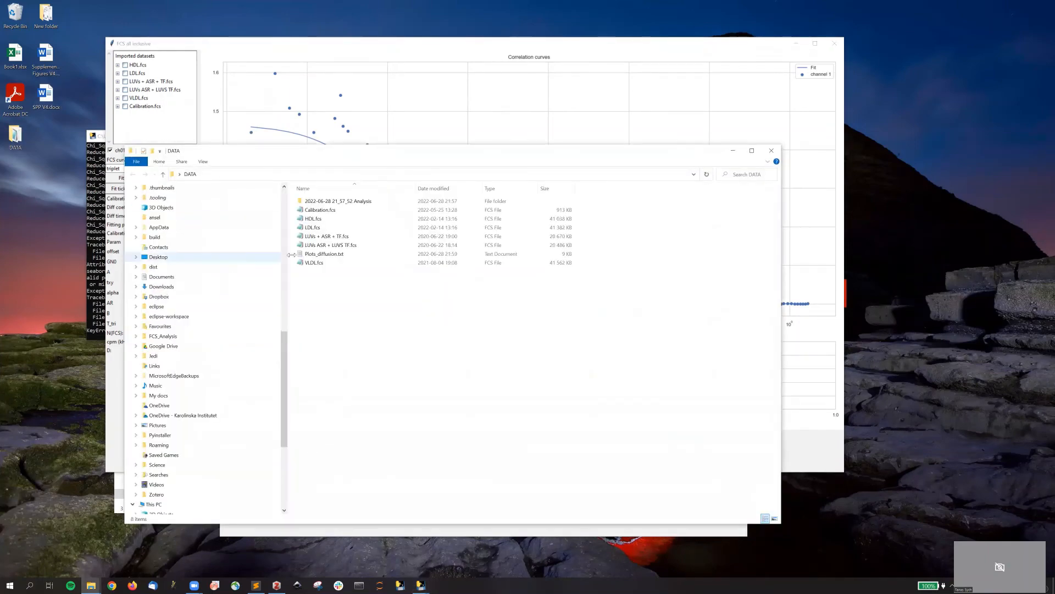
pyautogui.doubleClick(343, 256)
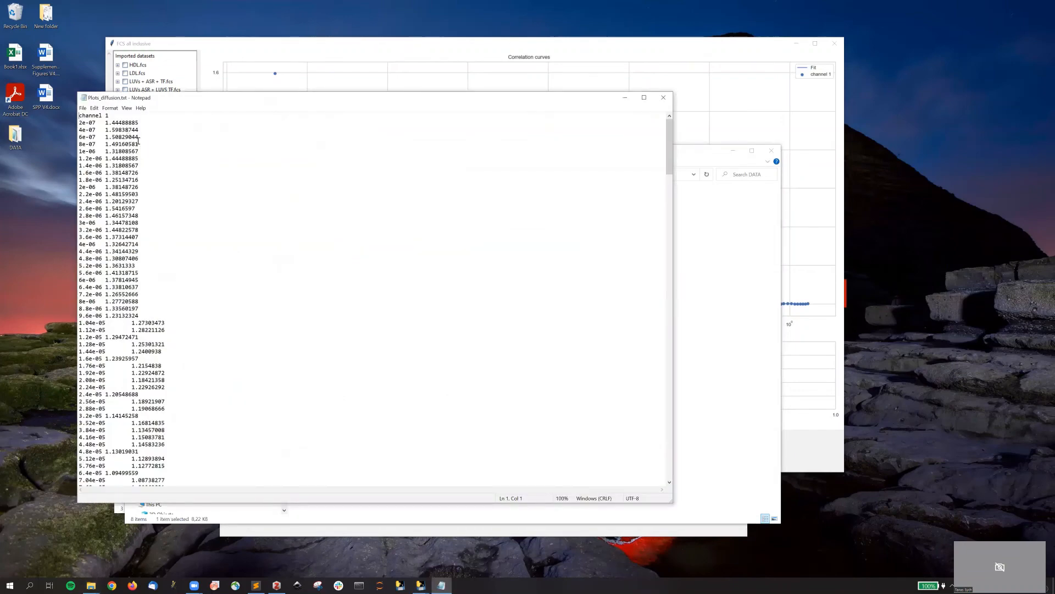
pyautogui.scroll(-20, 124, 132)
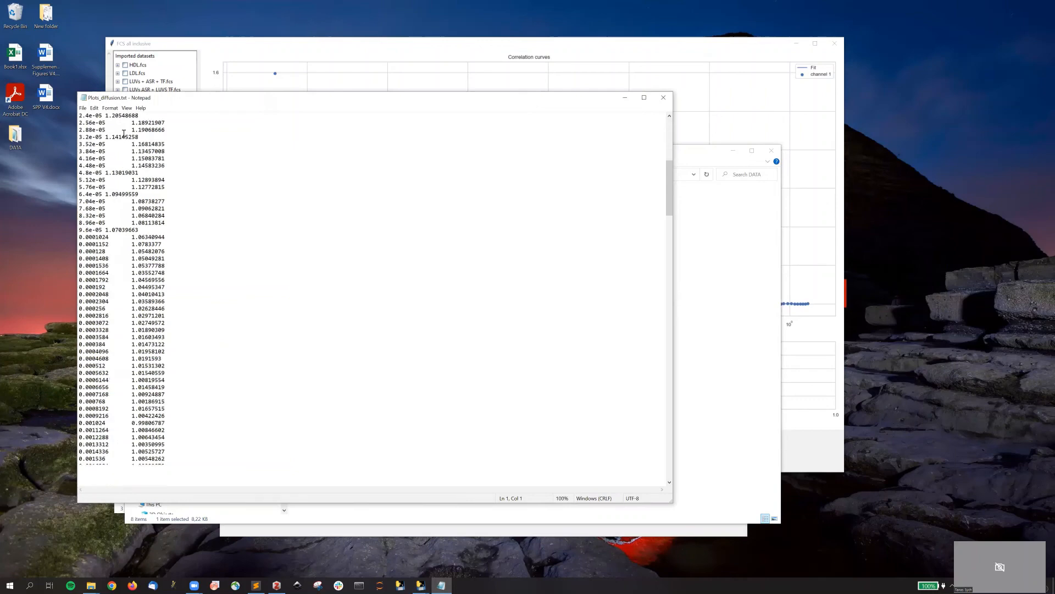
pyautogui.scroll(-18, 124, 134)
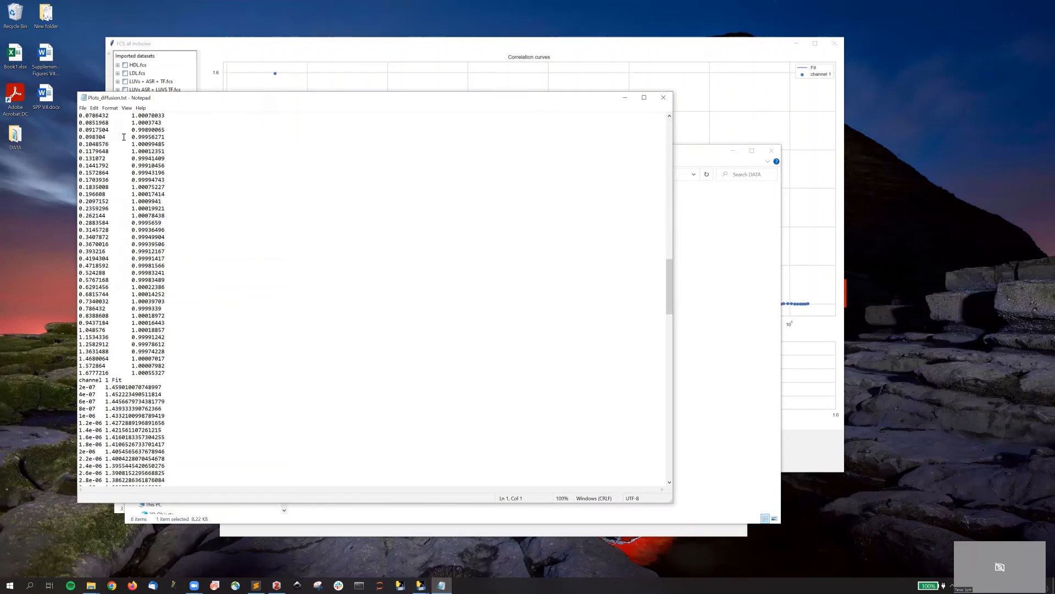
# Step: Examine the remaining channel 1 fit values in Plots_diffusion.txt and close the file
pyautogui.scroll(-18, 127, 378)
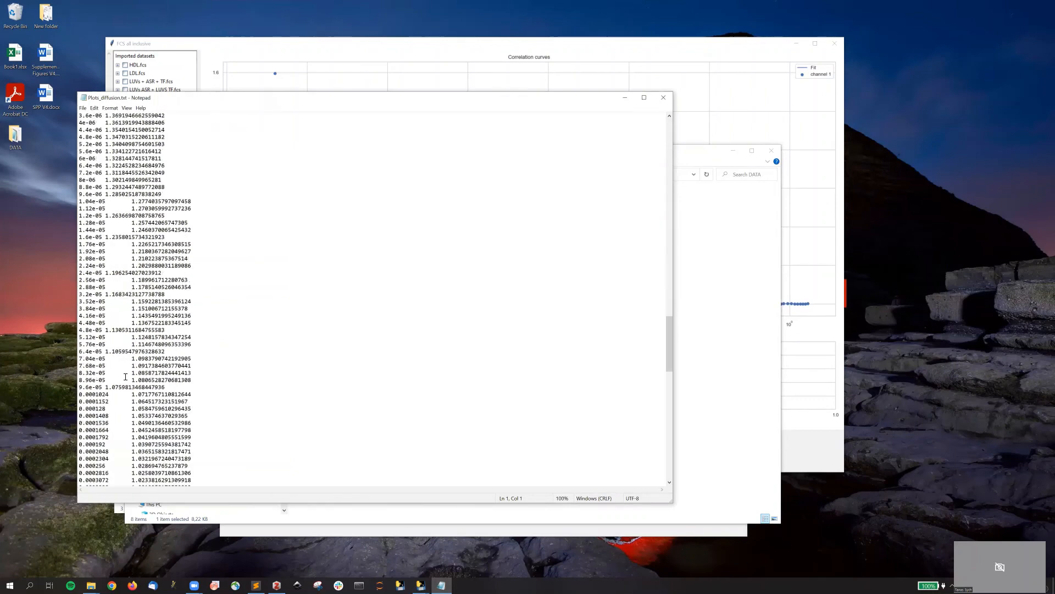
pyautogui.scroll(-17, 125, 376)
pyautogui.scroll(-17, 126, 376)
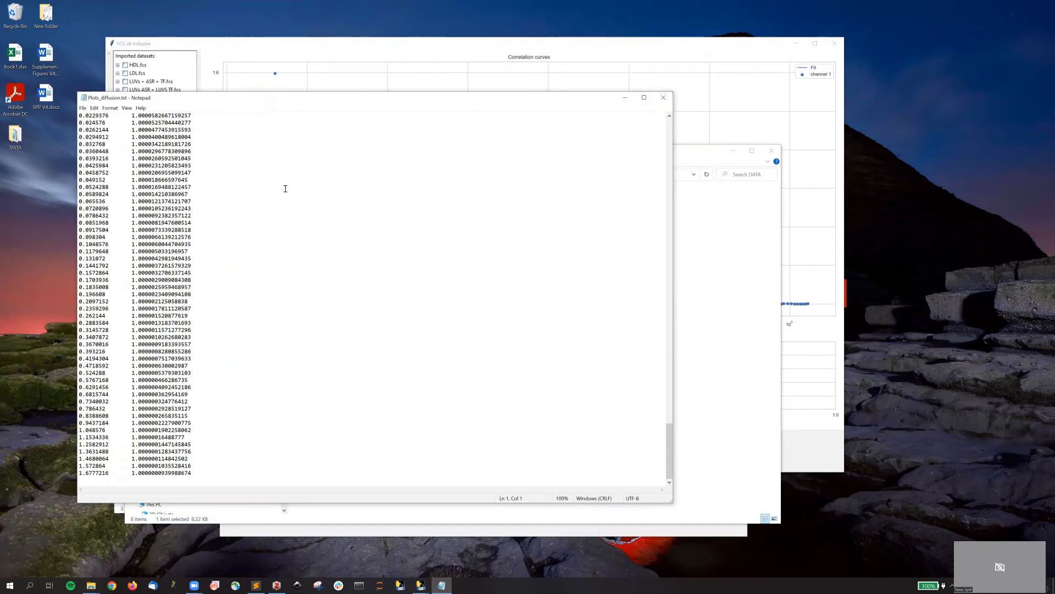
pyautogui.scroll(9, 285, 186)
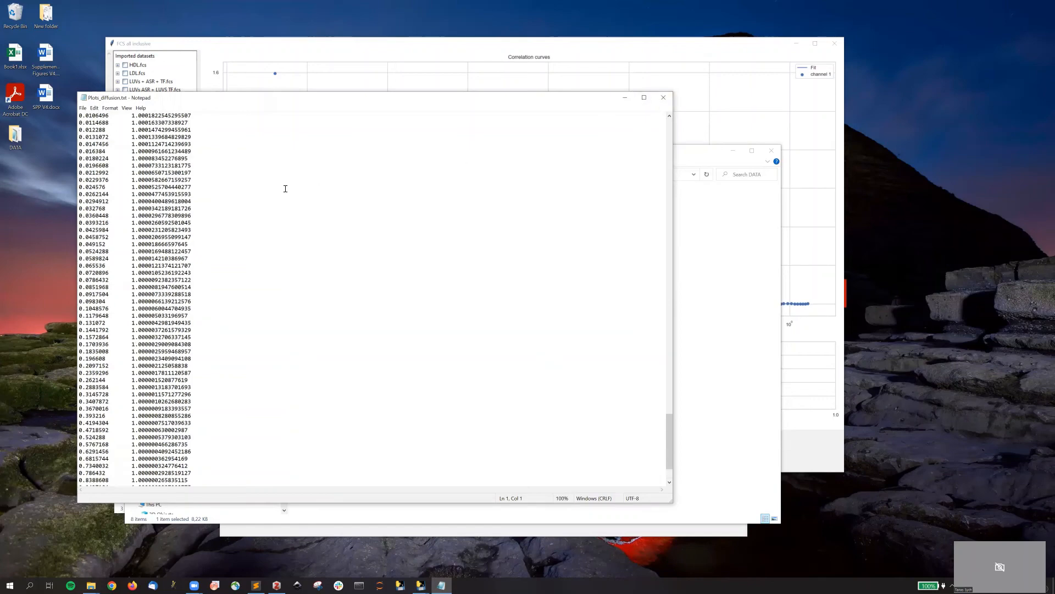
pyautogui.click(663, 97)
# Step: Close the diffusion analysis, return to the main window and open the peak analysis with VLDL.fcs displayed
pyautogui.click(520, 45)
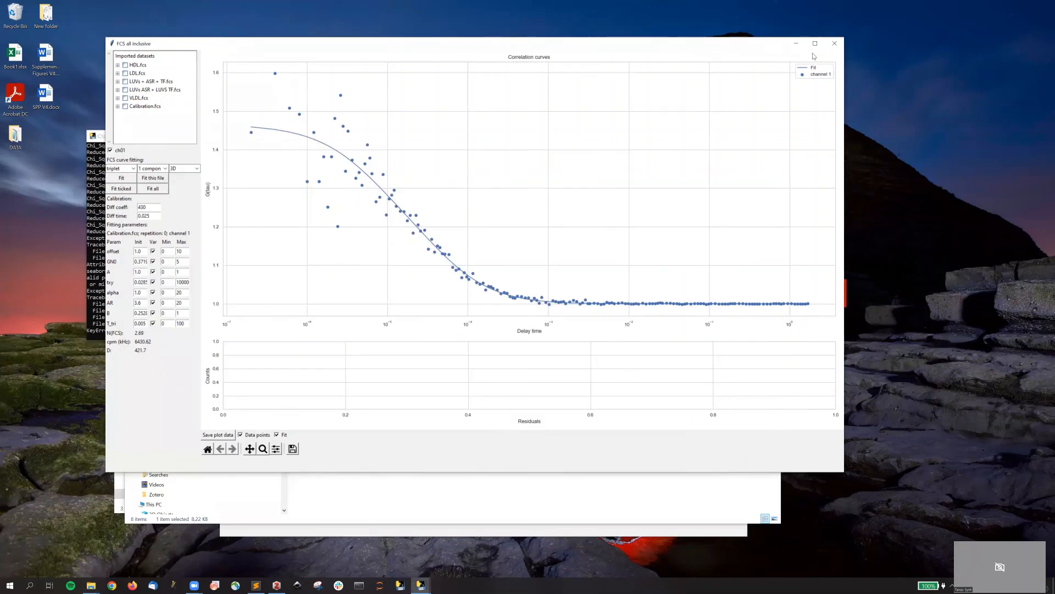
pyautogui.click(833, 44)
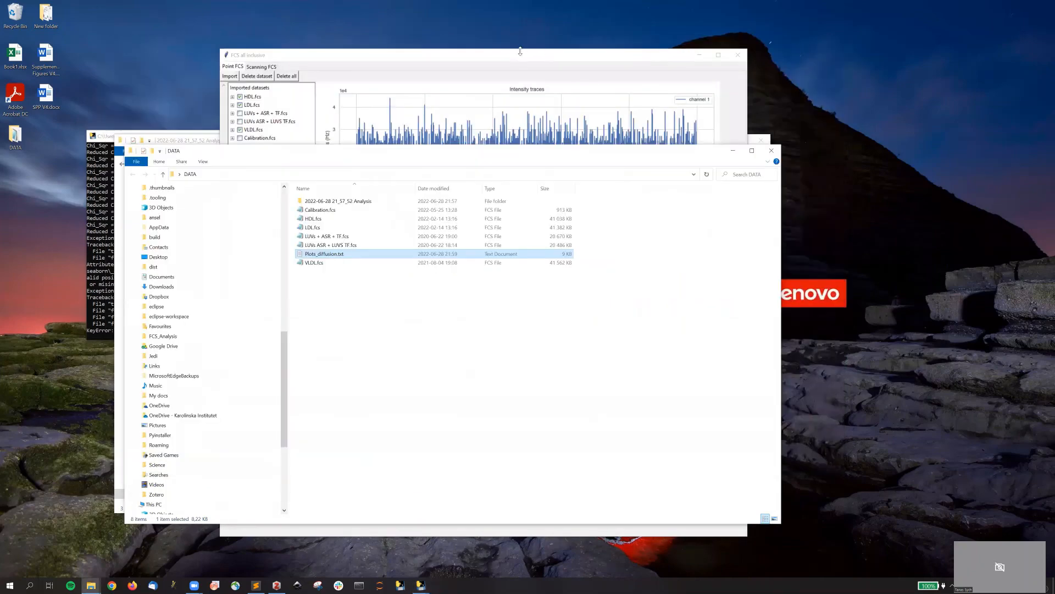
pyautogui.click(520, 51)
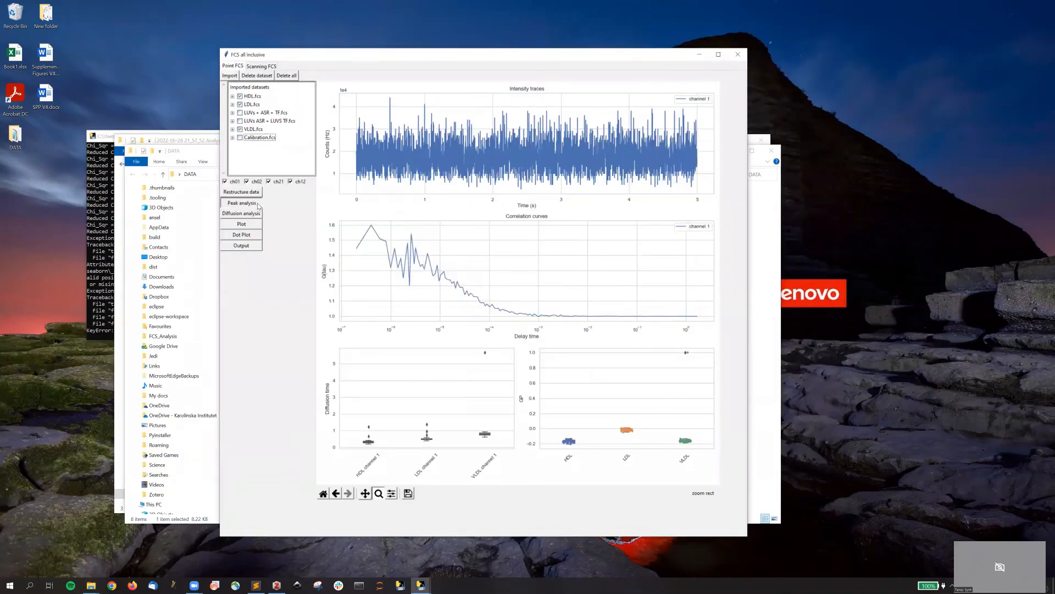
pyautogui.click(258, 206)
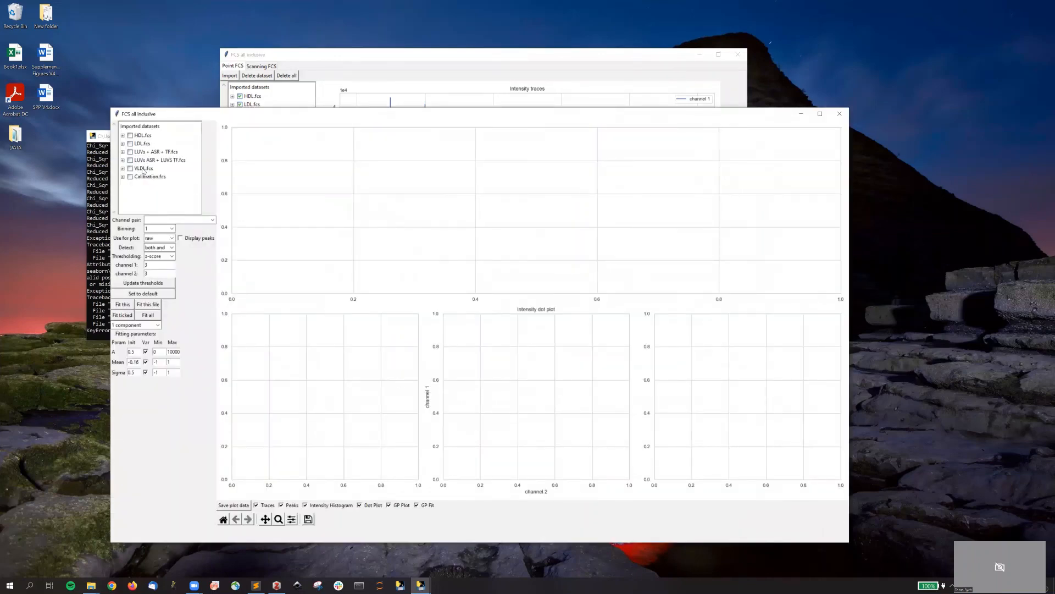
pyautogui.click(143, 169)
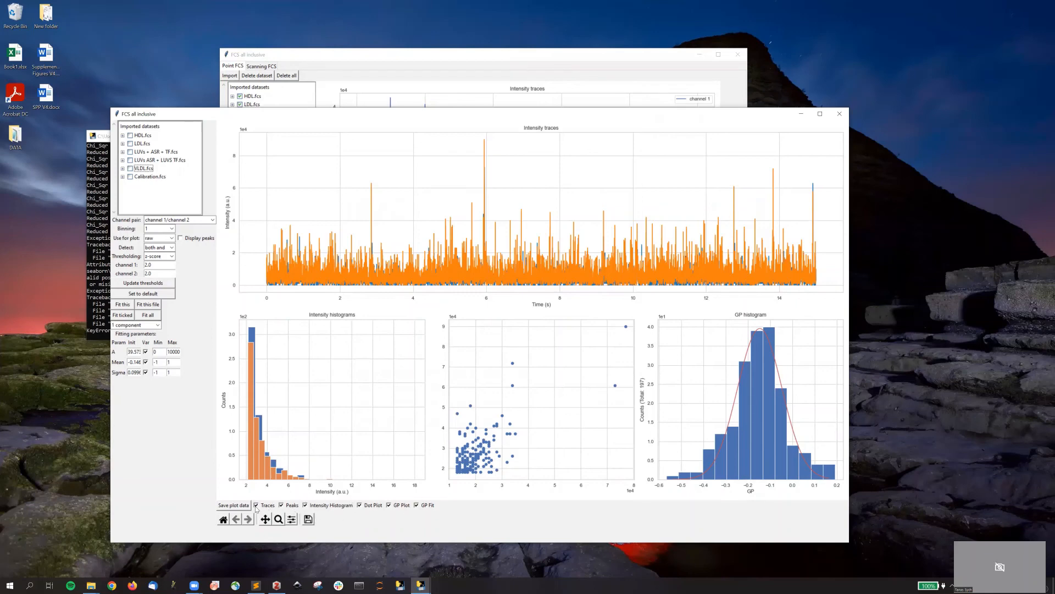
# Step: Save the VLDL.fcs plot data in the DATA folder with only the GP plot and GP fit included
pyautogui.click(256, 506)
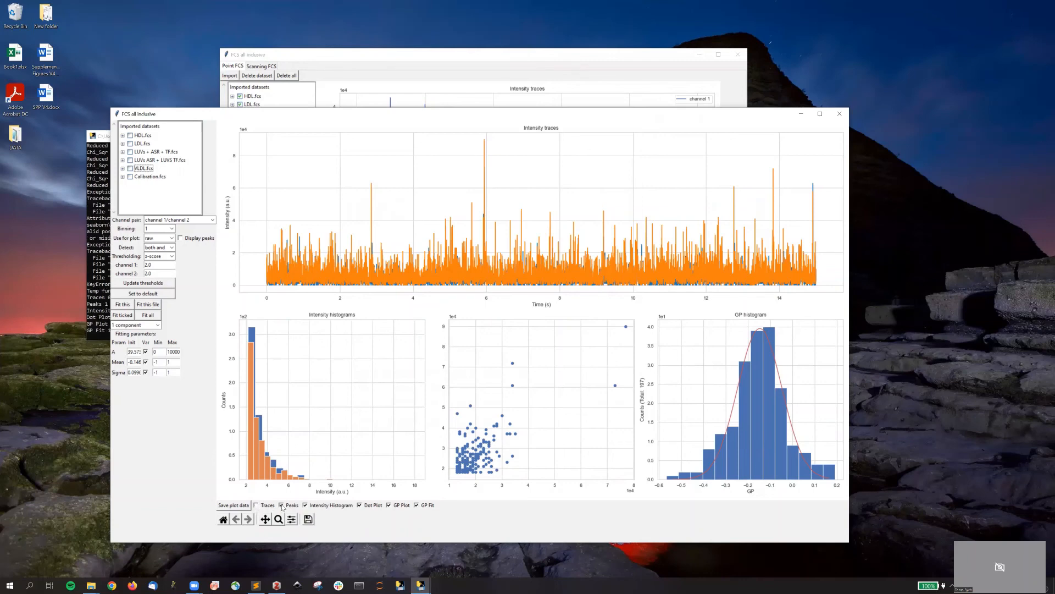
pyautogui.click(282, 505)
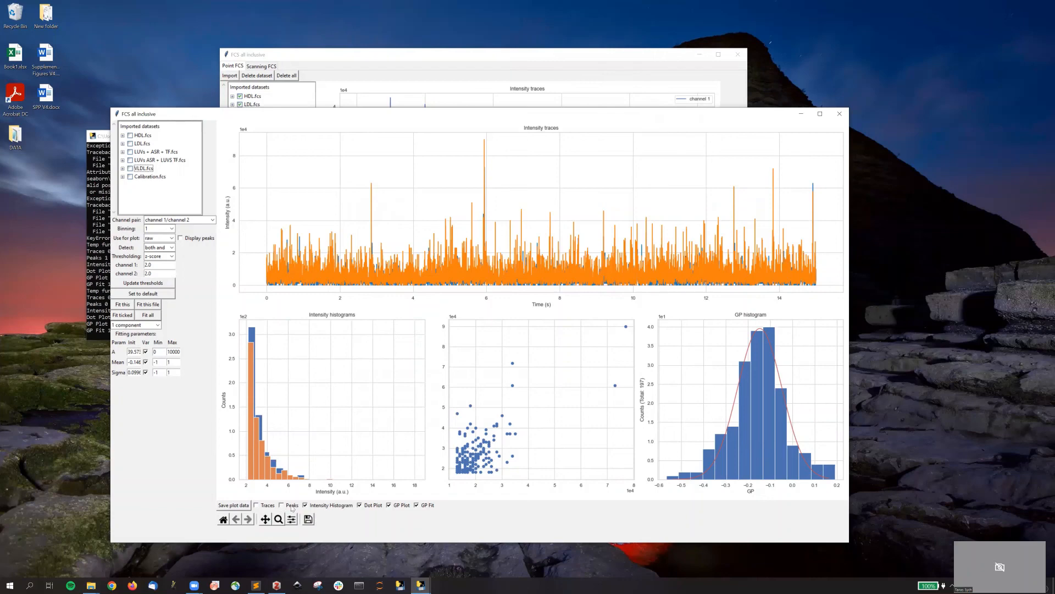
pyautogui.click(305, 505)
pyautogui.click(370, 506)
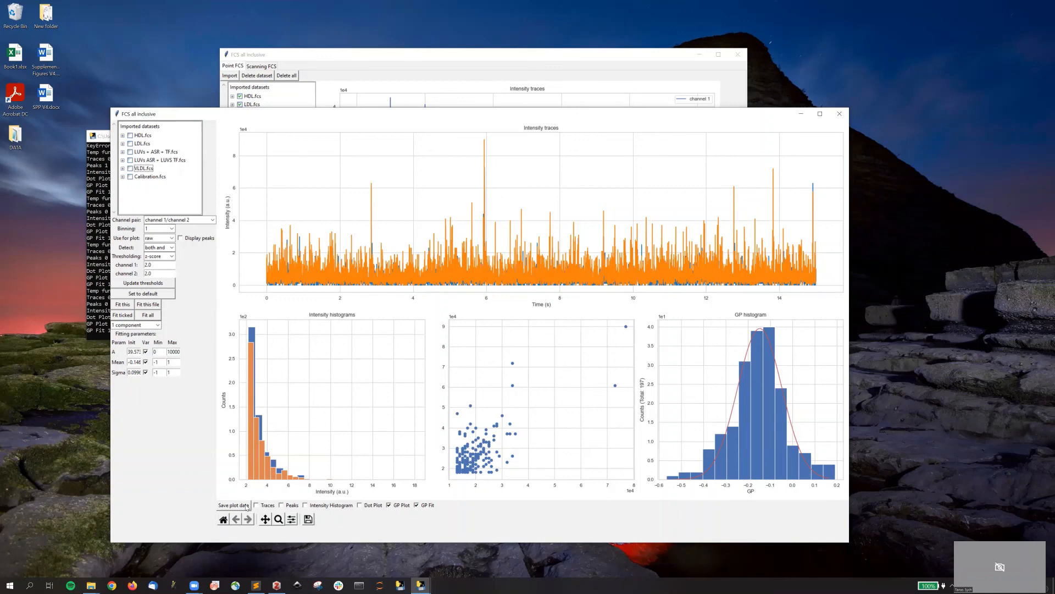
# Step: Open VLDL.fcs_Plots_gp.txt from the DATA folder, examine its GP histogram and component 1 values, and return to the peak analysis
pyautogui.doubleClick(19, 138)
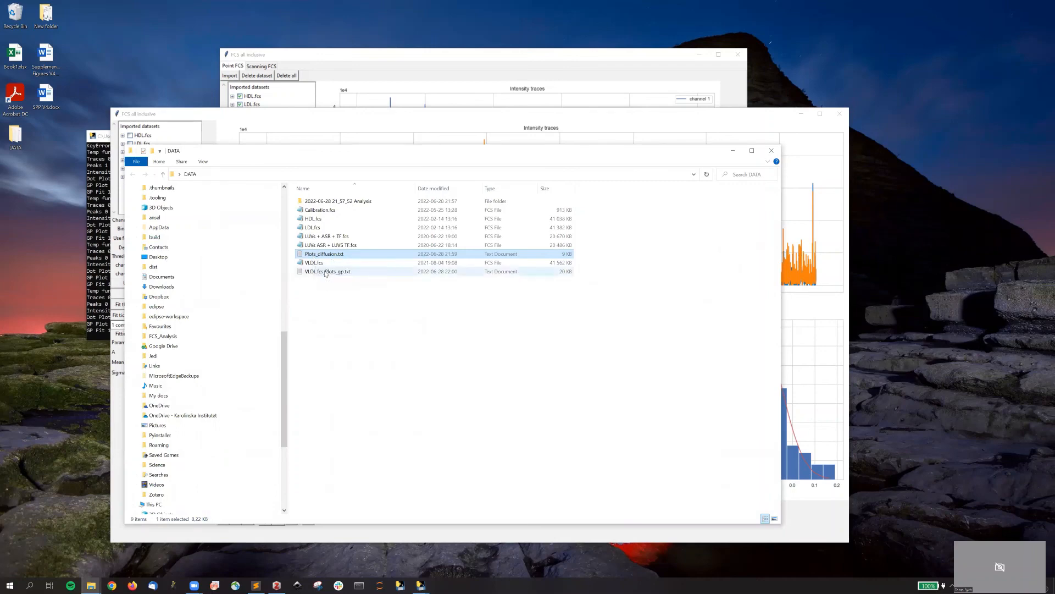
pyautogui.doubleClick(320, 272)
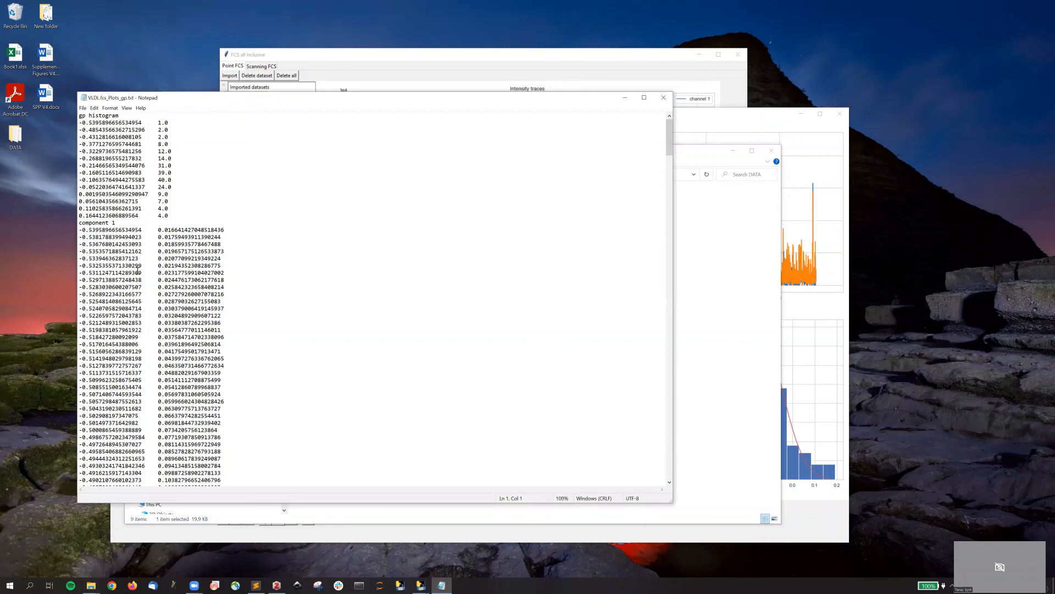
pyautogui.scroll(-20, 138, 271)
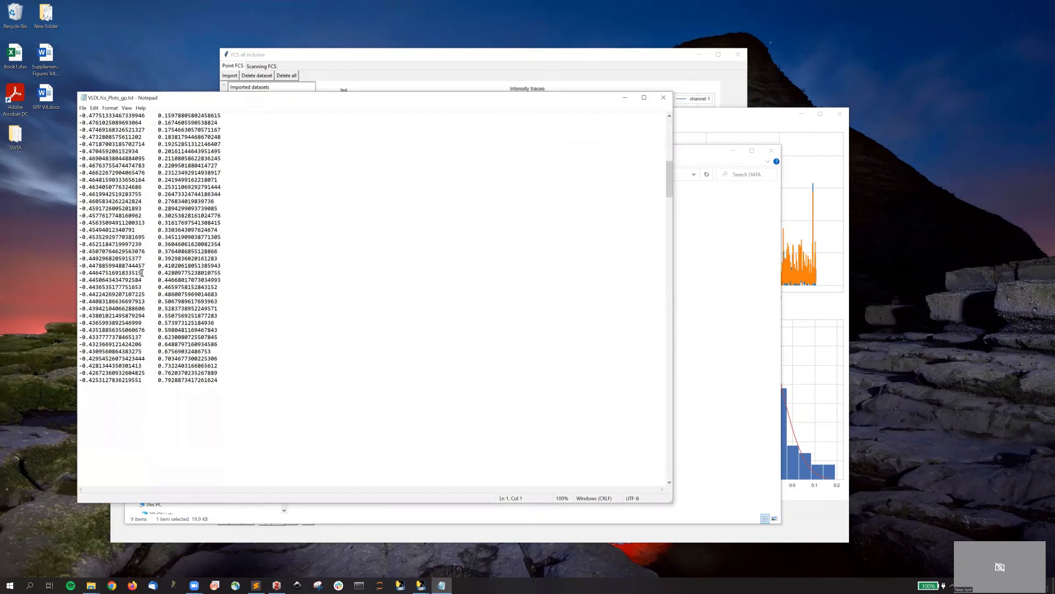
pyautogui.click(664, 96)
pyautogui.click(571, 114)
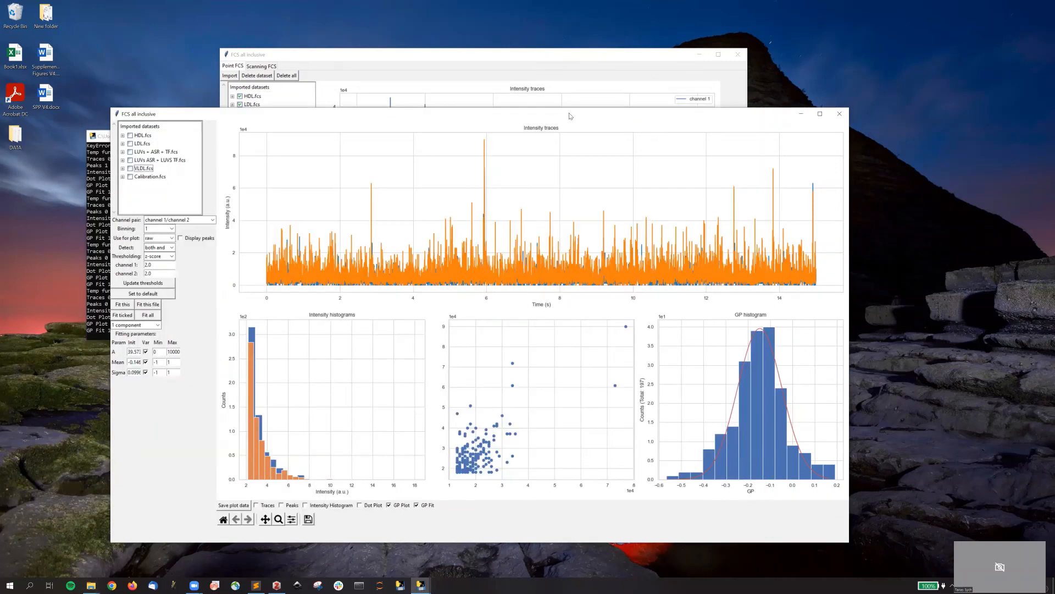
# Step: Try a binning of 40 on the VLDL.fcs traces and set the binning back to 1
pyautogui.moveTo(581, 111); pyautogui.dragTo(617, 86)
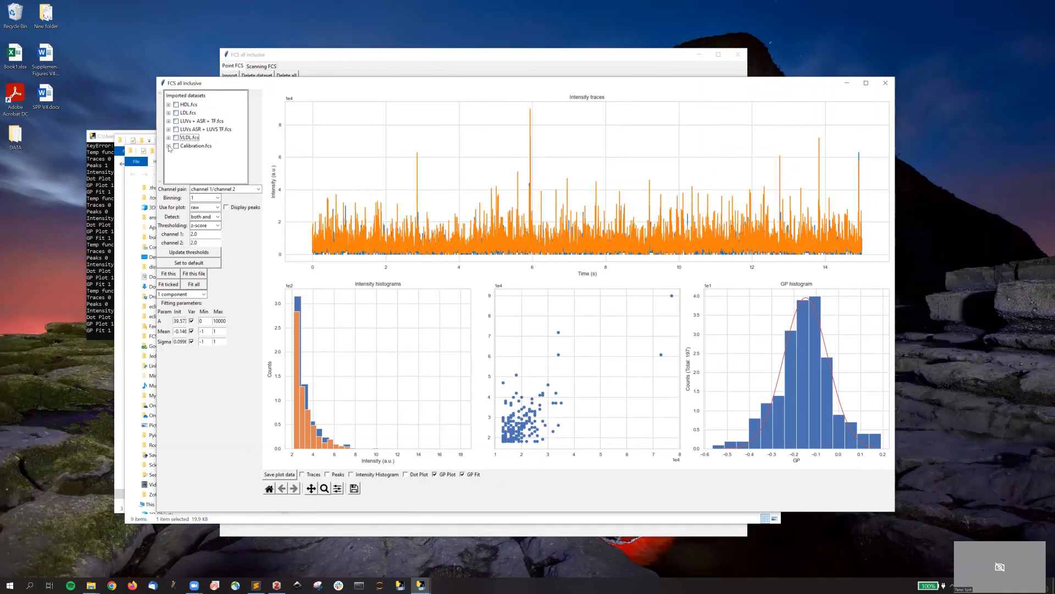
pyautogui.click(217, 198)
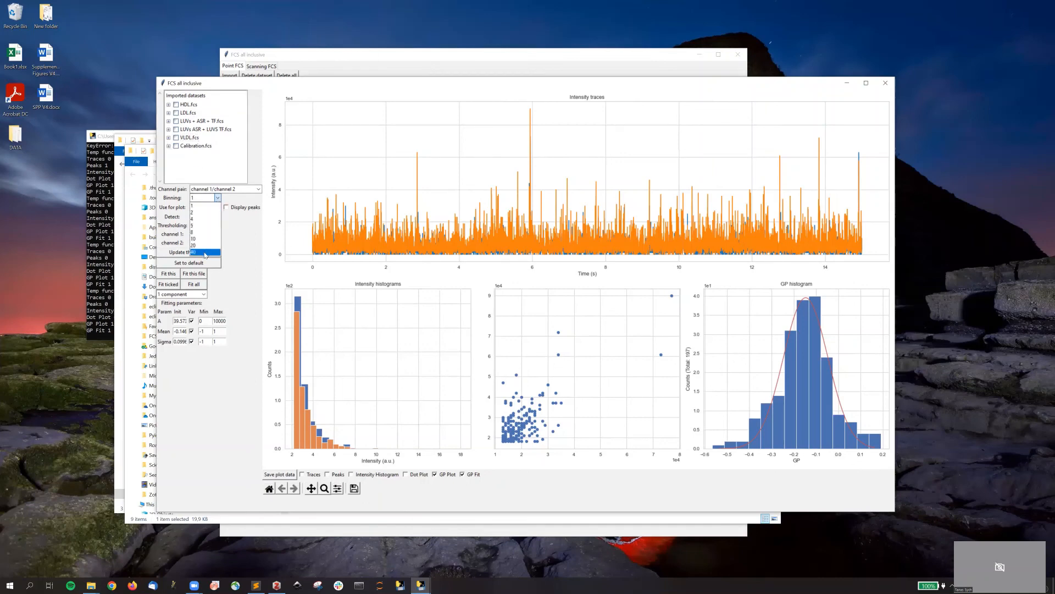
pyautogui.click(206, 254)
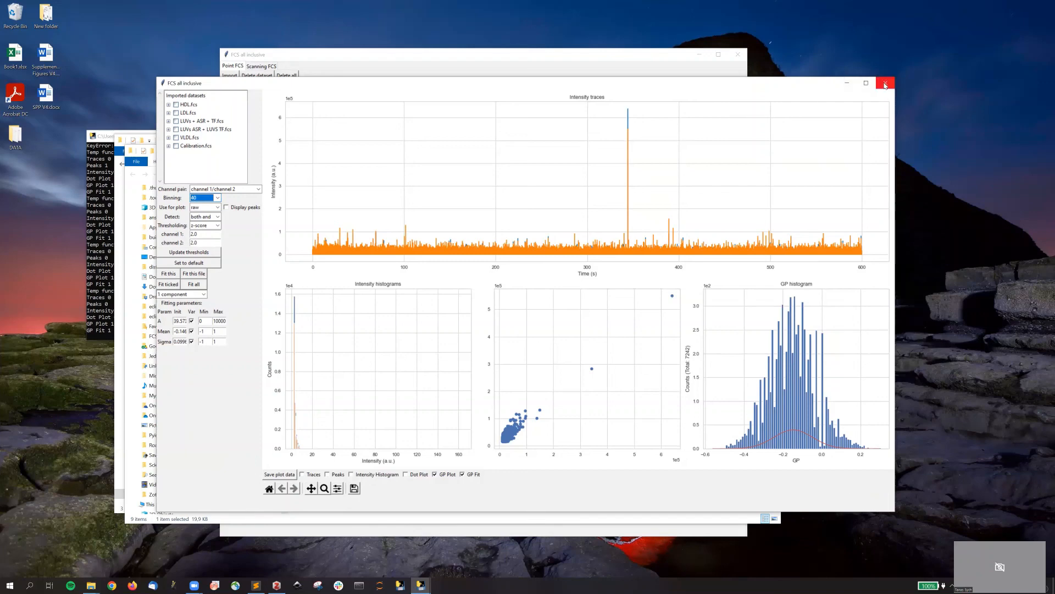
pyautogui.click(219, 208)
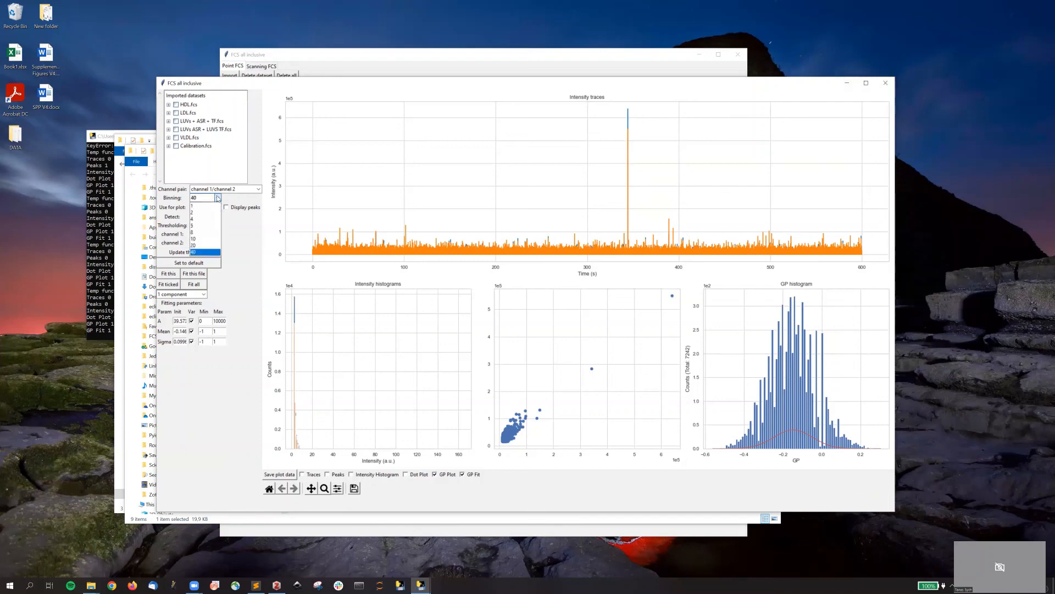
pyautogui.click(212, 207)
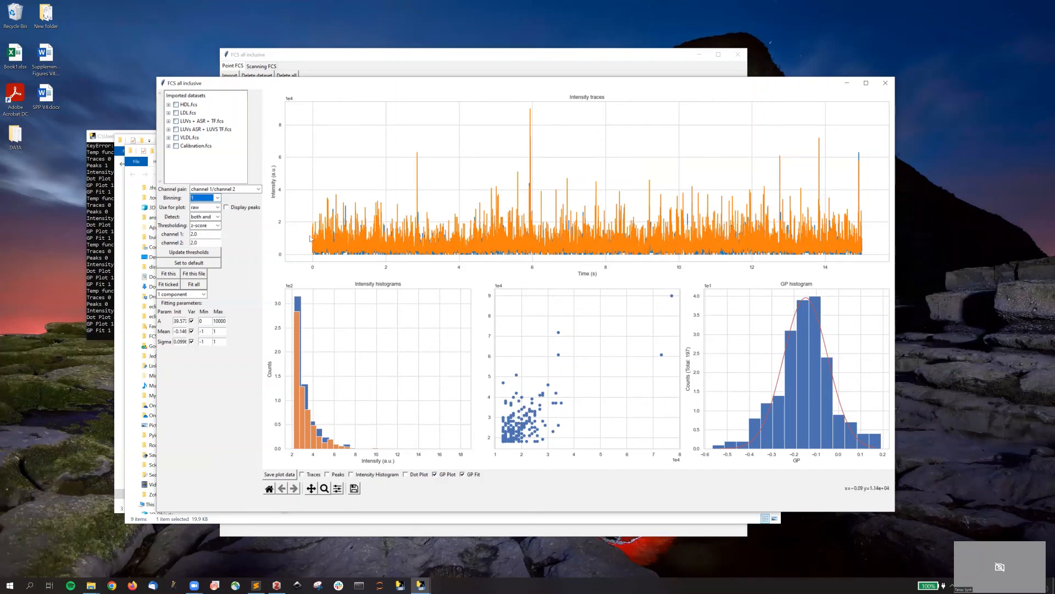
# Step: Examine the intensity traces and GP histogram of LUVs + ASR + TF.fcs and close the peak analysis
pyautogui.click(219, 122)
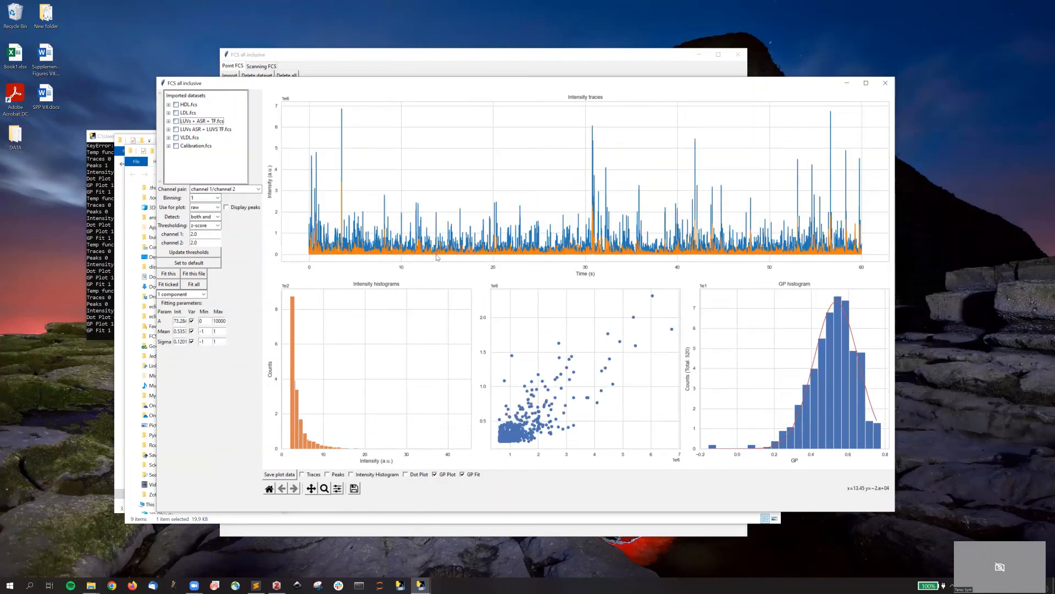
pyautogui.click(885, 83)
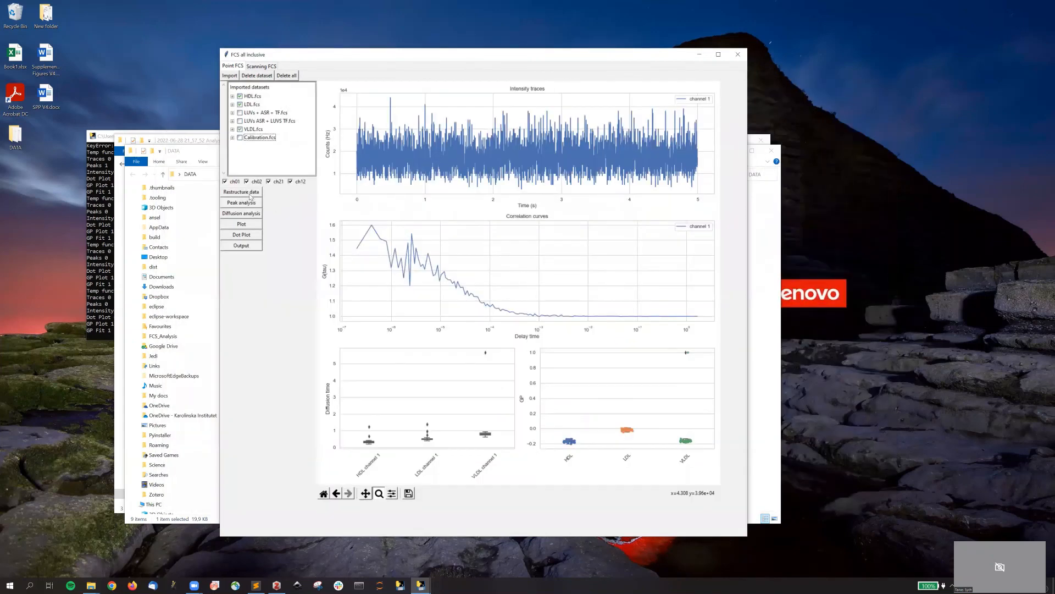
# Step: Restructure LUVs + ASR + TF.fcs into 25 repetitions, display the new dataset and return to the main window
pyautogui.click(250, 194)
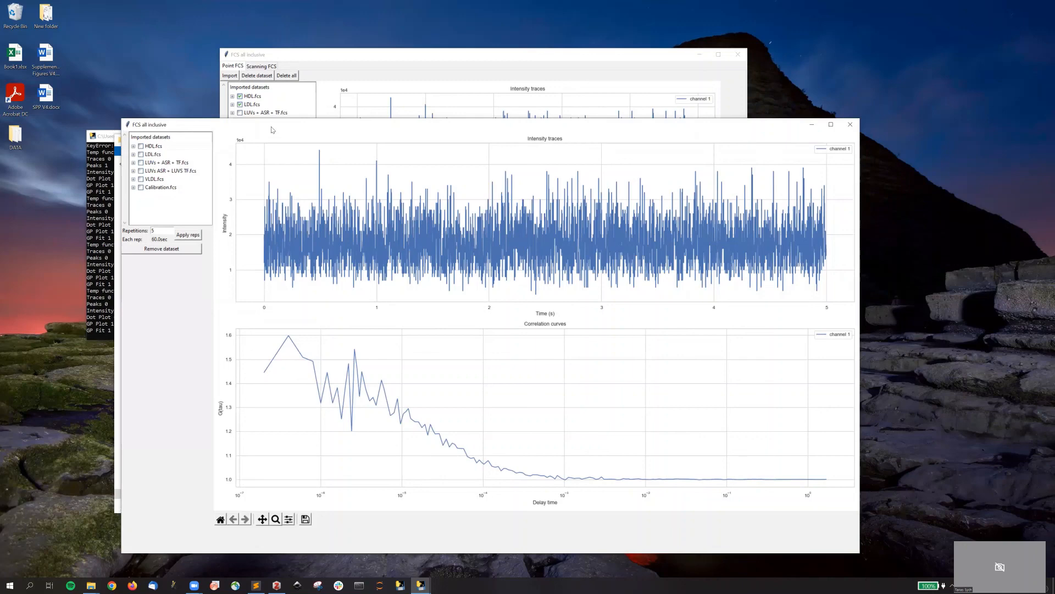
pyautogui.moveTo(271, 130); pyautogui.dragTo(320, 109)
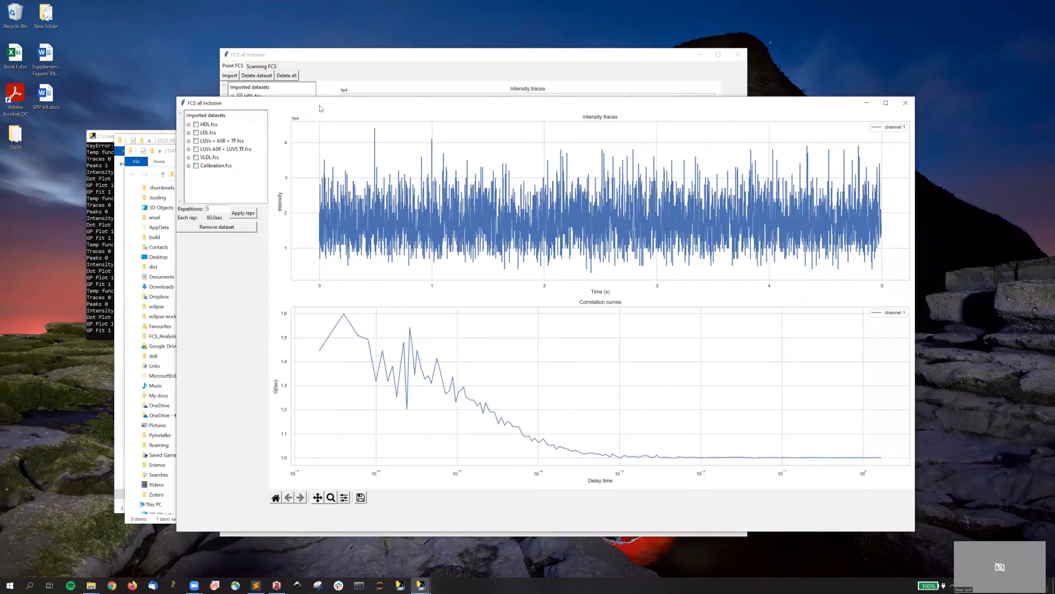
pyautogui.click(216, 142)
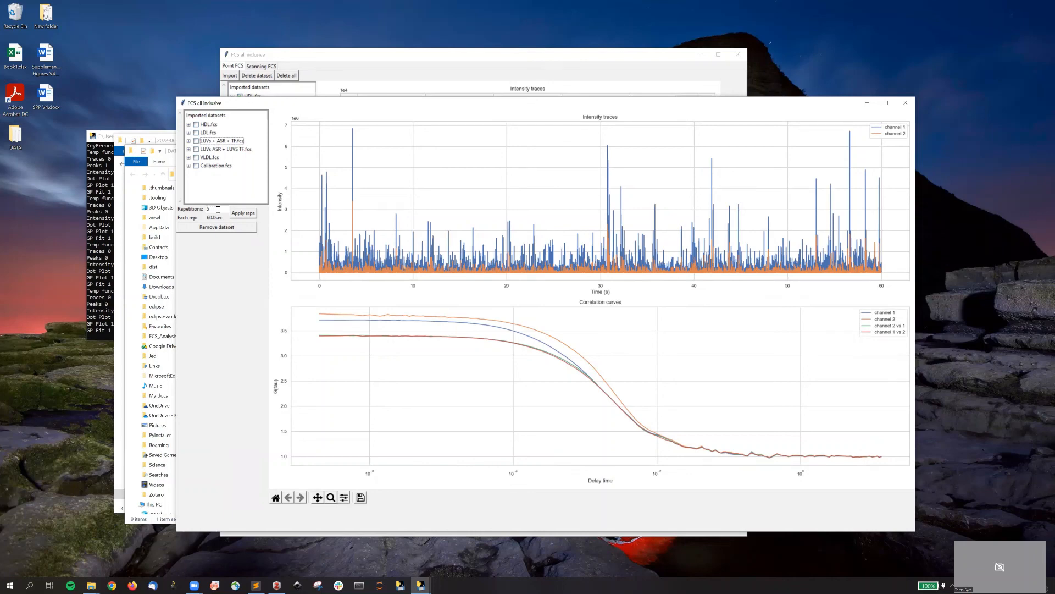
pyautogui.doubleClick(218, 210)
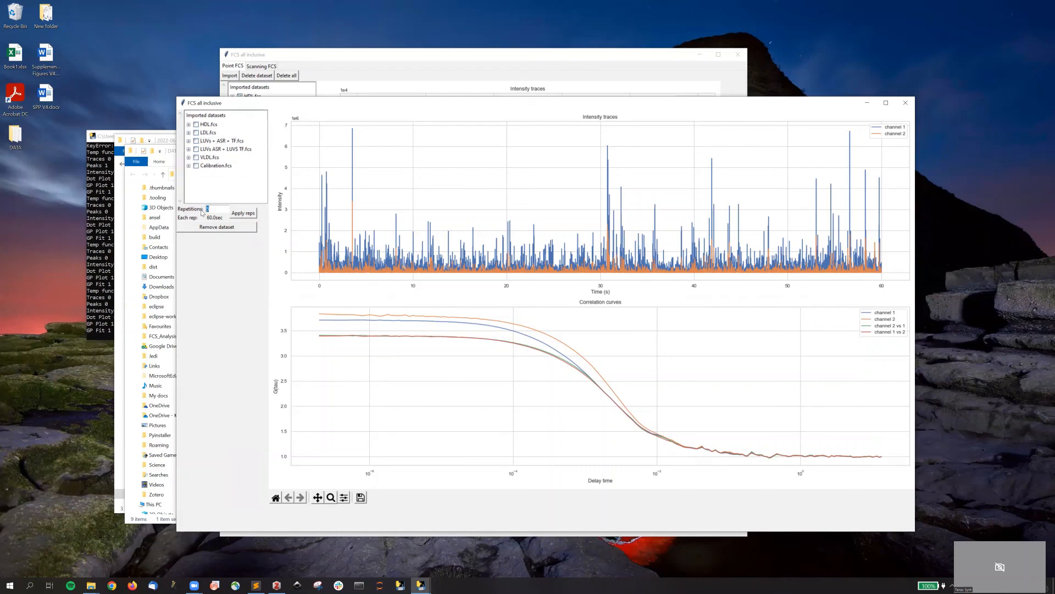
pyautogui.write('25')
pyautogui.click(246, 215)
pyautogui.click(224, 174)
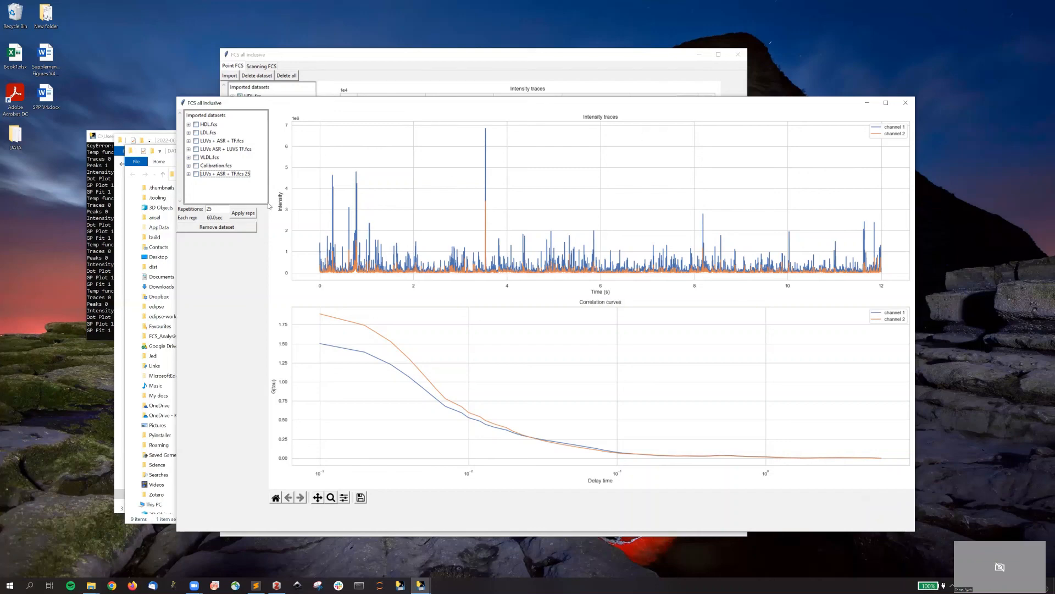
pyautogui.click(906, 104)
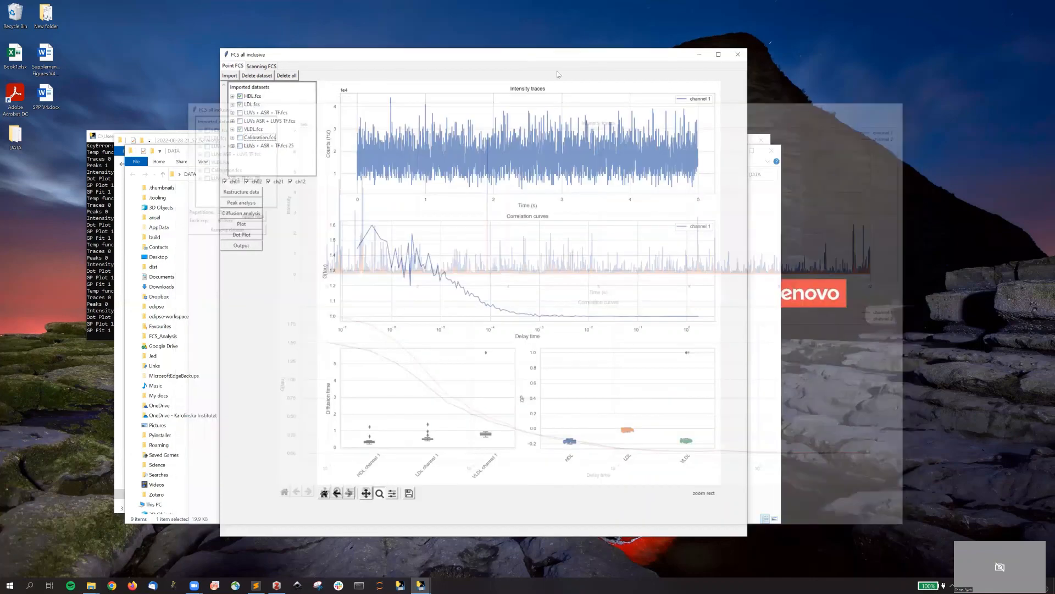
pyautogui.moveTo(471, 51); pyautogui.dragTo(451, 44)
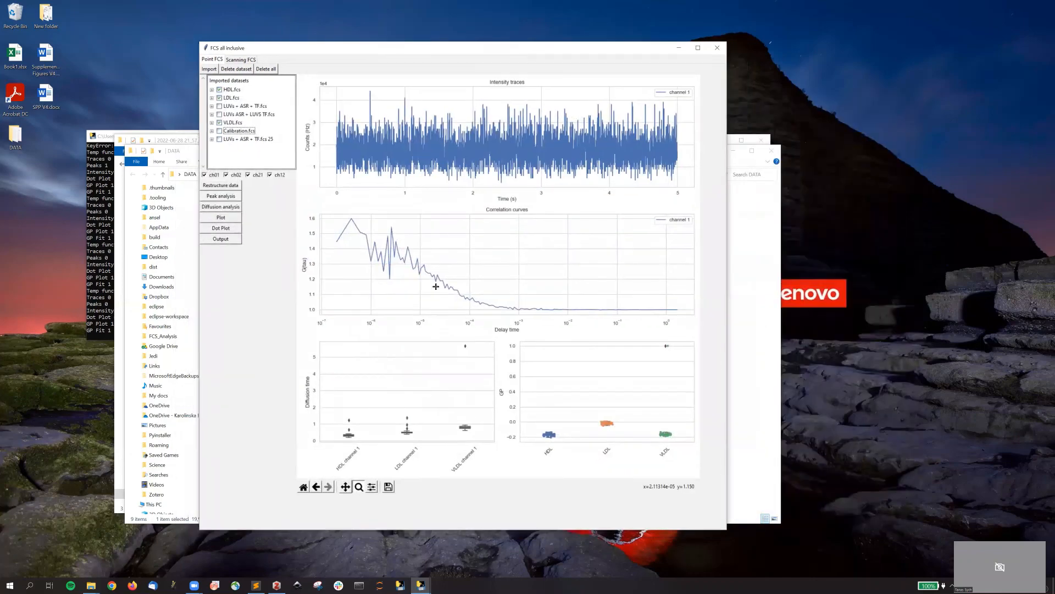